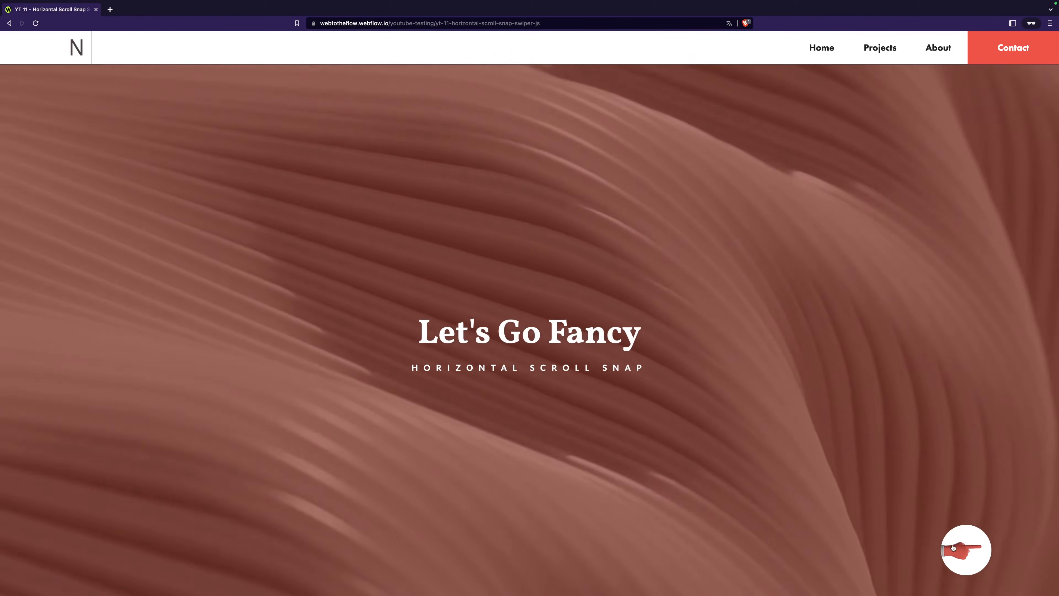
Advance the demo slider to its next slide and read through the code snippets in the Vertical Scroll Snap Swiper.js & GSAP notes.
left_click(962, 551)
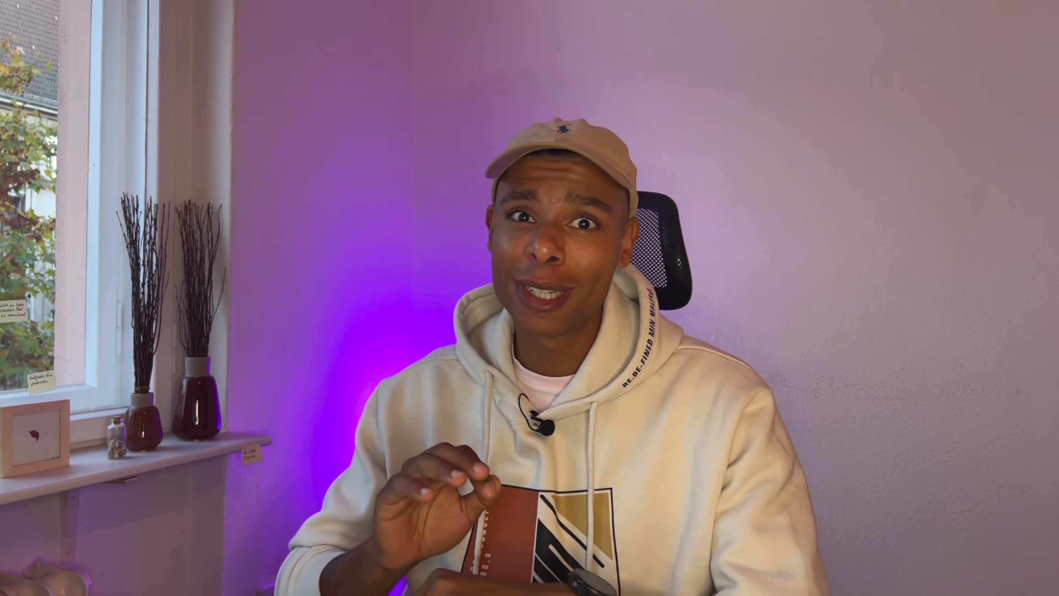
scroll(735, 393, "down", 3)
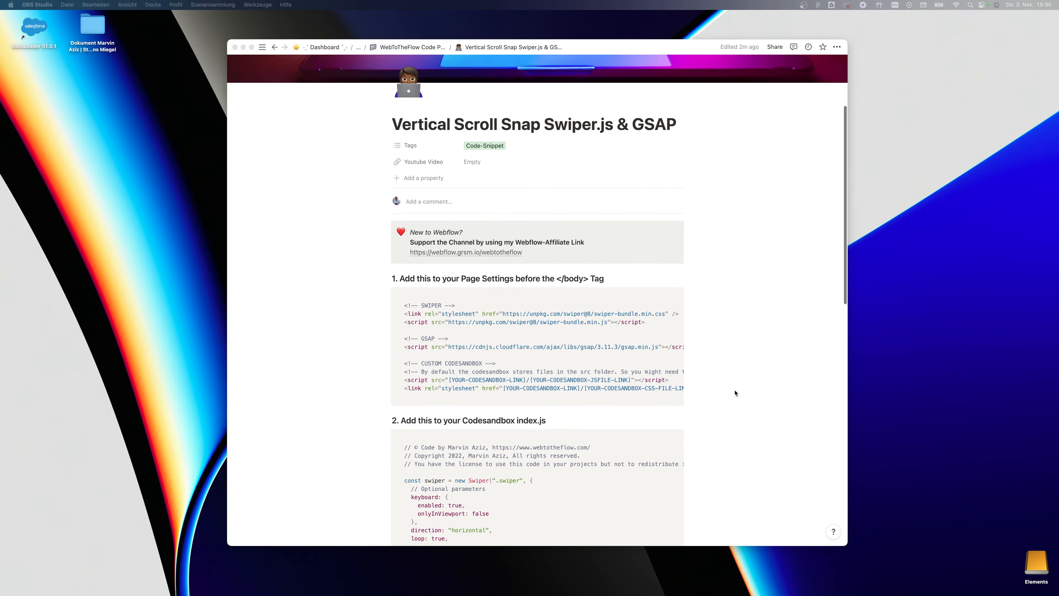
scroll(735, 393, "down", 3)
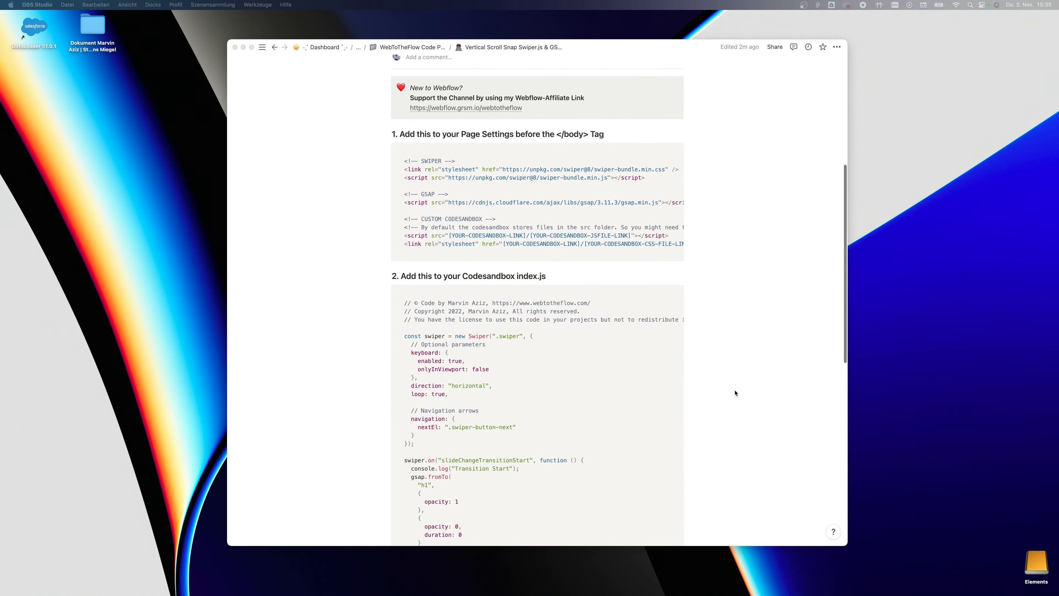
scroll(735, 393, "down", 2)
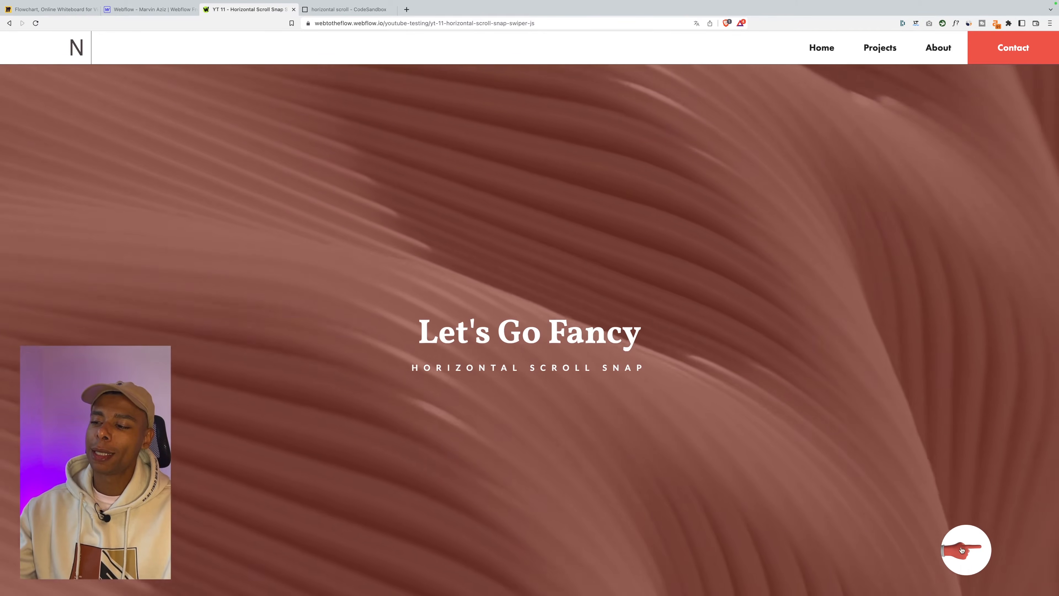
Test the published horizontal scroll snap page by changing slides with the pointing-hand arrow and by swiping across the slide.
left_click(971, 559)
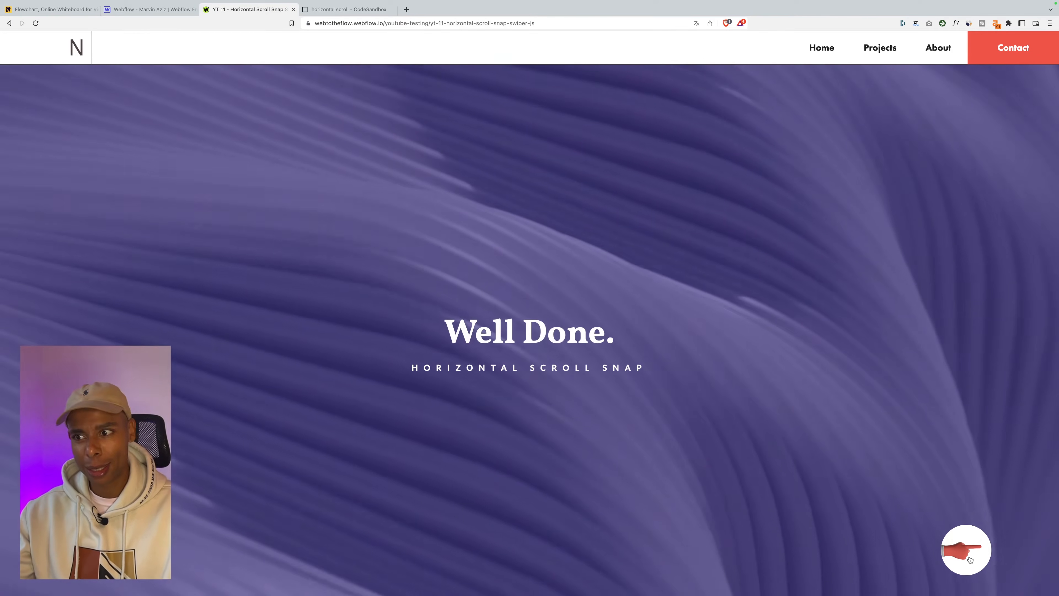
left_click(971, 559)
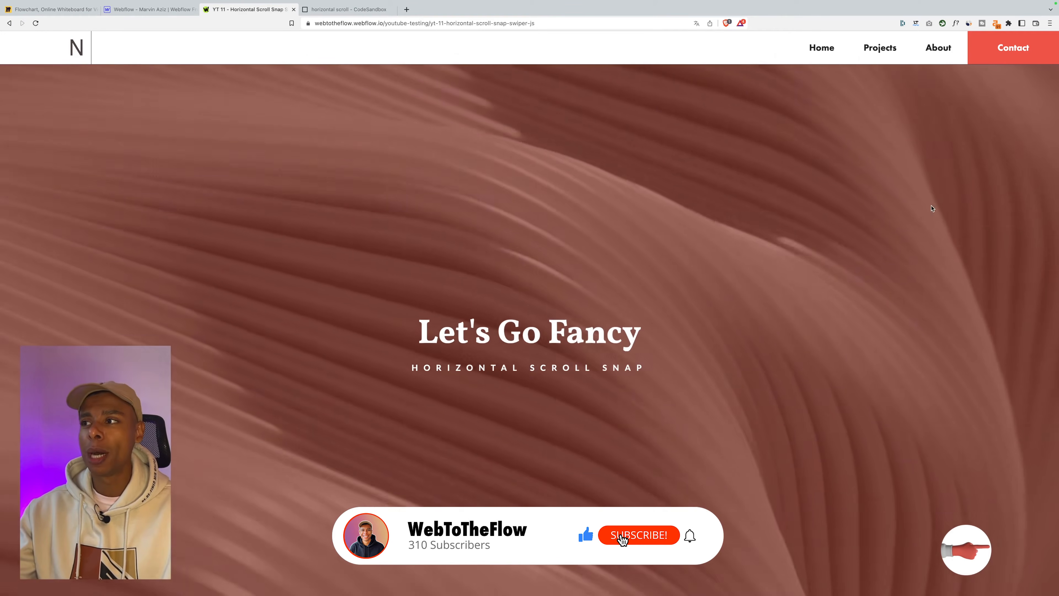
left_click_drag(965, 198, 196, 248)
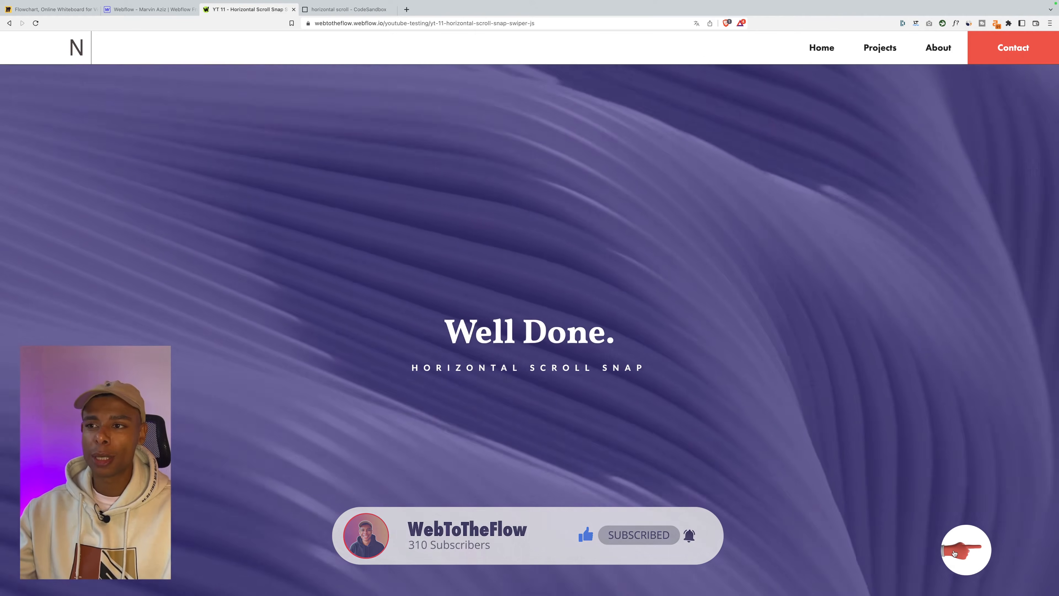
left_click(961, 553)
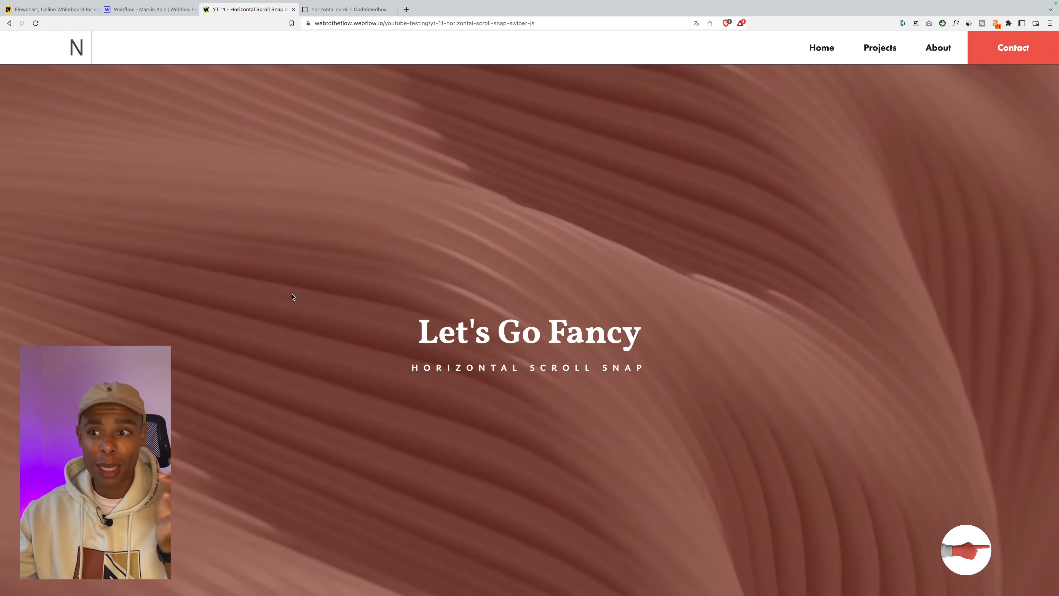
scroll(713, 513, "down", 3)
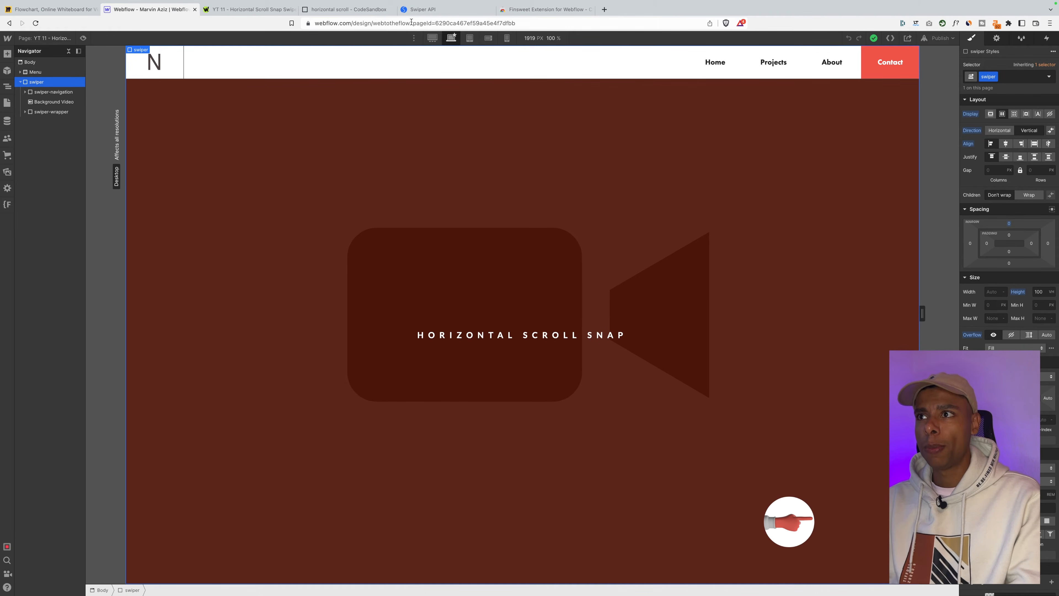
Examine the swiper, swiper-wrapper and swiper-slide divs in the Swiper API's full HTML layout.
left_click(417, 12)
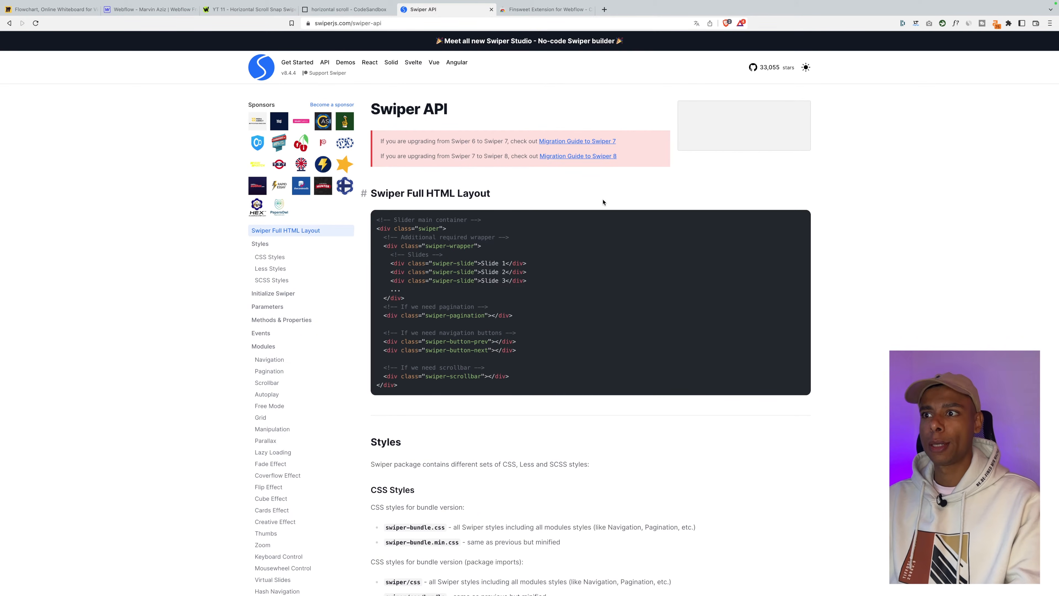
mouse_move(445, 229)
left_mouse_down()
mouse_move(376, 223)
mouse_move(439, 229)
left_mouse_up()
left_click(446, 237)
left_click(447, 257)
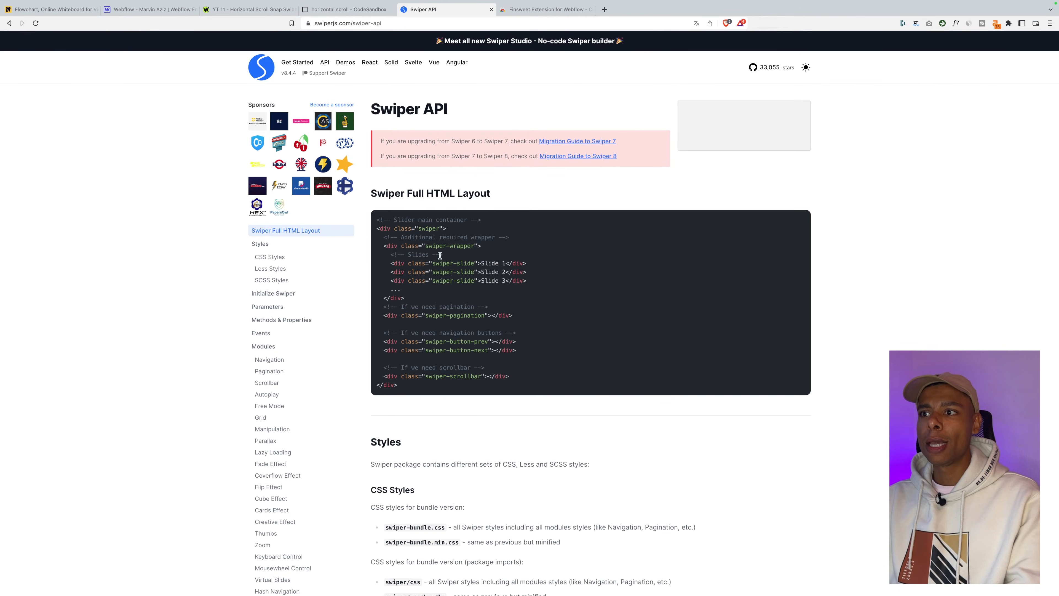
left_click_drag(432, 247, 475, 248)
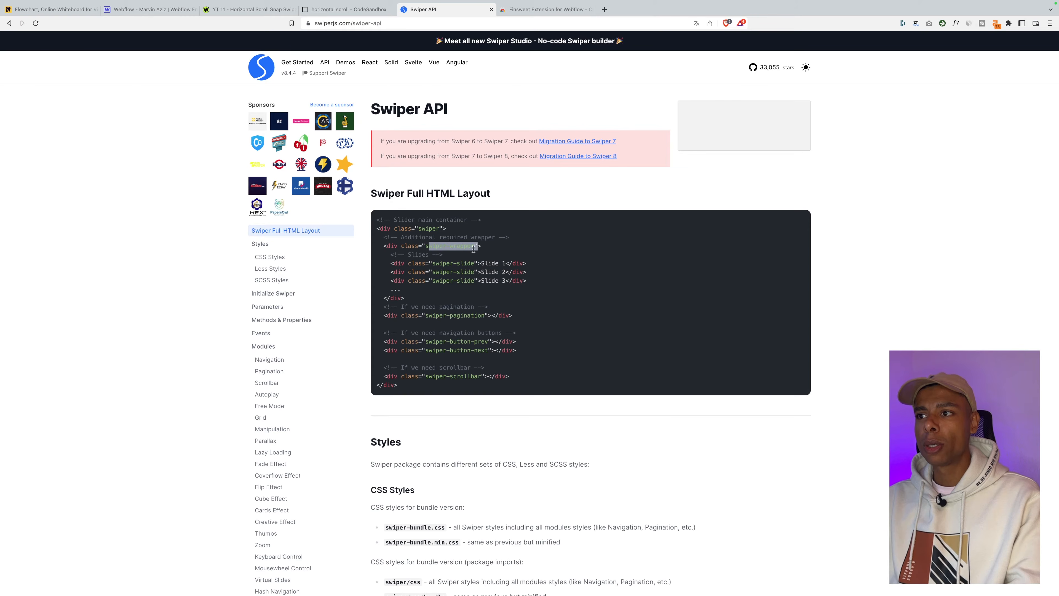
left_click_drag(405, 265, 495, 265)
left_click_drag(436, 281, 491, 275)
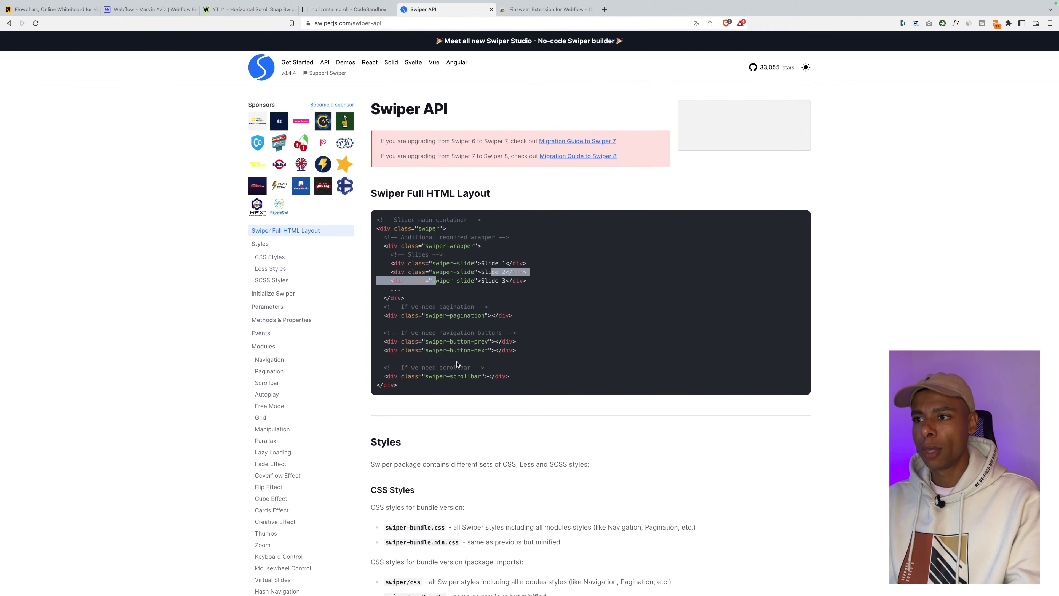
Examine the optional pagination, navigation button and scrollbar divs and the overall nesting in the Swiper HTML layout.
left_click(427, 351)
left_click_drag(489, 351, 503, 377)
left_click_drag(415, 315, 506, 325)
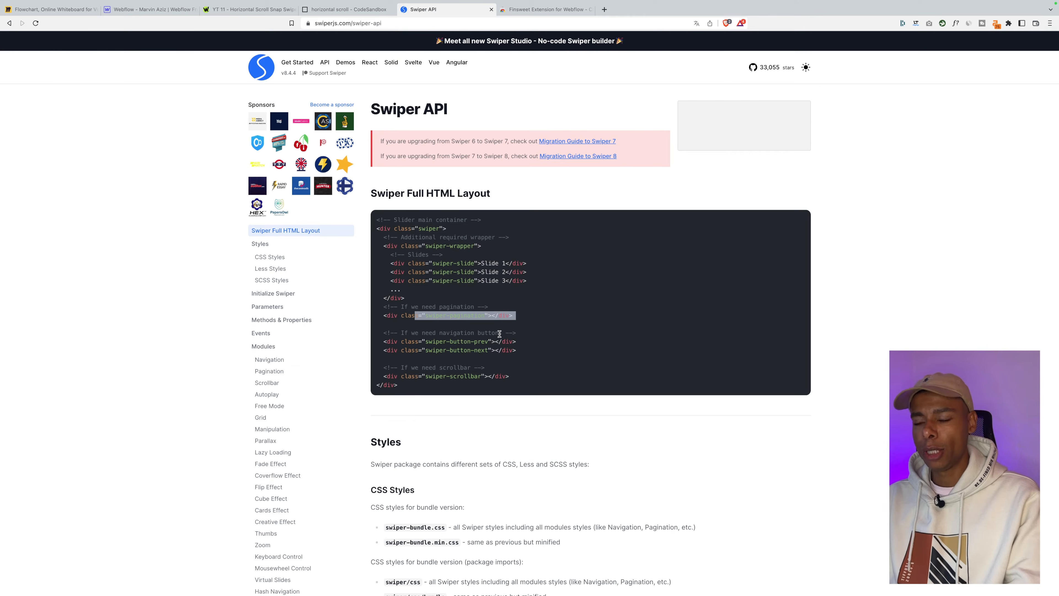
left_click_drag(425, 295, 379, 240)
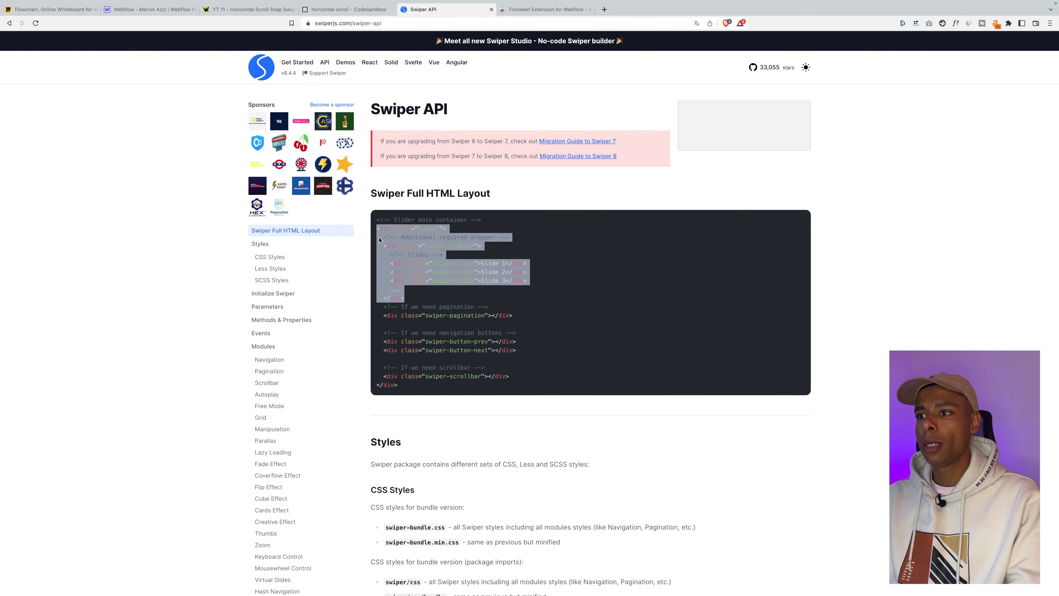
left_click_drag(517, 351, 377, 352)
left_click(413, 388)
triple_click(413, 388)
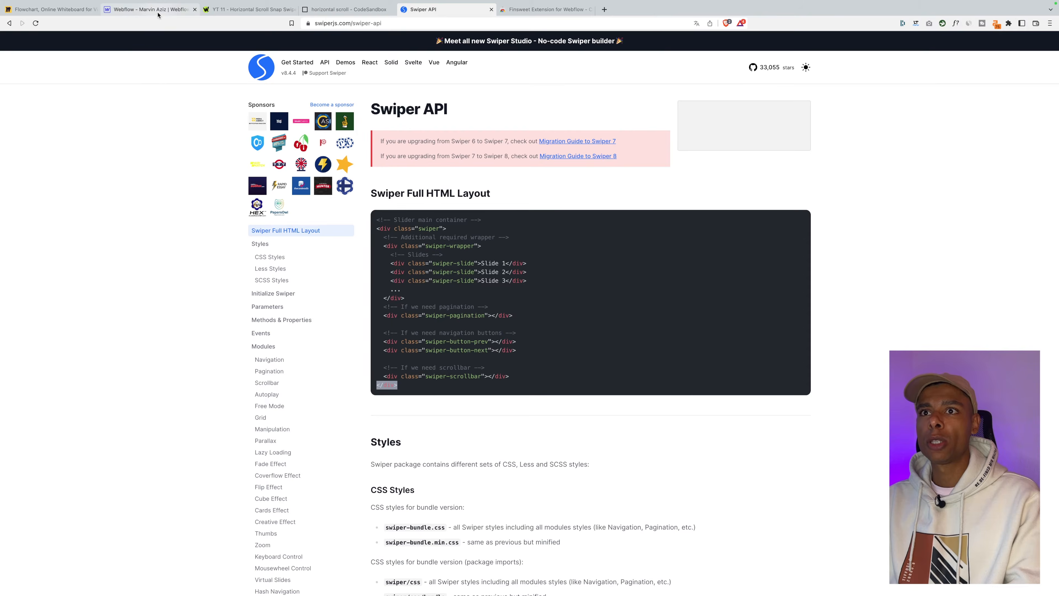
Switch to the Webflow project and inspect the swiper-wrapper, its two swiper-slide elements and the swiper-navigation element.
left_click(142, 10)
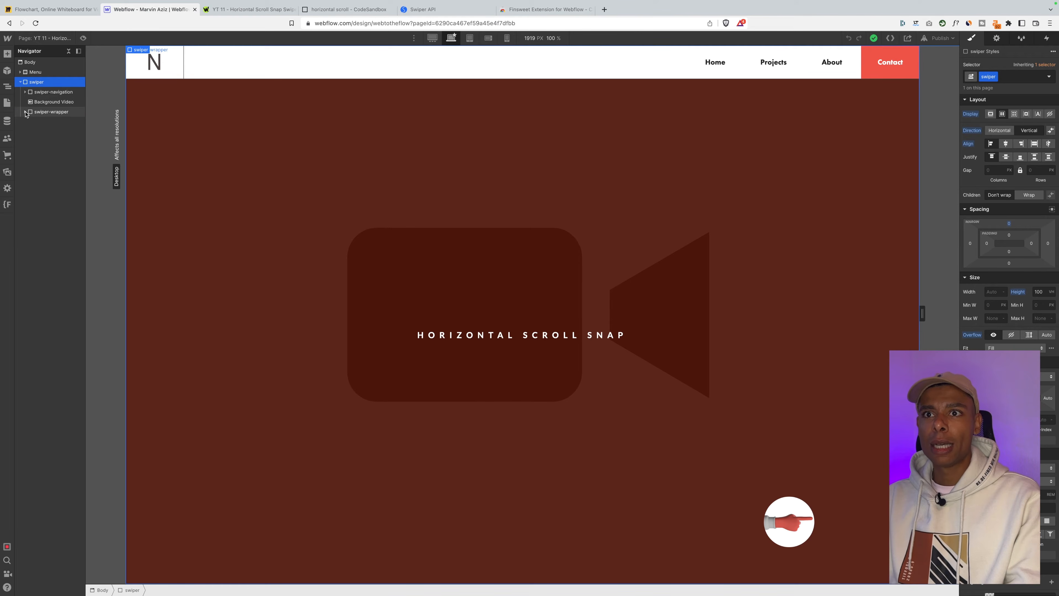
left_click(49, 113)
left_click(25, 112)
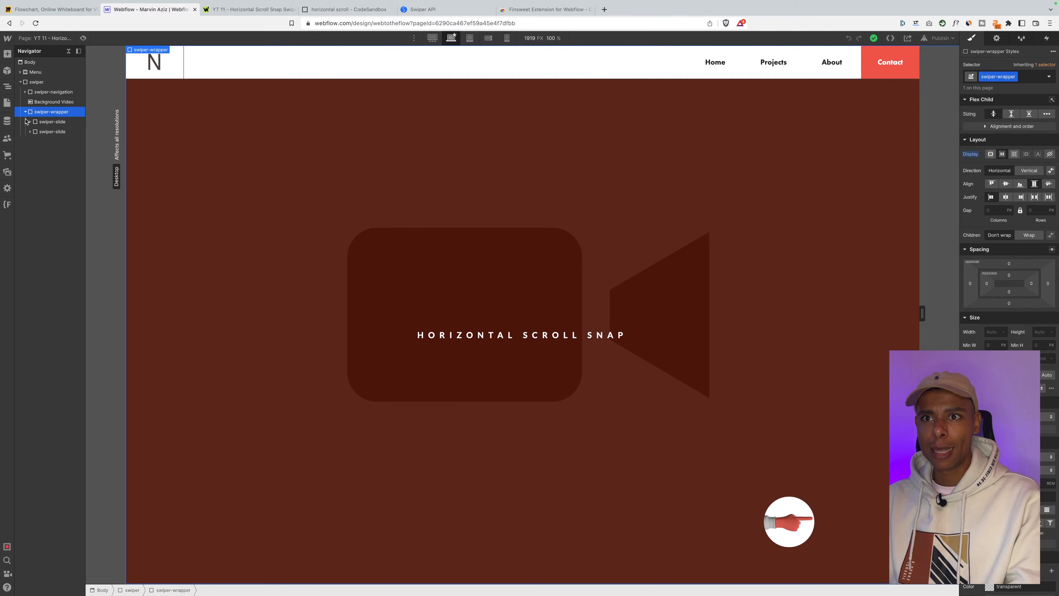
left_click(50, 132)
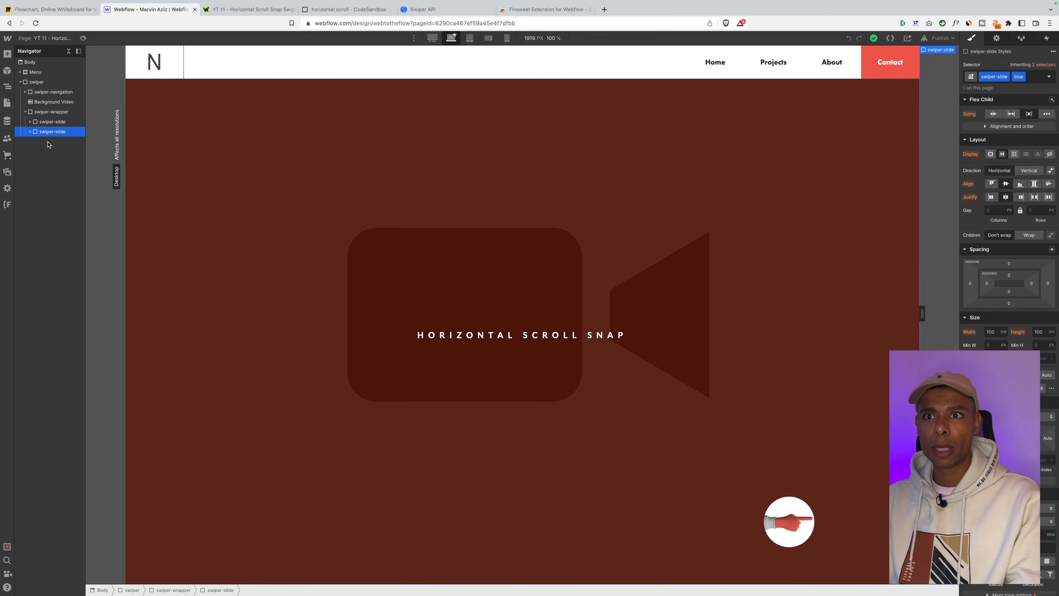
left_click(56, 122)
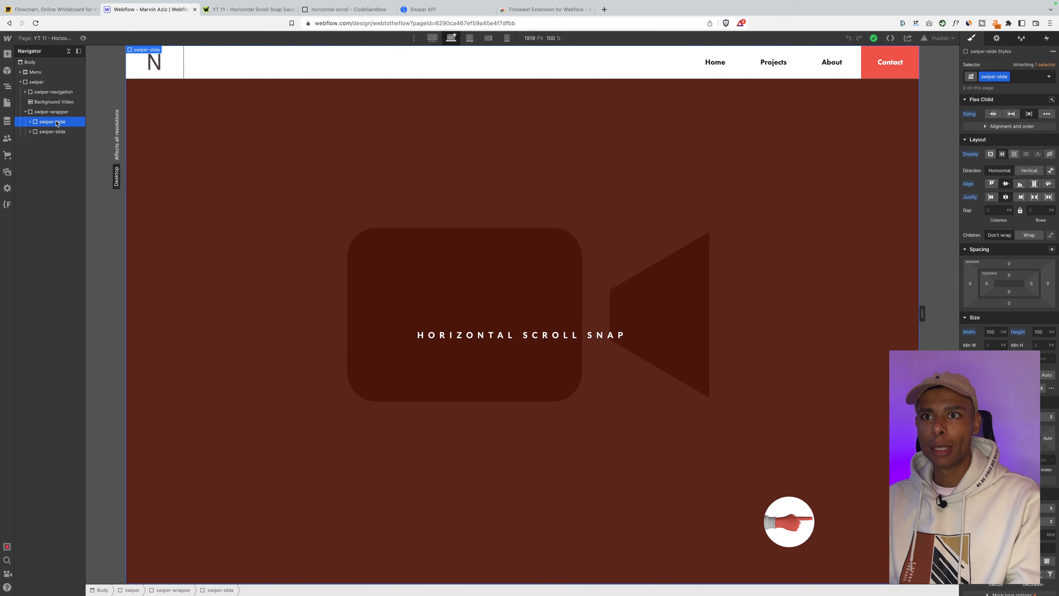
left_click(56, 114)
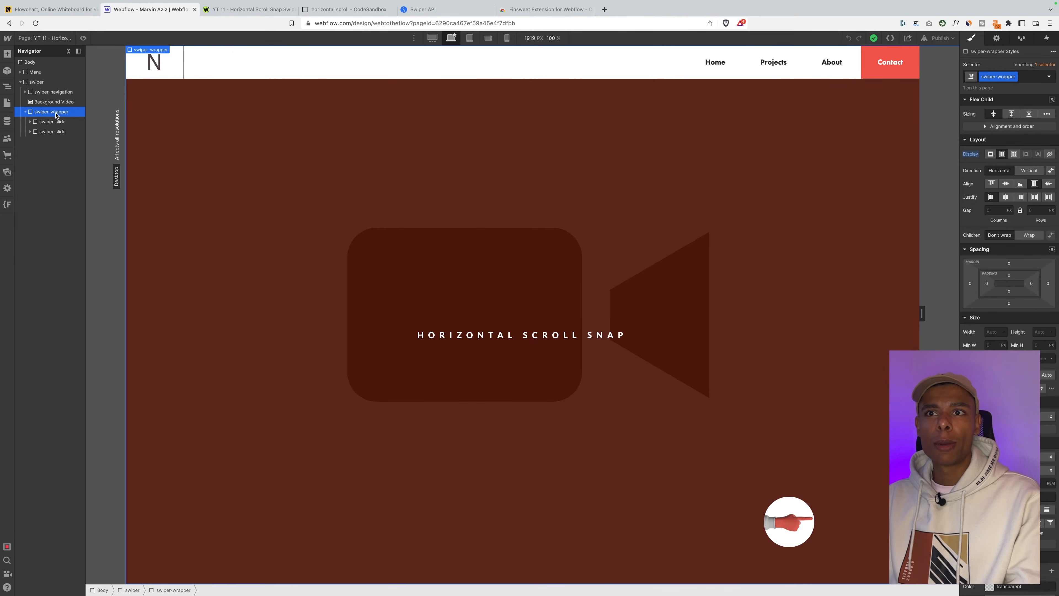
left_click(49, 93)
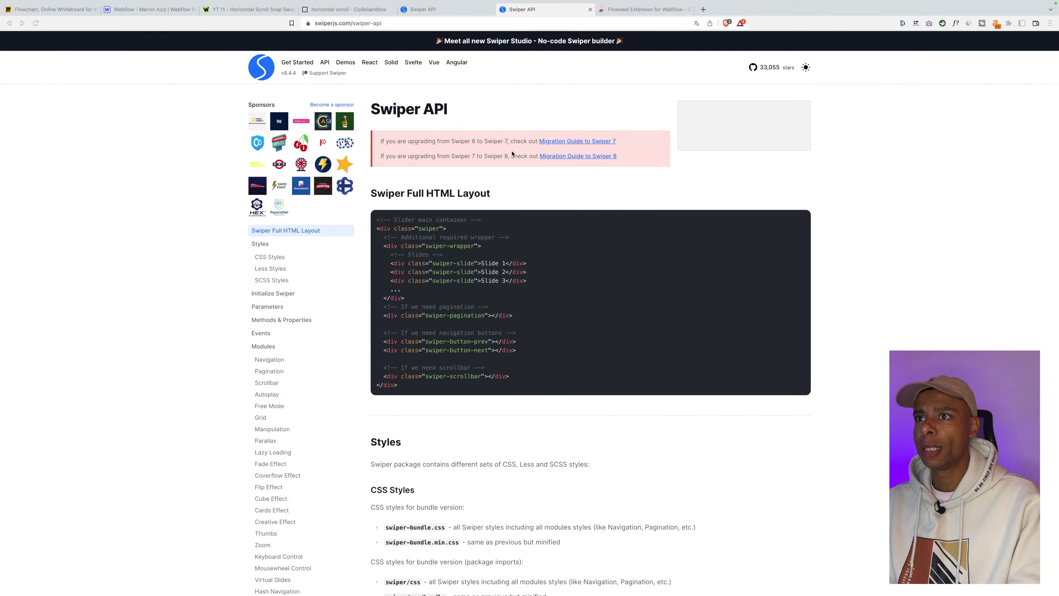
Open Swiper's Get Started guide and locate the Use Swiper from CDN section.
scroll(512, 154, "down", 1)
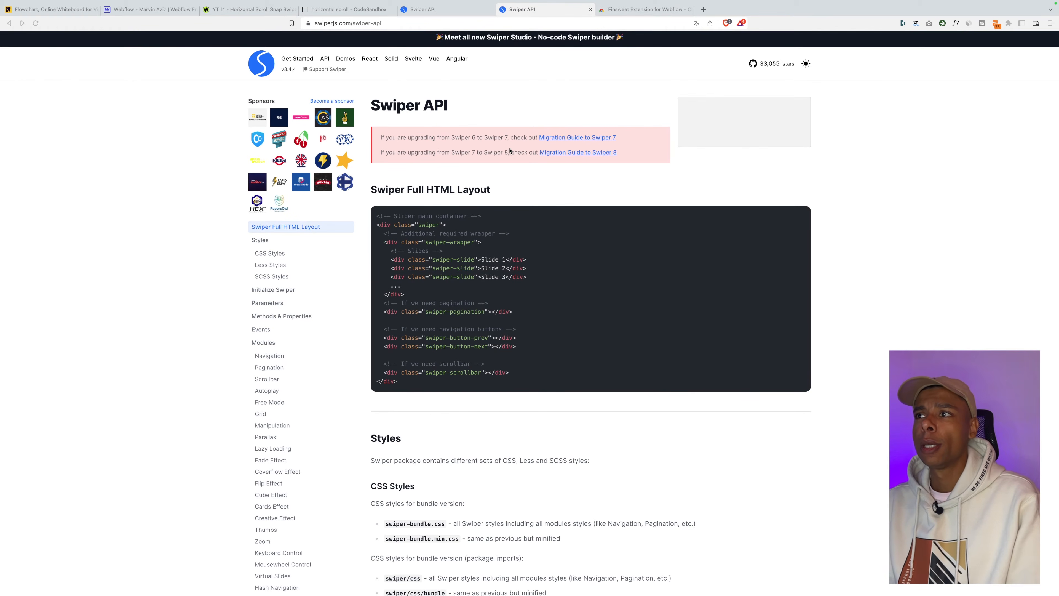
left_click(291, 60)
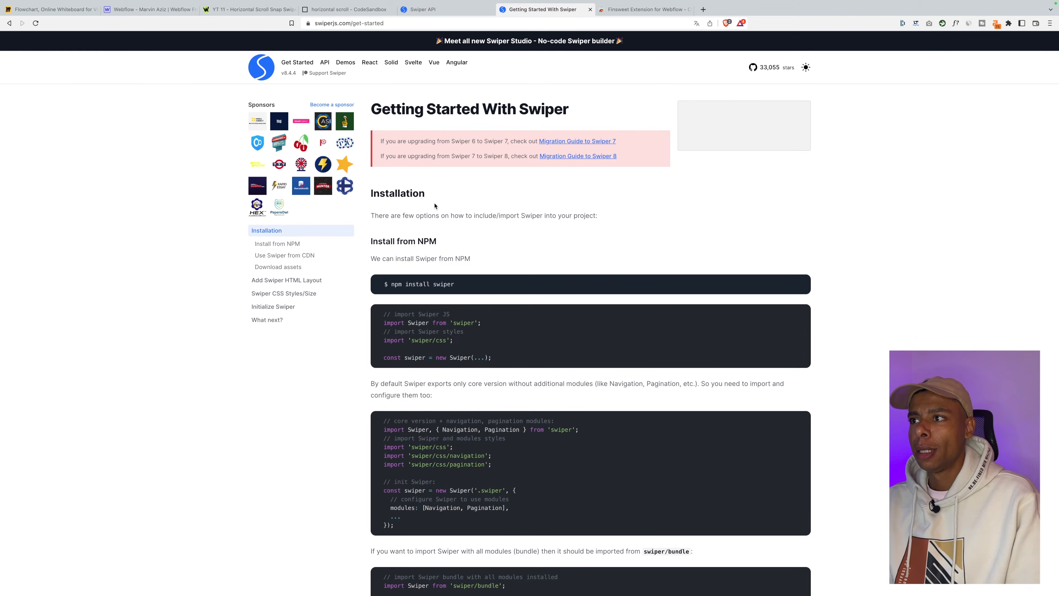
scroll(435, 205, "down", 1)
scroll(435, 206, "down", 1)
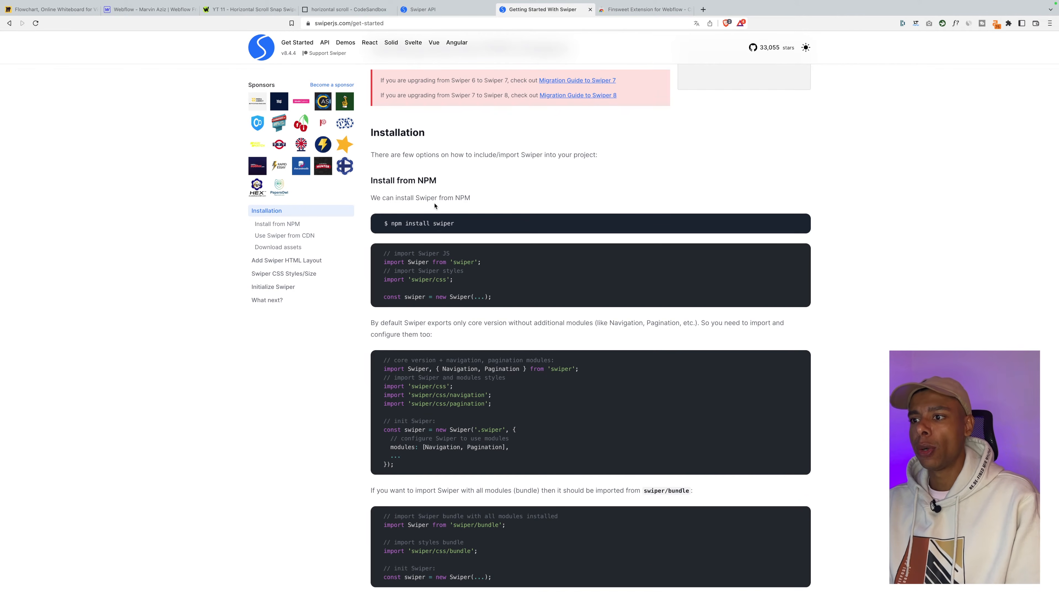
scroll(434, 206, "down", 1)
scroll(435, 205, "down", 2)
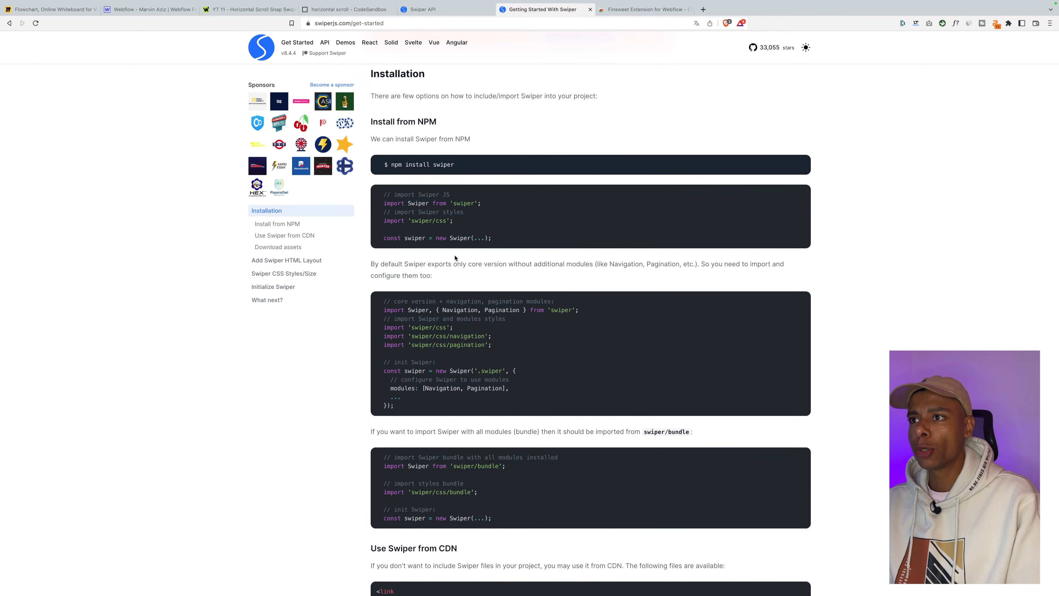
scroll(455, 258, "down", 5)
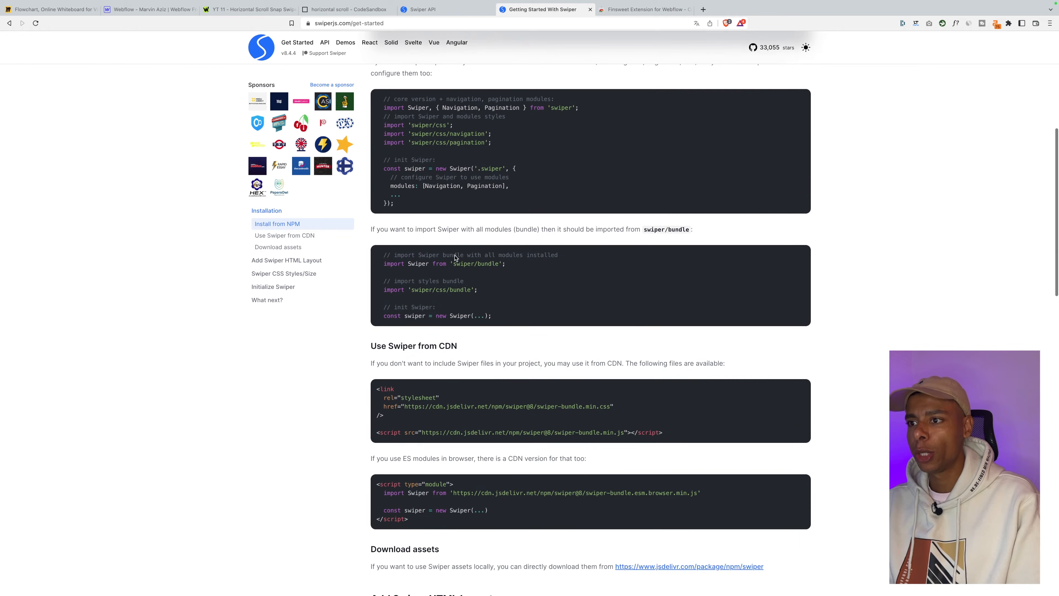
left_click_drag(380, 346, 507, 352)
left_click(507, 352)
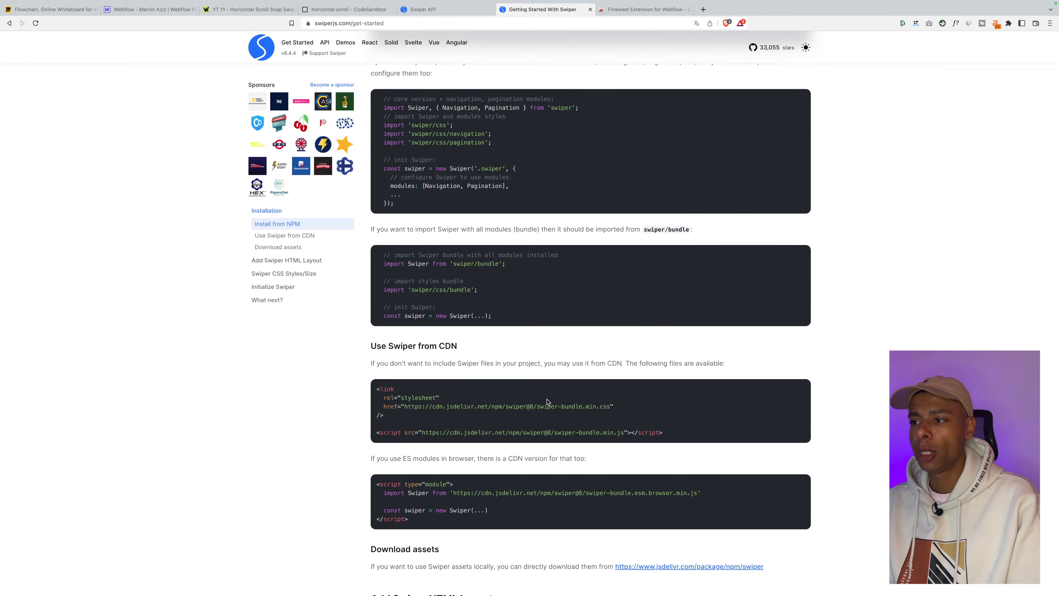
Copy the CDN stylesheet link and swiper-bundle.min.js script tags from the Use Swiper from CDN section.
left_click_drag(666, 436, 377, 388)
right_click(422, 403)
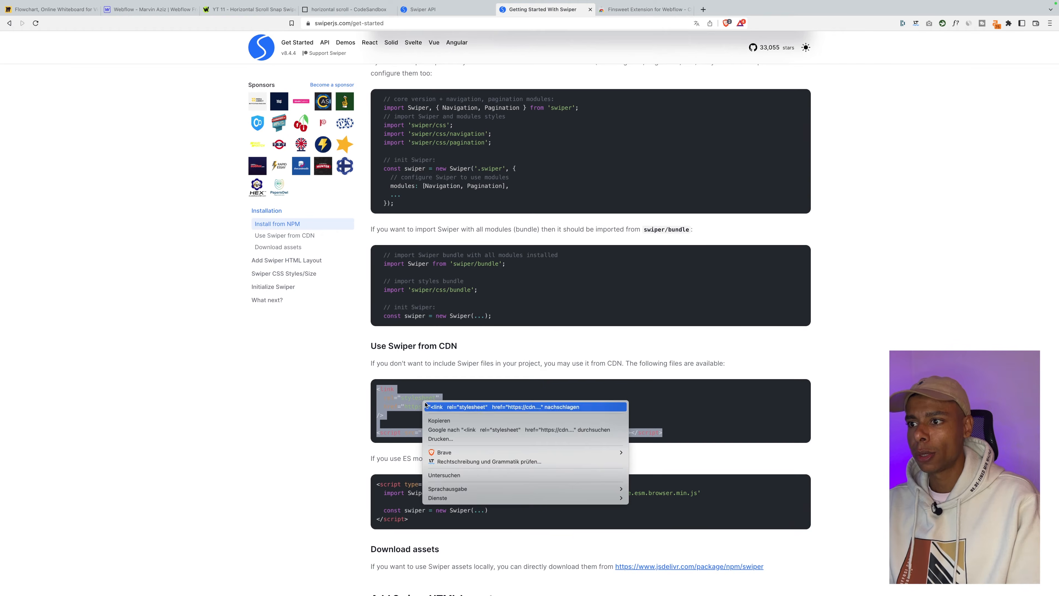
left_click(435, 421)
In Webflow, open the YT 11 - Horizontal Scroll Snap page settings and examine the Swiper tags in the custom code before </body>.
left_click(150, 9)
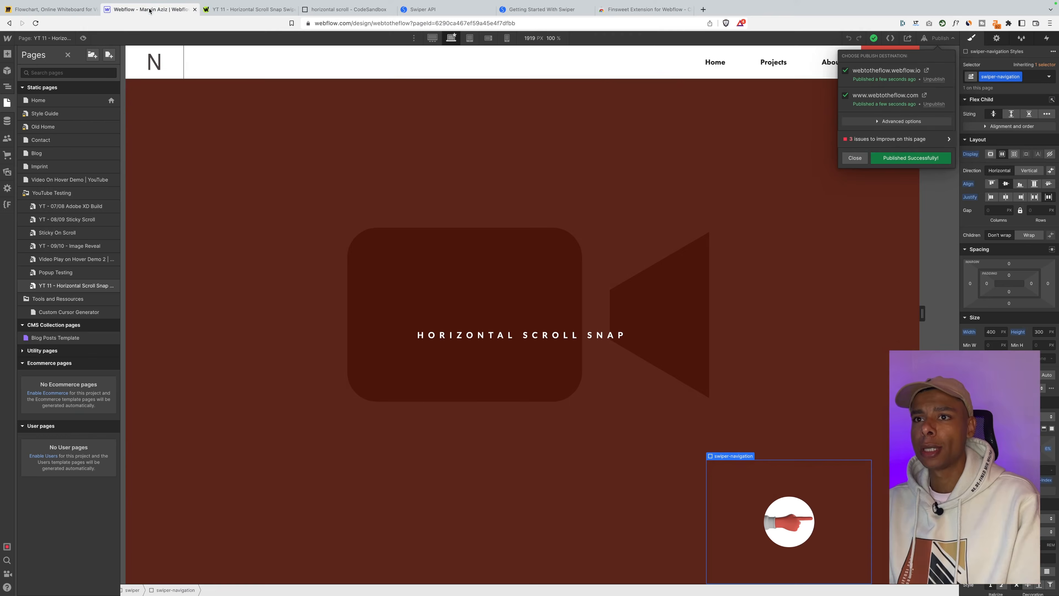
left_click(112, 287)
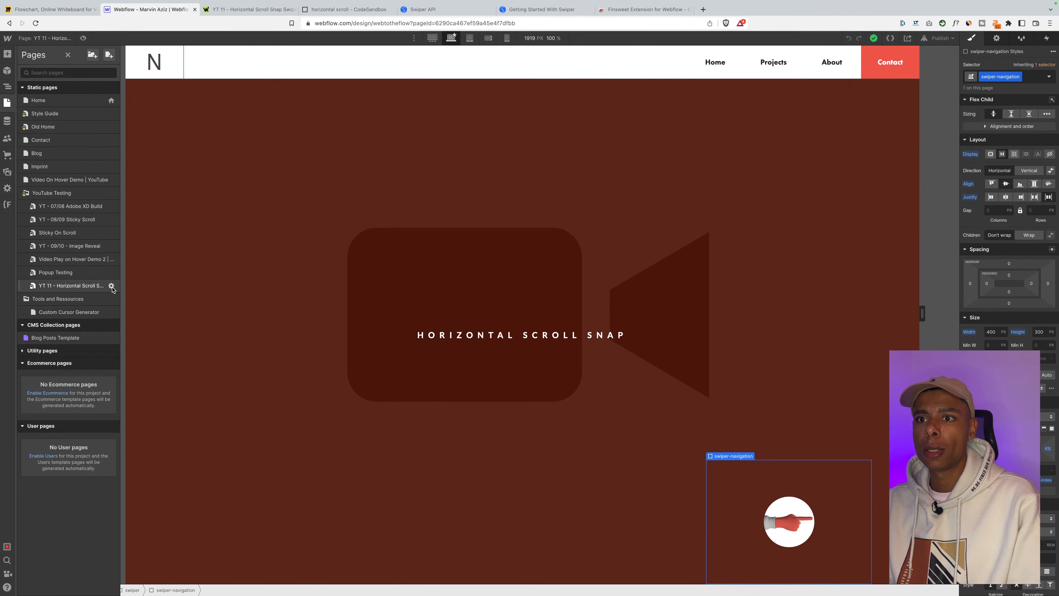
scroll(255, 320, "down", 15)
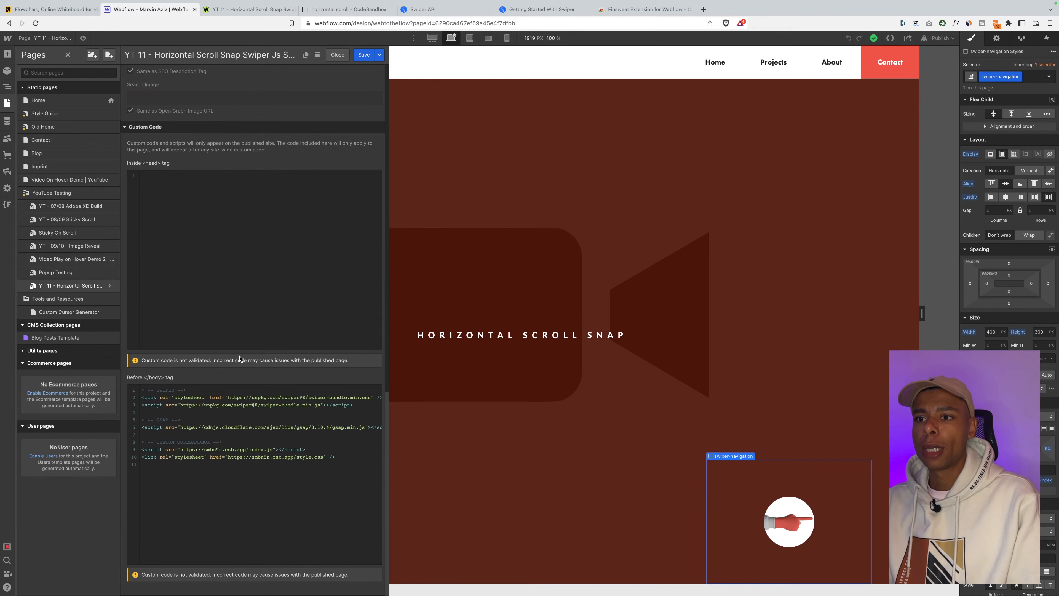
left_click_drag(360, 403, 135, 400)
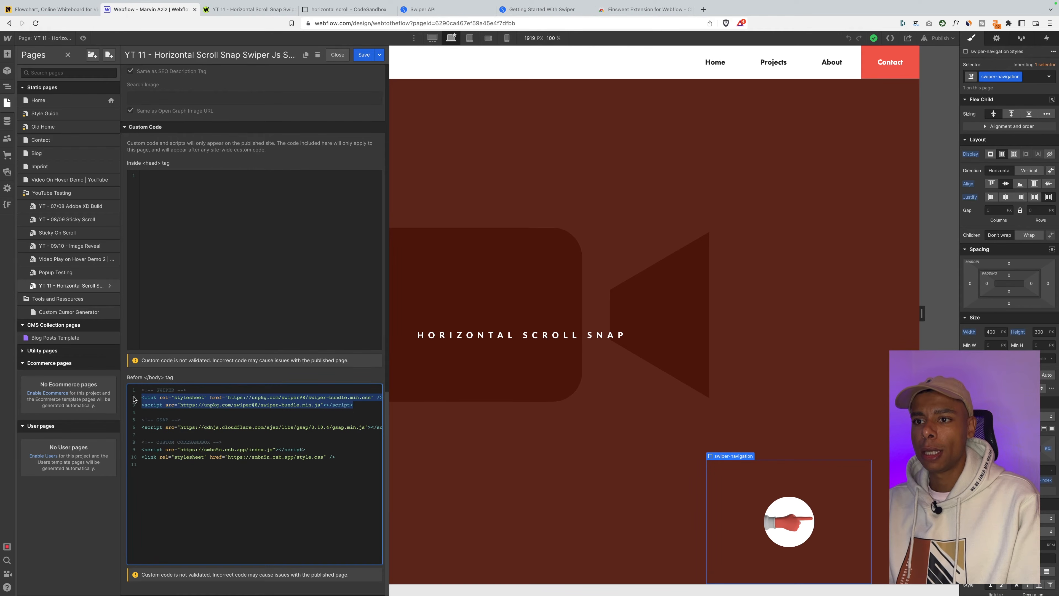
left_click(204, 409)
left_click_drag(183, 398, 353, 397)
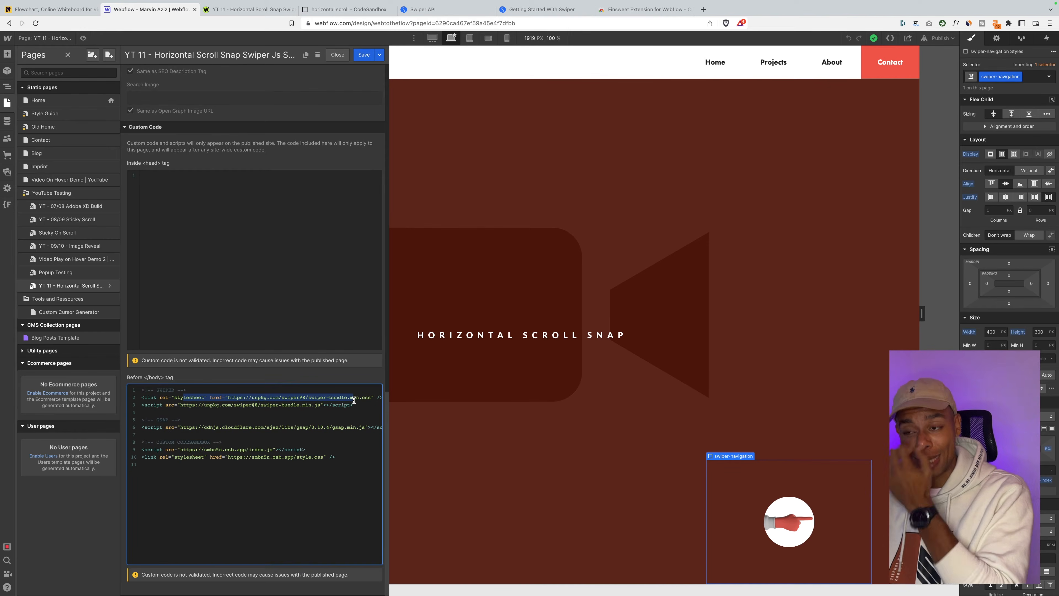
left_click(303, 406)
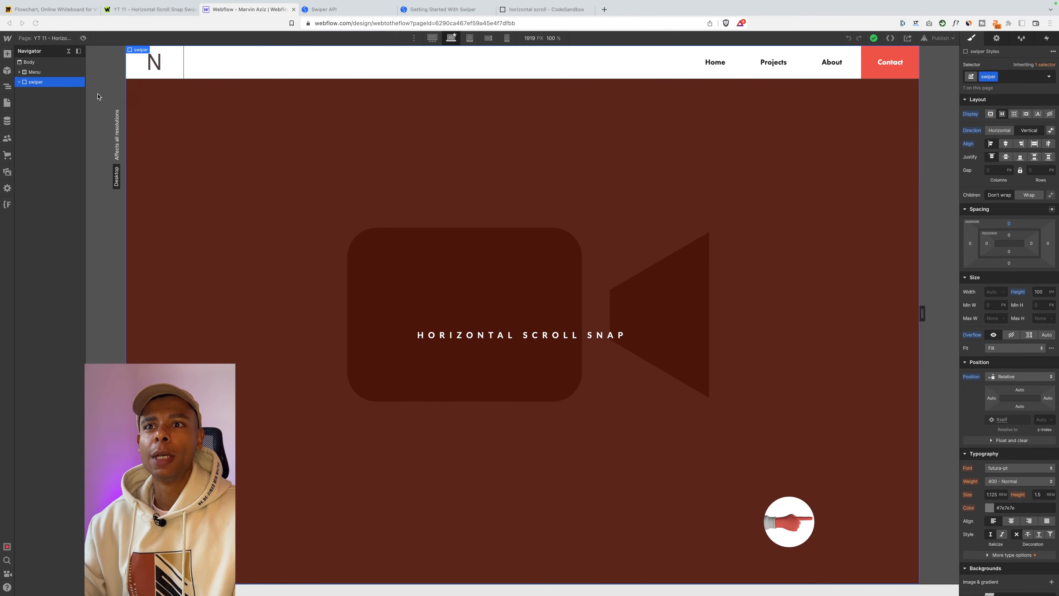
Compare the main container line in the Swiper API's full HTML layout with the swiper element in Webflow and its nested swiper-wrapper.
left_click(39, 84)
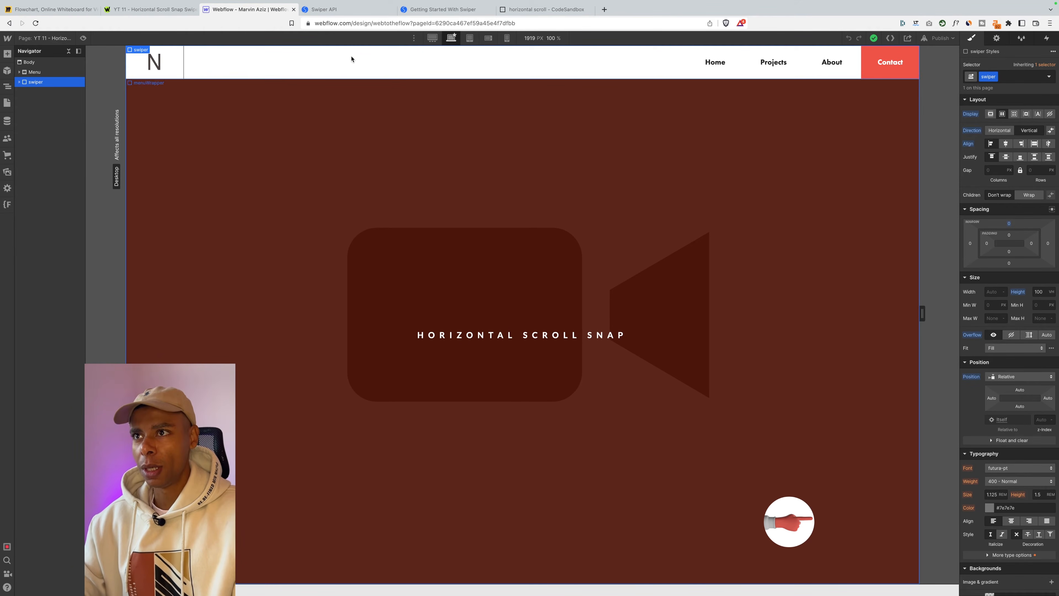
left_click(337, 12)
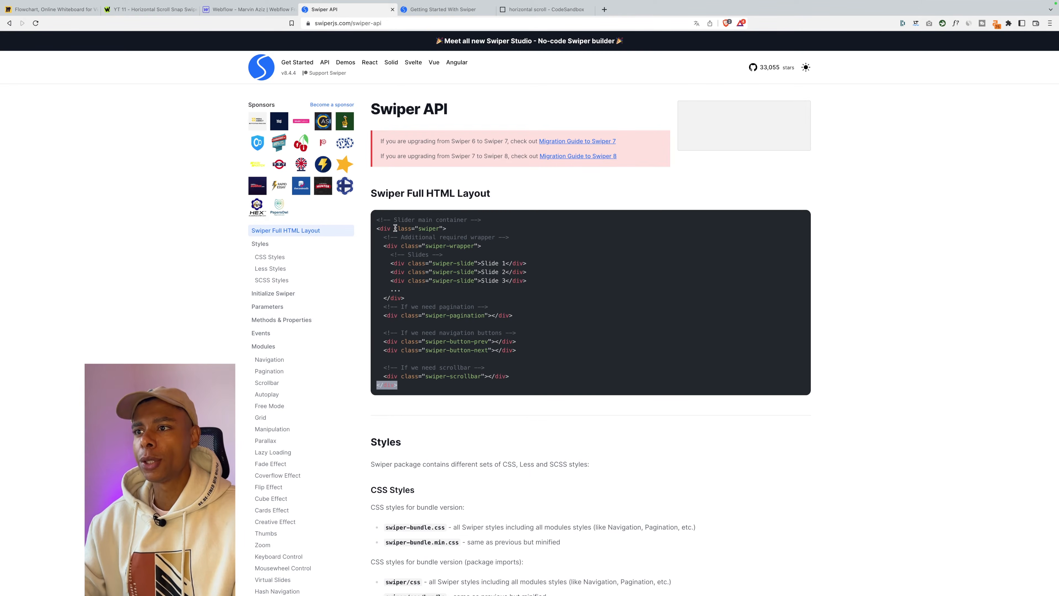
left_click_drag(381, 225, 447, 230)
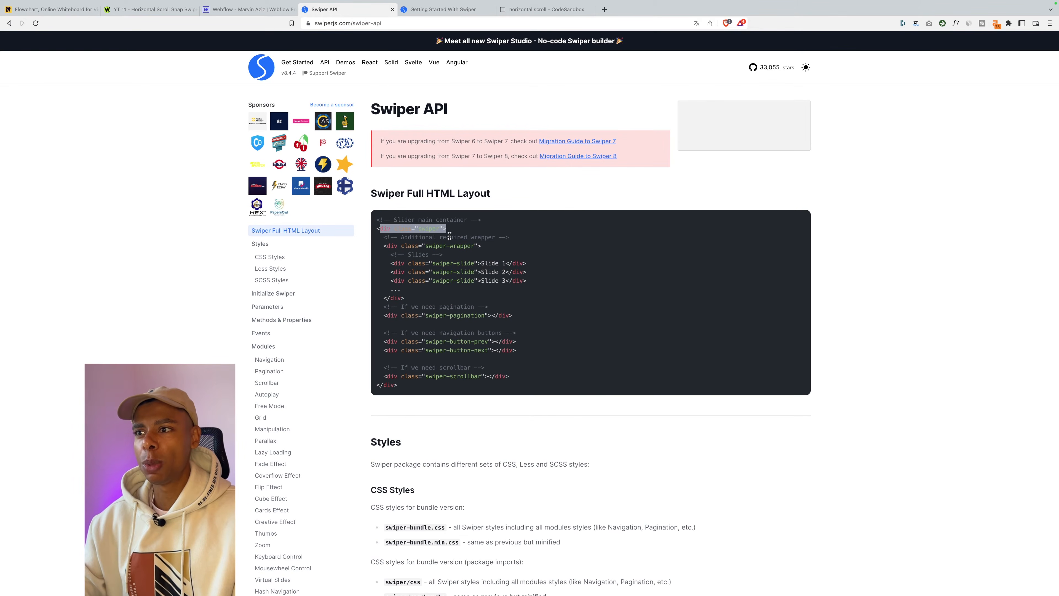
left_click(210, 3)
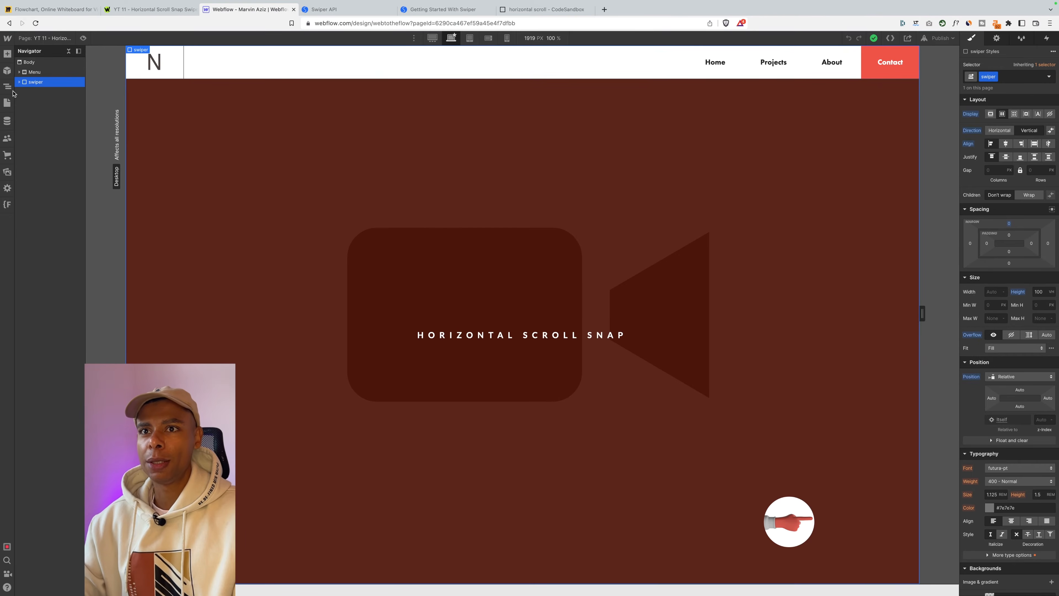
left_click(19, 82)
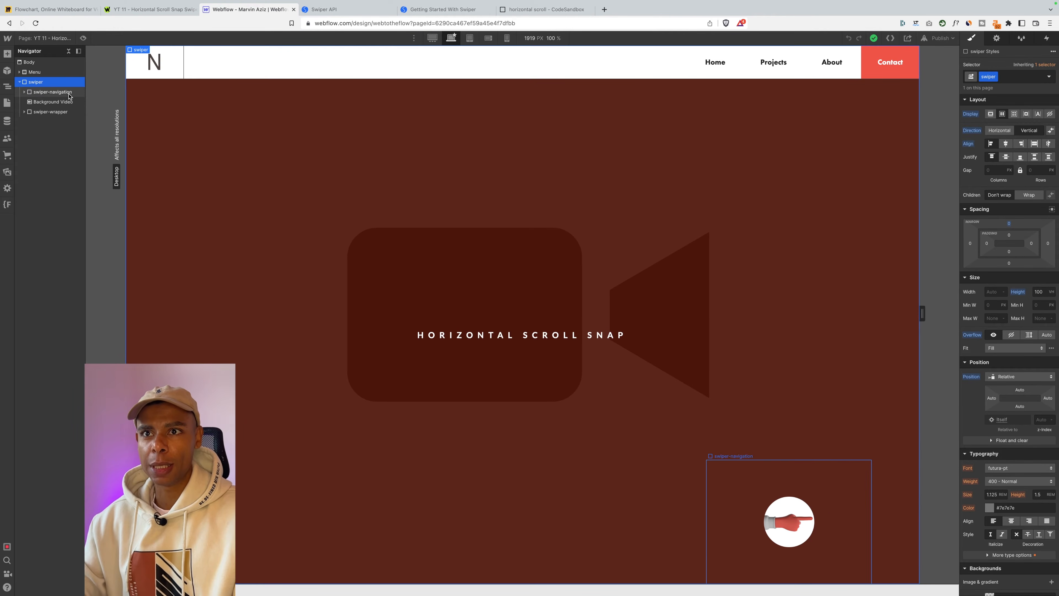
left_click(50, 111)
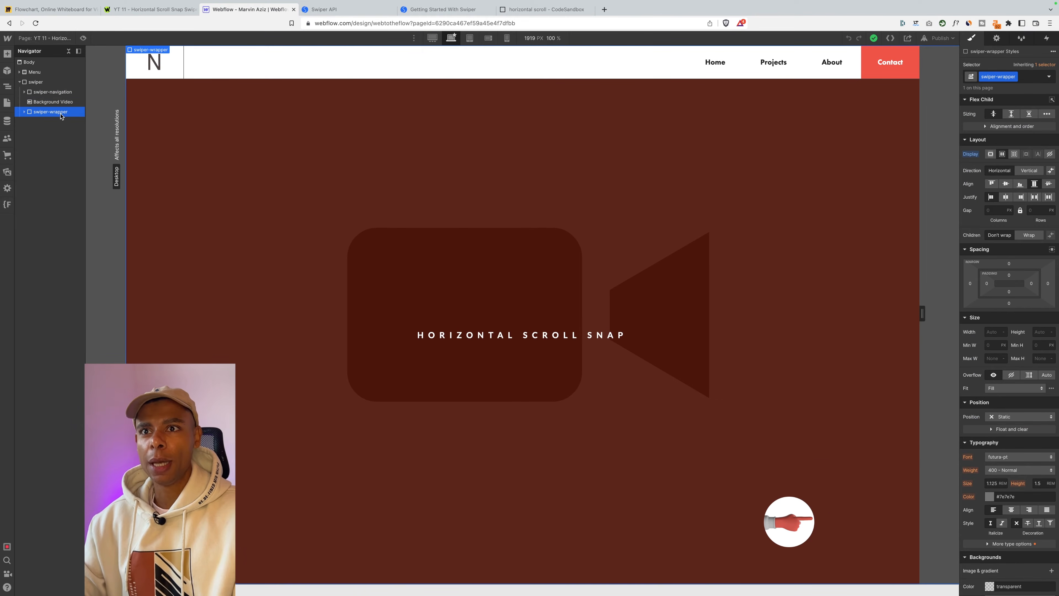
Compare the swiper-wrapper and swiper-button-next lines in the Swiper API layout with the button inside Webflow's swiper-navigation element.
left_click(353, 15)
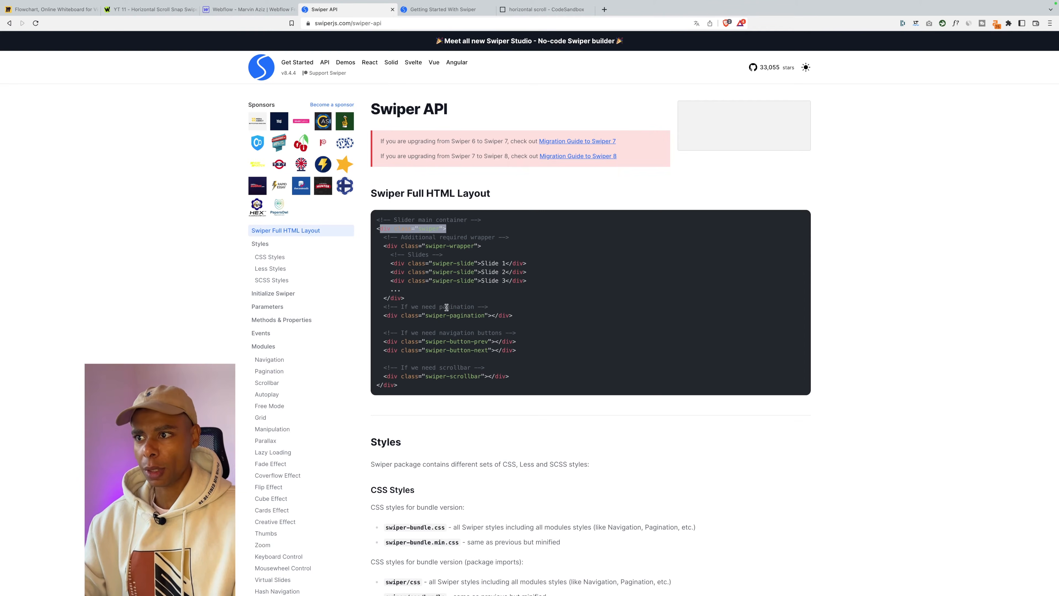
left_click_drag(387, 246, 482, 246)
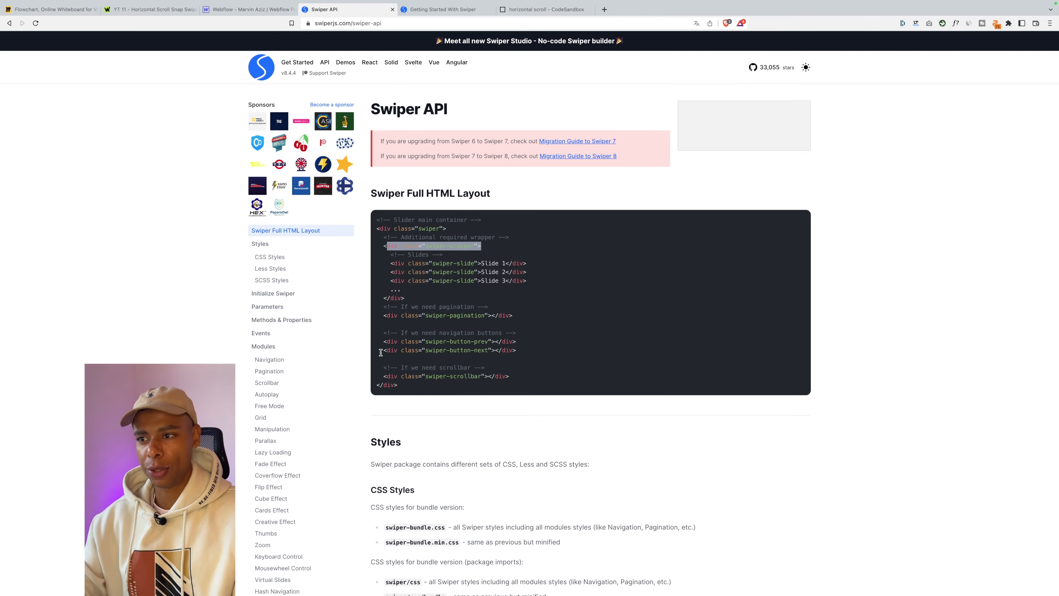
left_click_drag(381, 350, 521, 355)
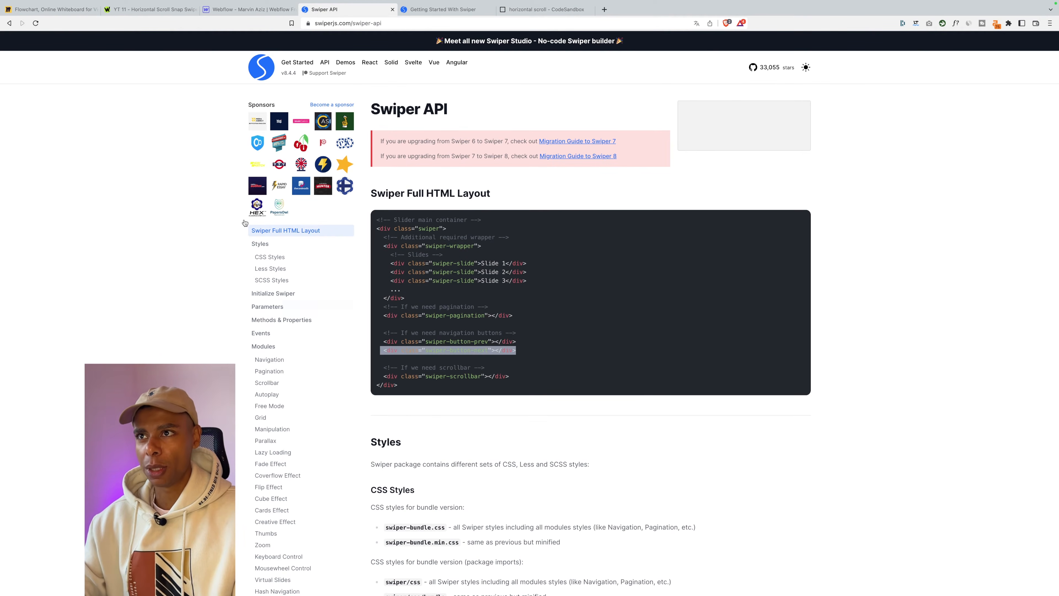
left_click(256, 11)
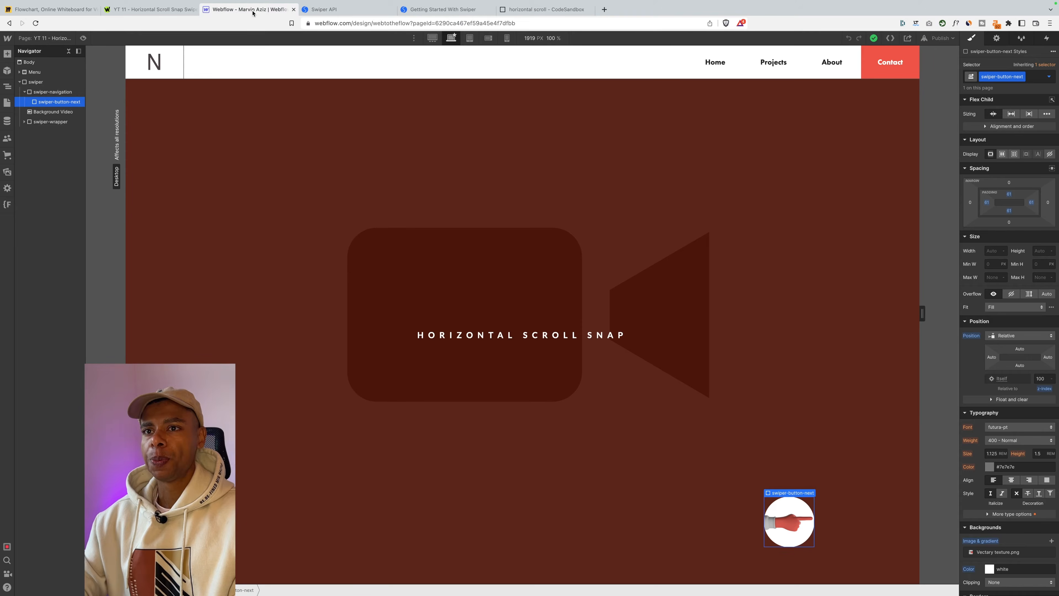
left_click(43, 93)
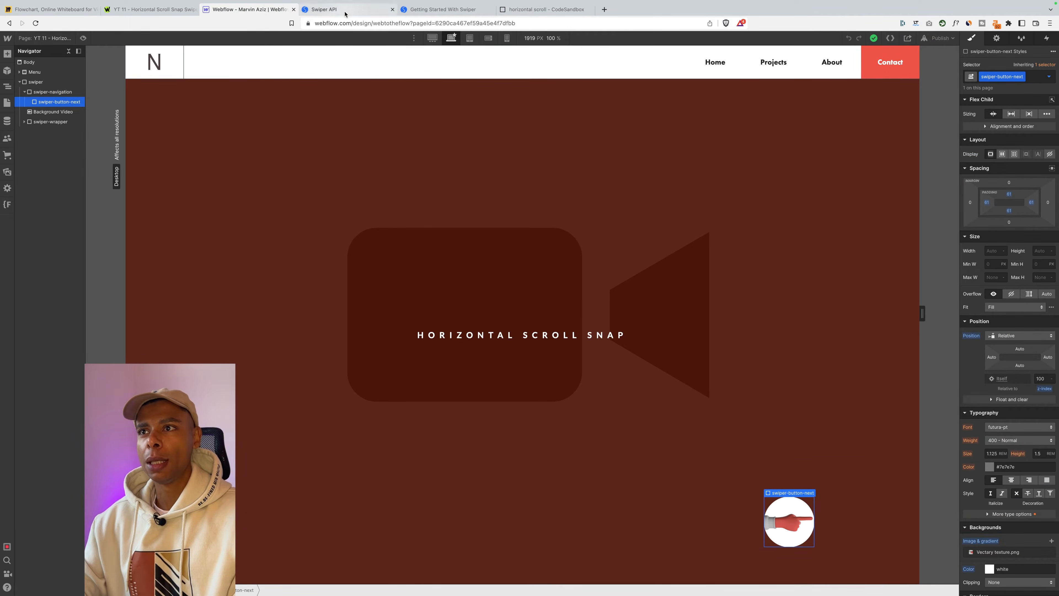
left_click(329, 9)
triple_click(450, 353)
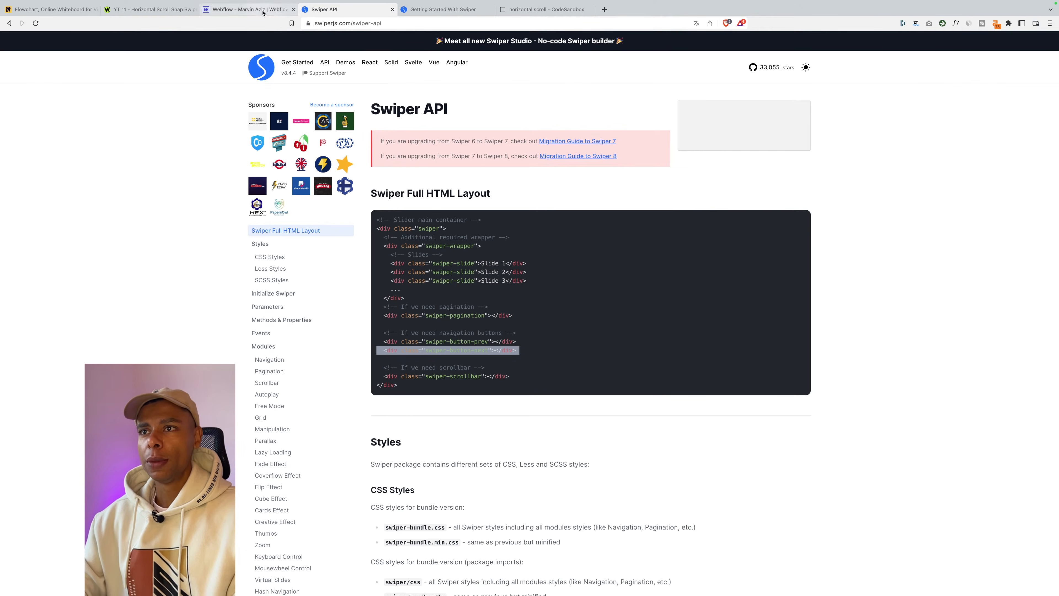
left_click(249, 9)
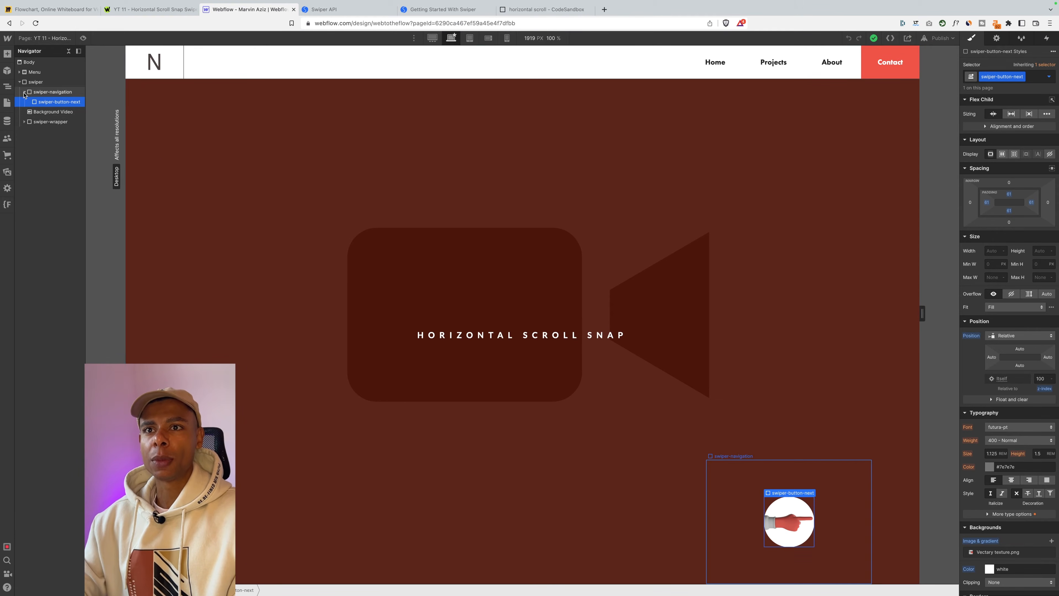
left_click(26, 93)
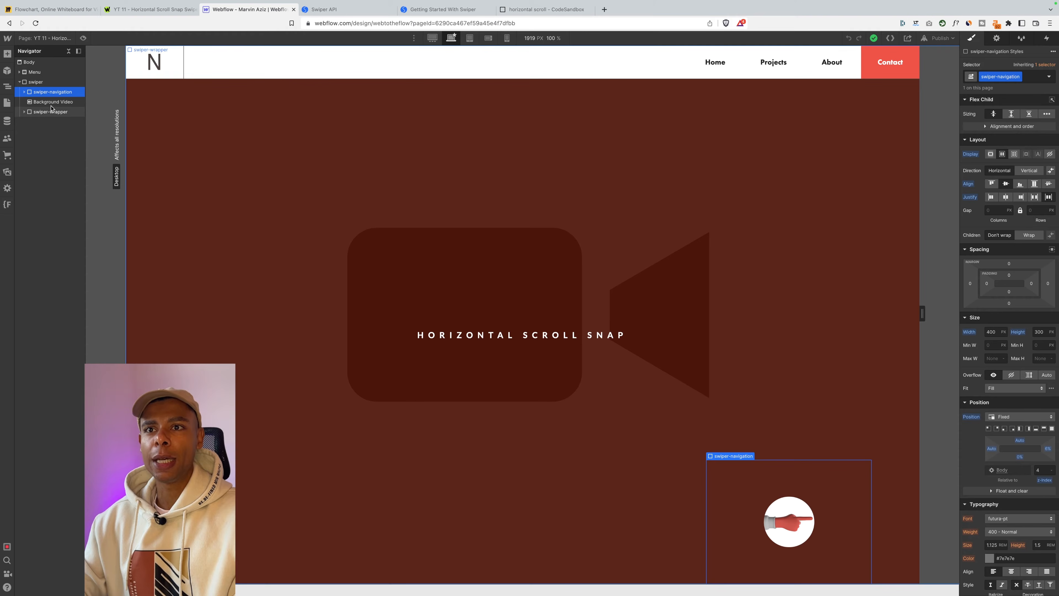
Inspect the Background Video element's styles and its video settings in Webflow.
left_click(53, 105)
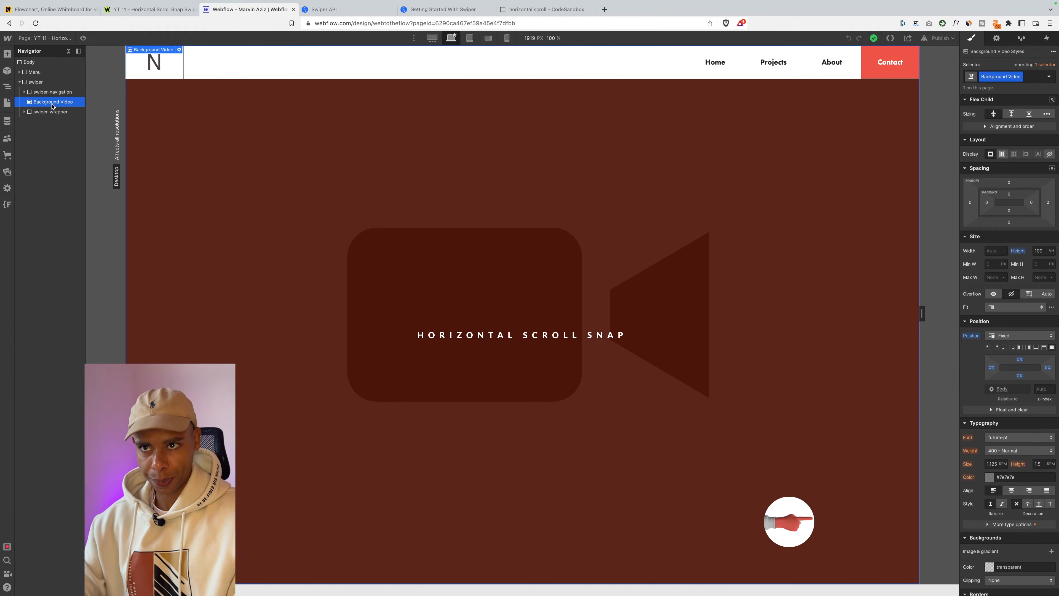
left_click(179, 50)
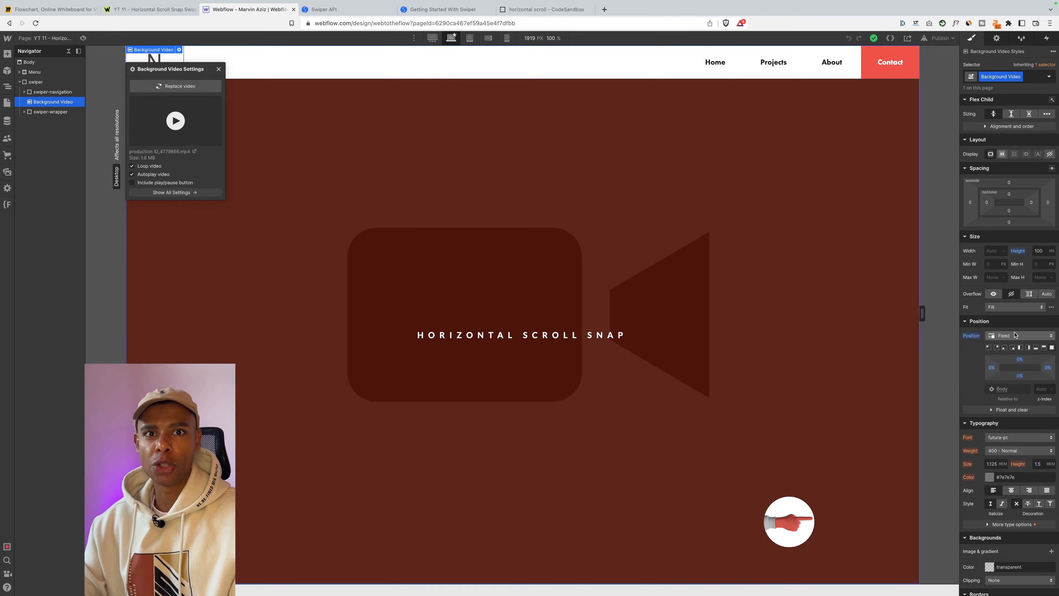
left_click(220, 70)
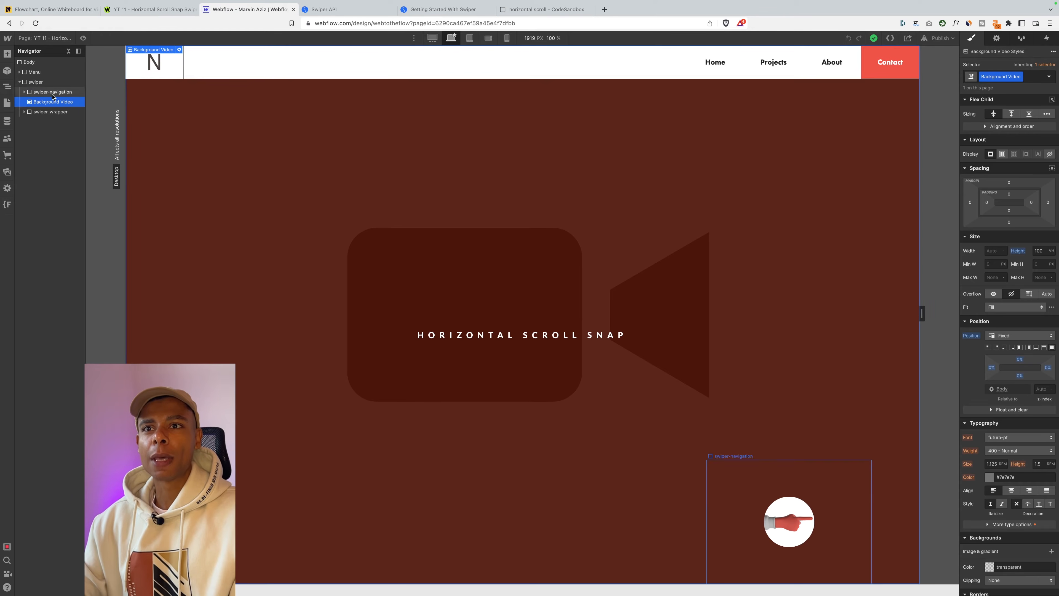
Compare the slides block in the Swiper API layout with the swiper-slide elements inside Webflow's swiper-wrapper, and inspect the first slide's styles.
left_click(43, 113)
left_click(351, 9)
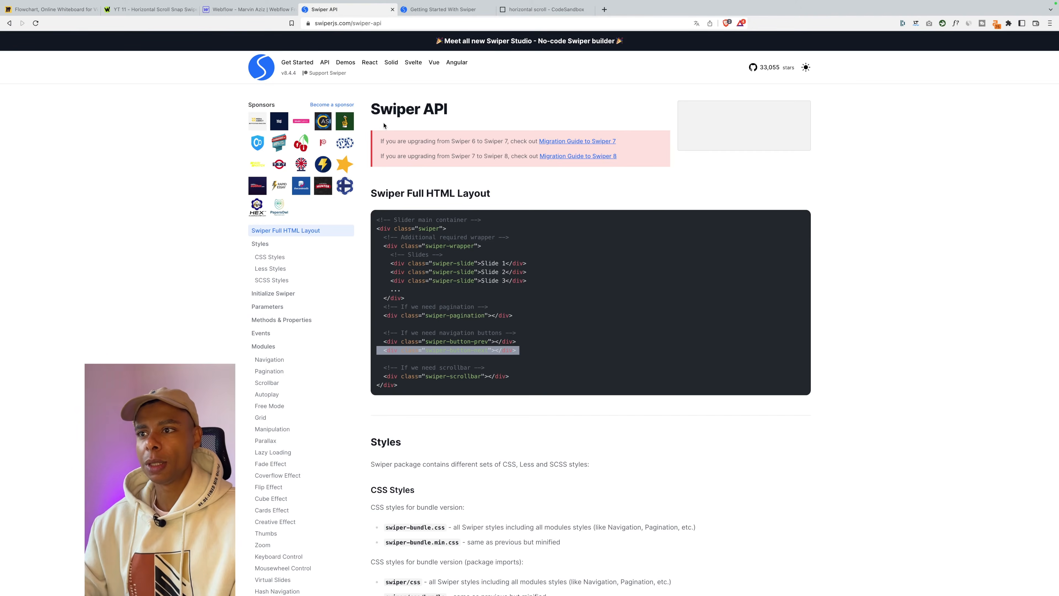
left_click_drag(390, 254, 535, 286)
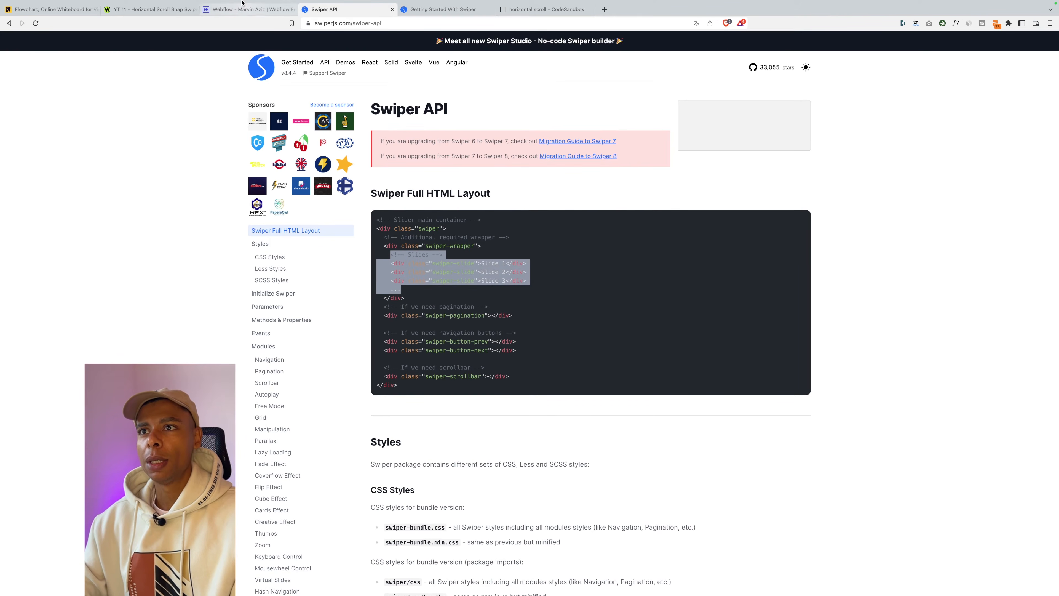
left_click(250, 9)
left_click(24, 112)
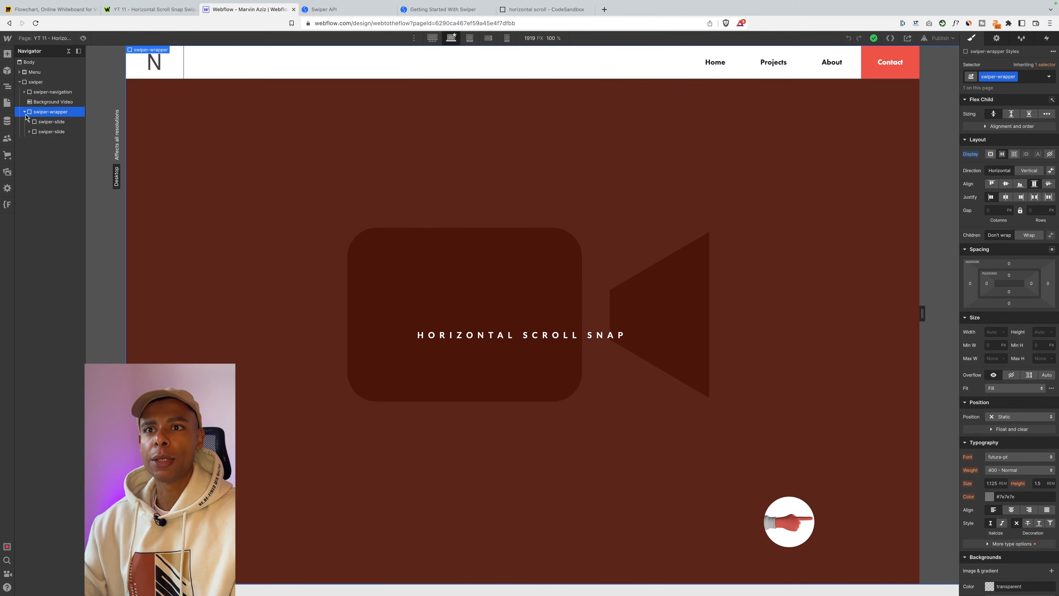
left_click(50, 122)
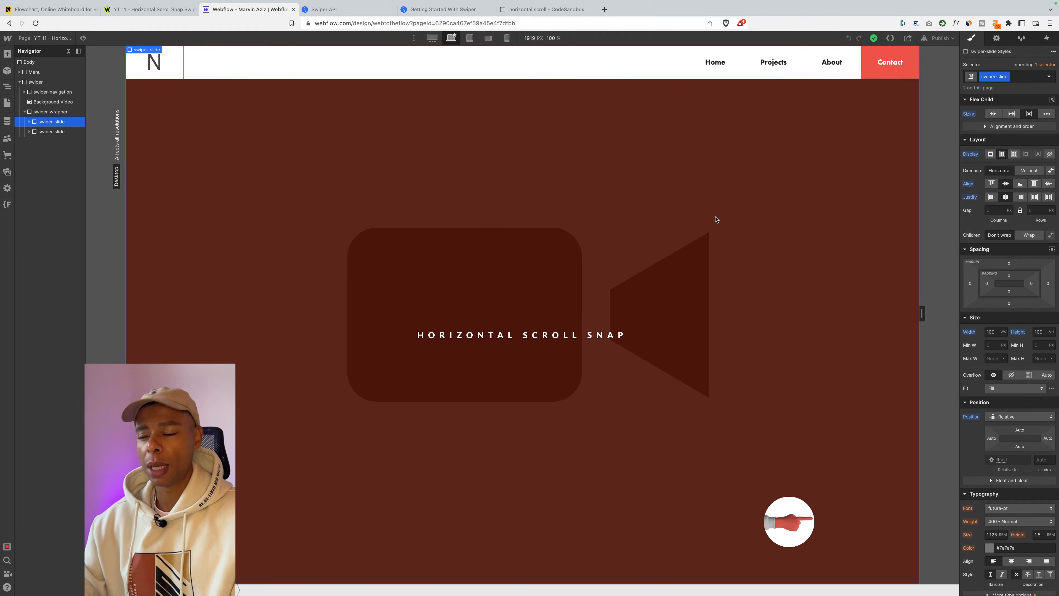
Review the Slide 1 line in the Swiper API layout and inspect Container 4 inside the first swiper-slide in Webflow.
left_click(344, 9)
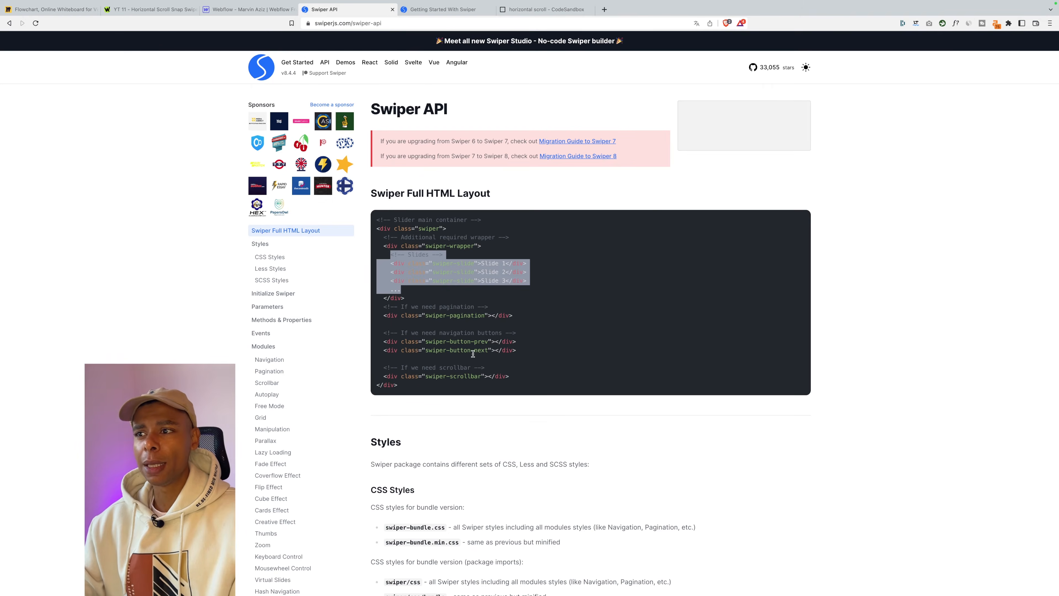
left_click(445, 293)
left_click_drag(389, 263, 544, 264)
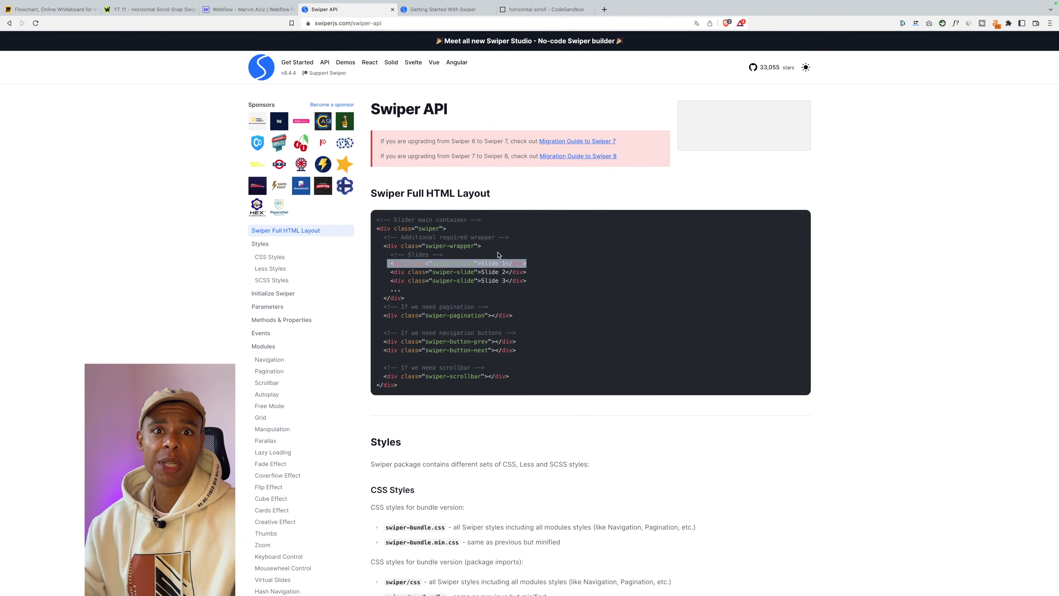
left_click(246, 9)
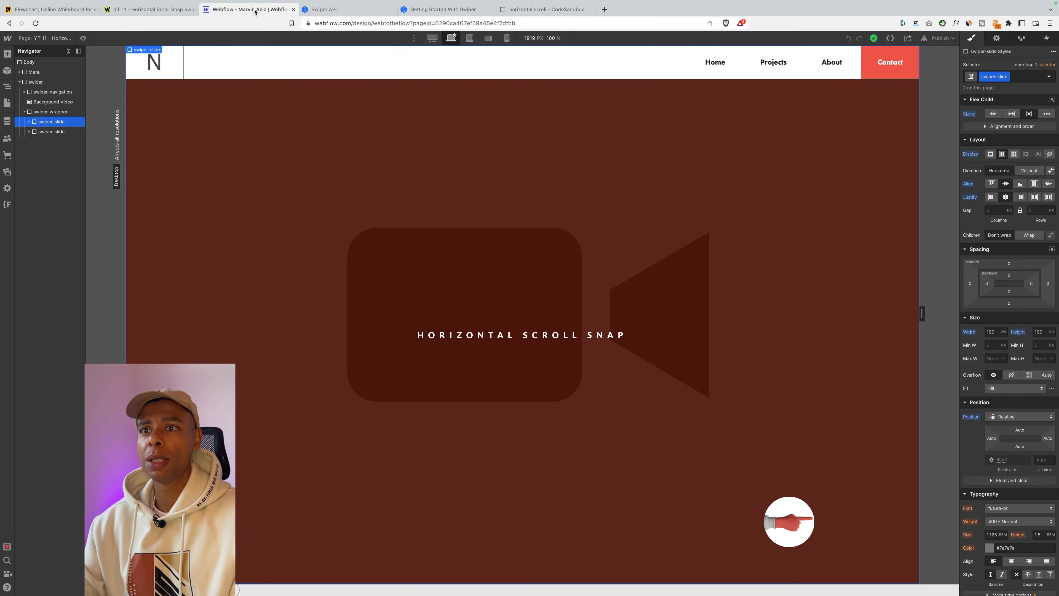
left_click(30, 122)
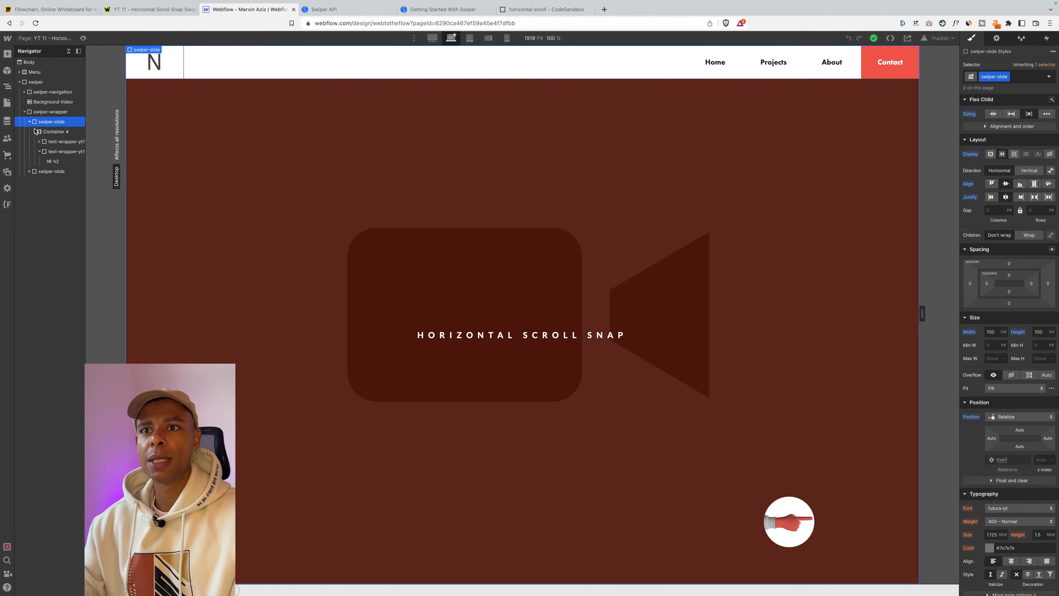
left_click(49, 132)
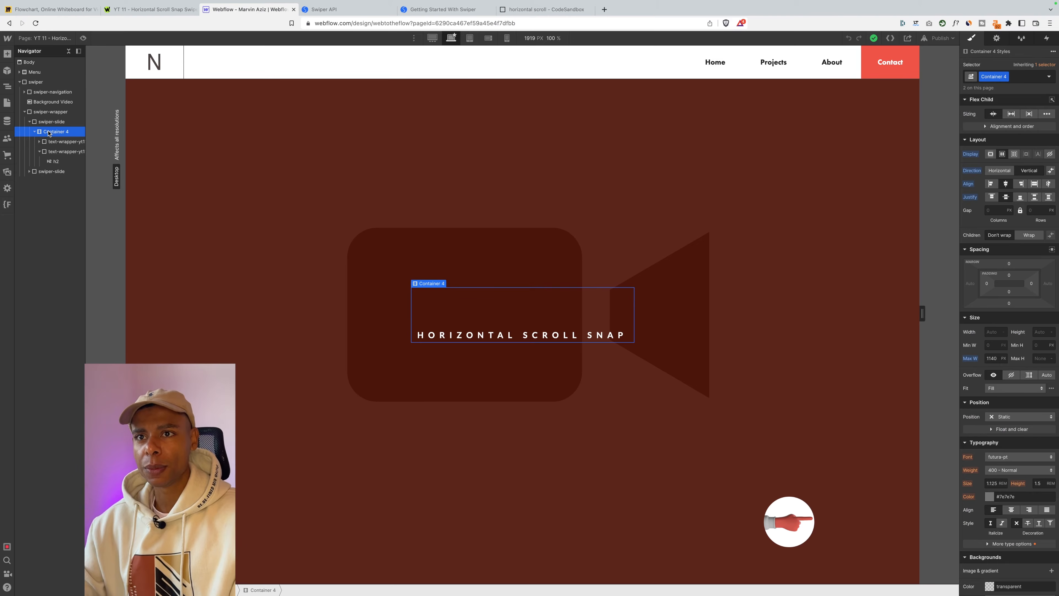
Inspect both text-wrapper-yt11 elements in Container 4 and examine the nested Heading's styles down to its opacity effect.
left_click(59, 142)
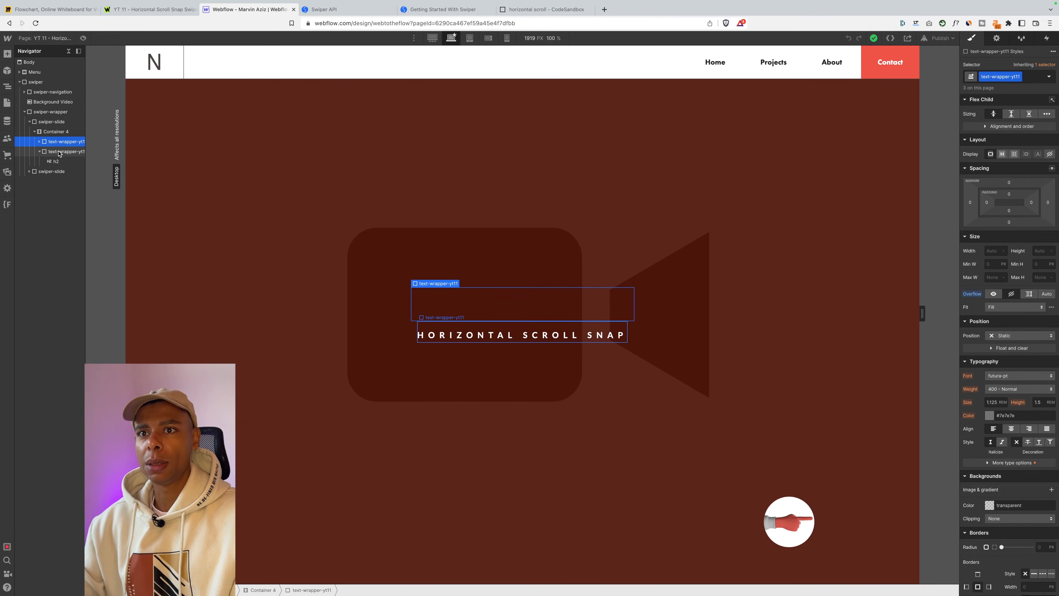
left_click(60, 153)
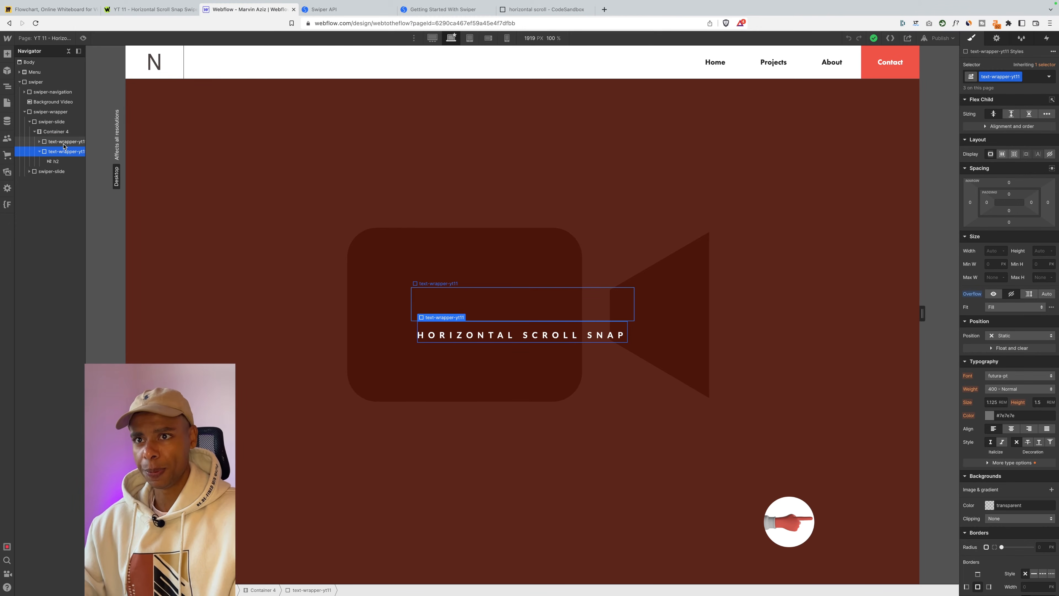
left_click(65, 144)
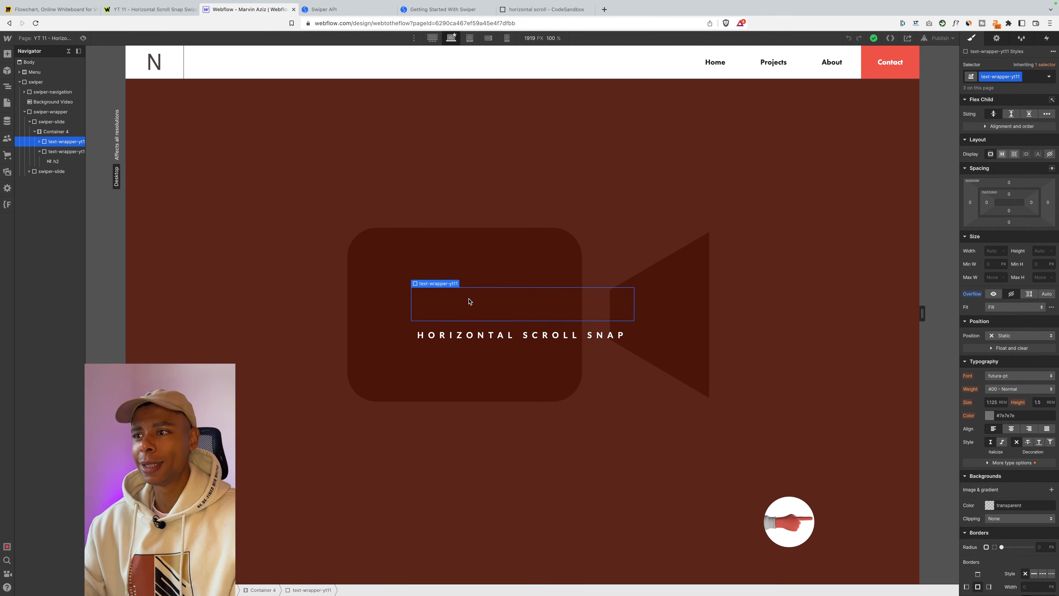
left_click(39, 141)
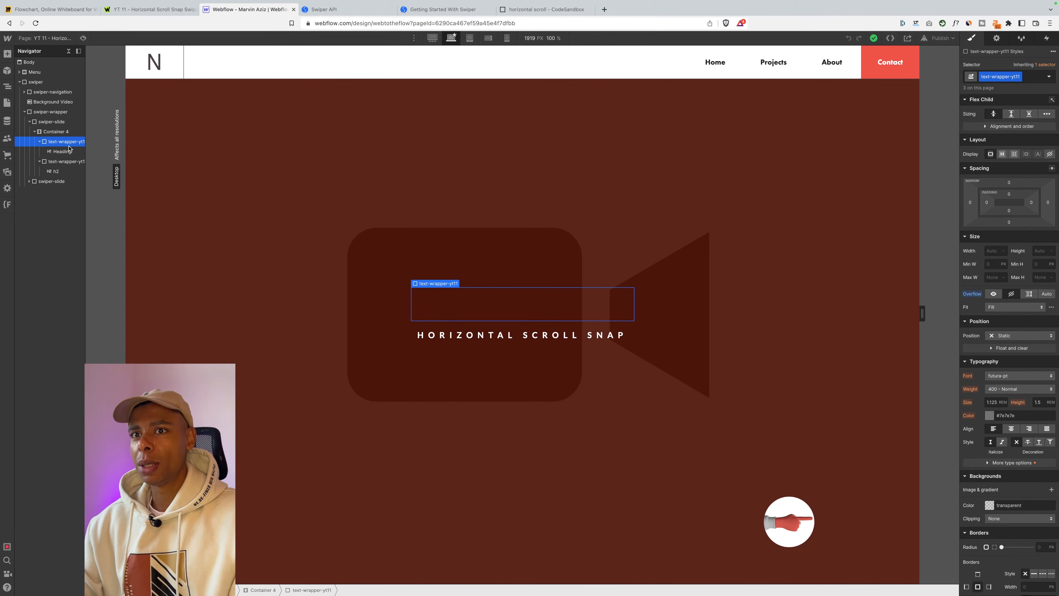
left_click(63, 152)
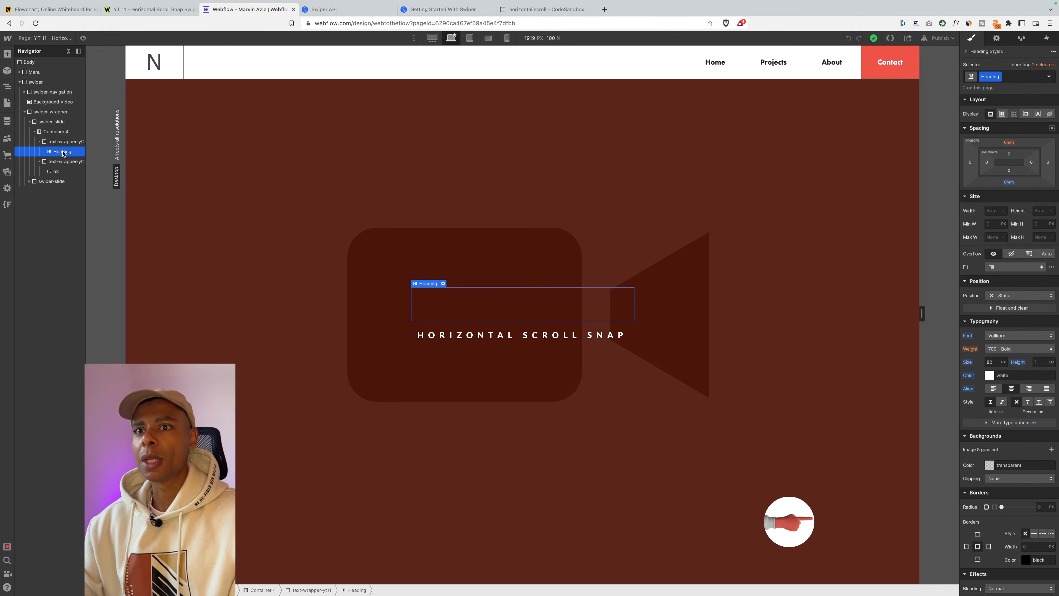
scroll(1053, 434, "down", 4)
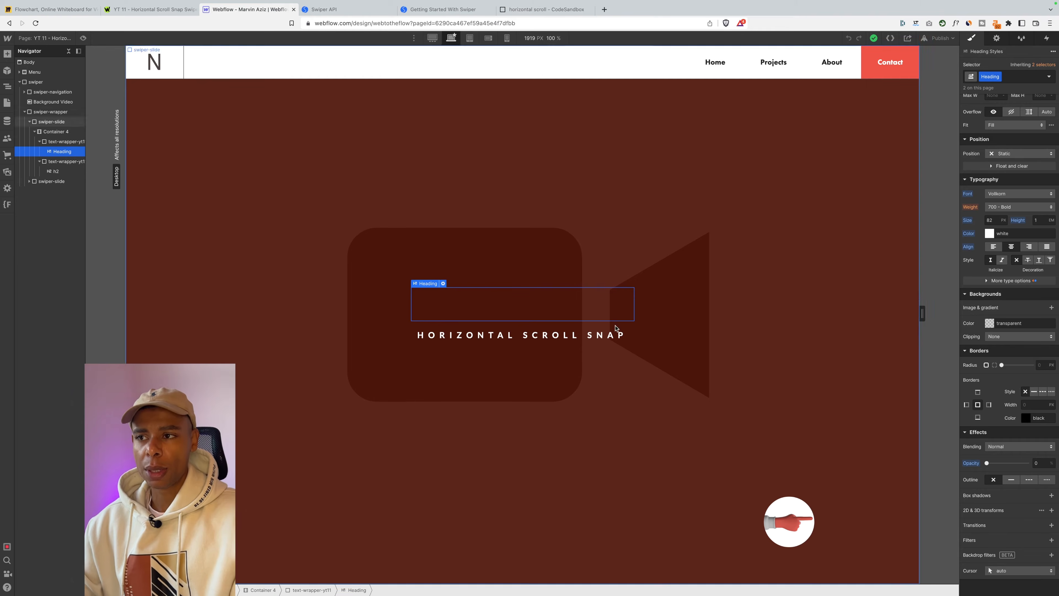
Switch to the published Horizontal Scroll Snap page, advance the slider once to view its heading, and return to the Webflow Designer.
left_click(118, 14)
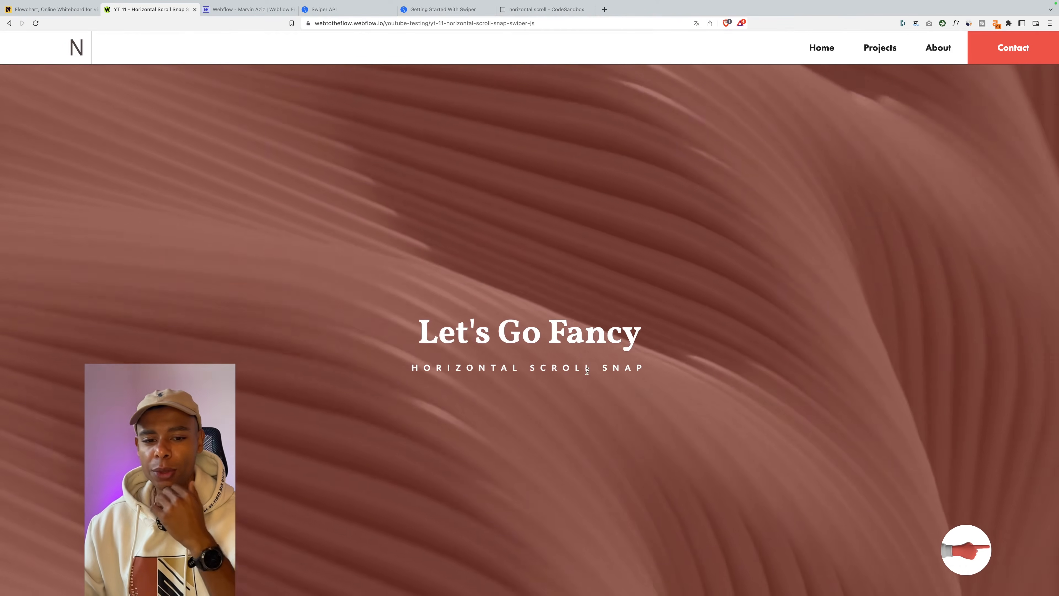
left_click(982, 555)
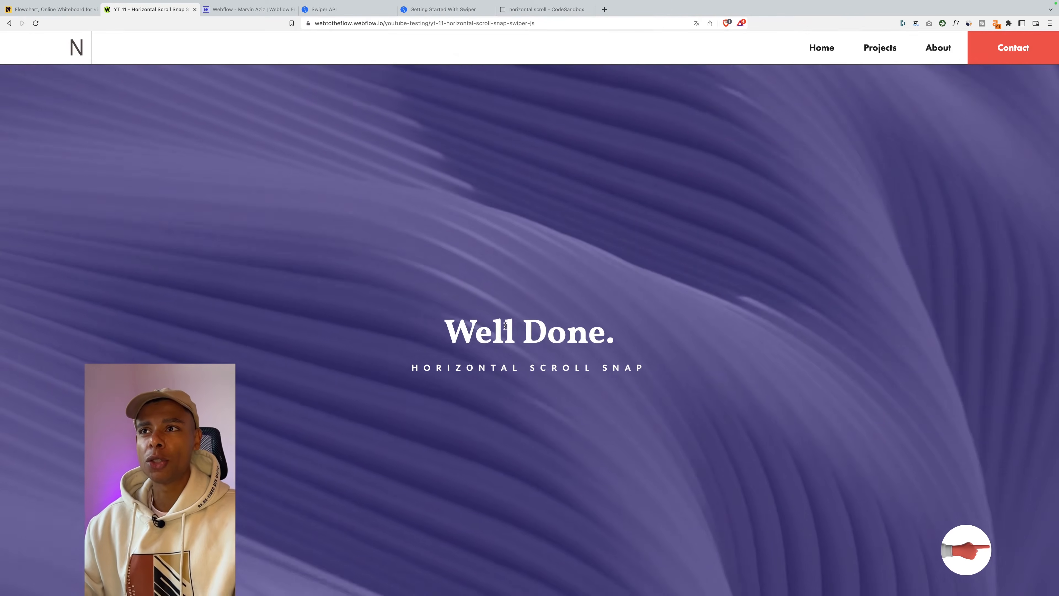
left_click(258, 16)
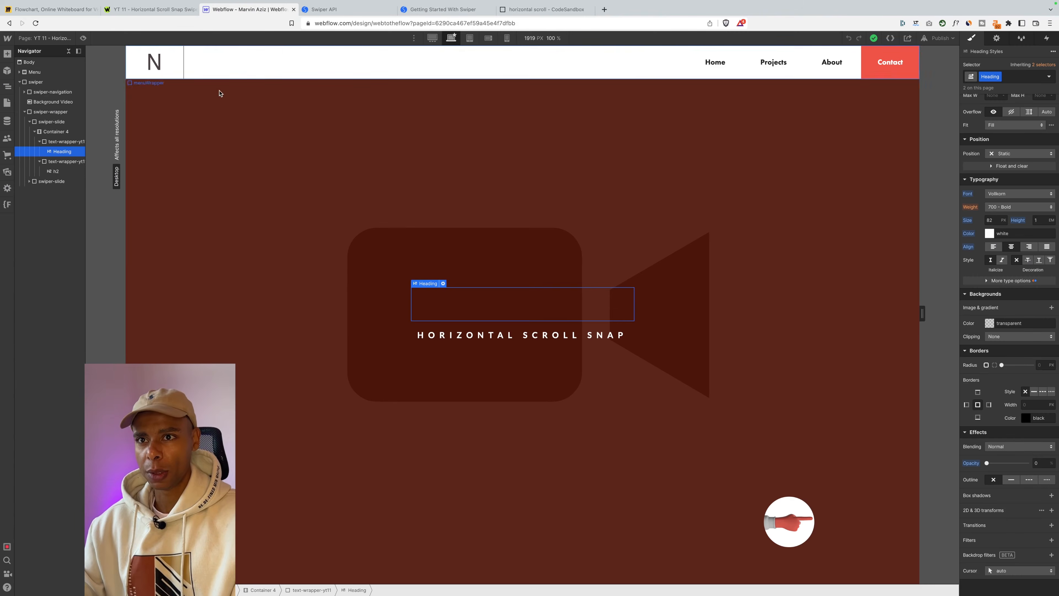
View the "Let's Go Fancy" heading on the published page, and inspect the overflow setting of its text-wrapper-yt11 in the Webflow Designer.
left_click(141, 9)
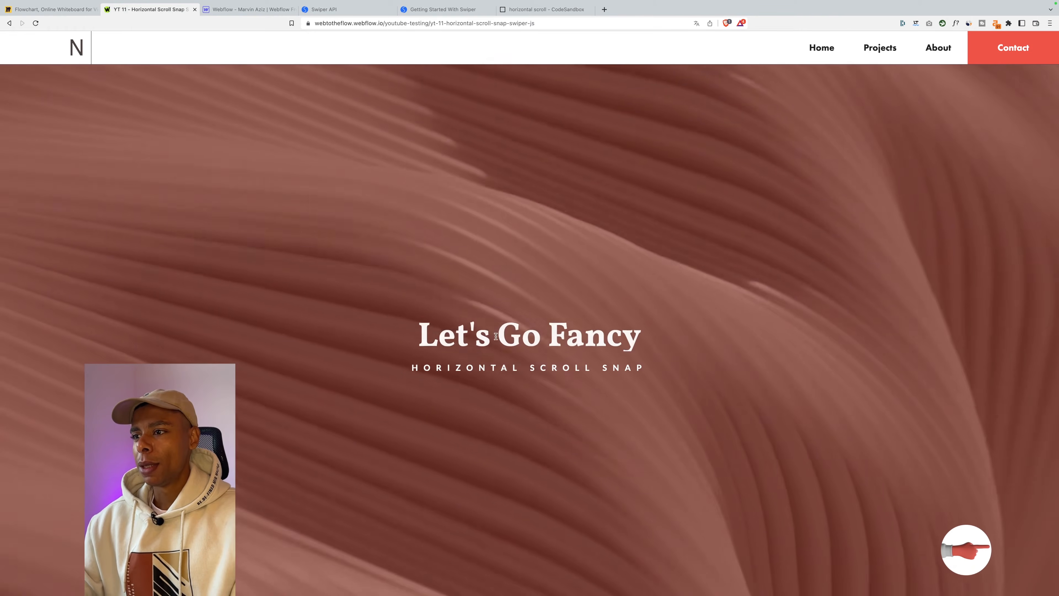
left_click_drag(496, 336, 717, 339)
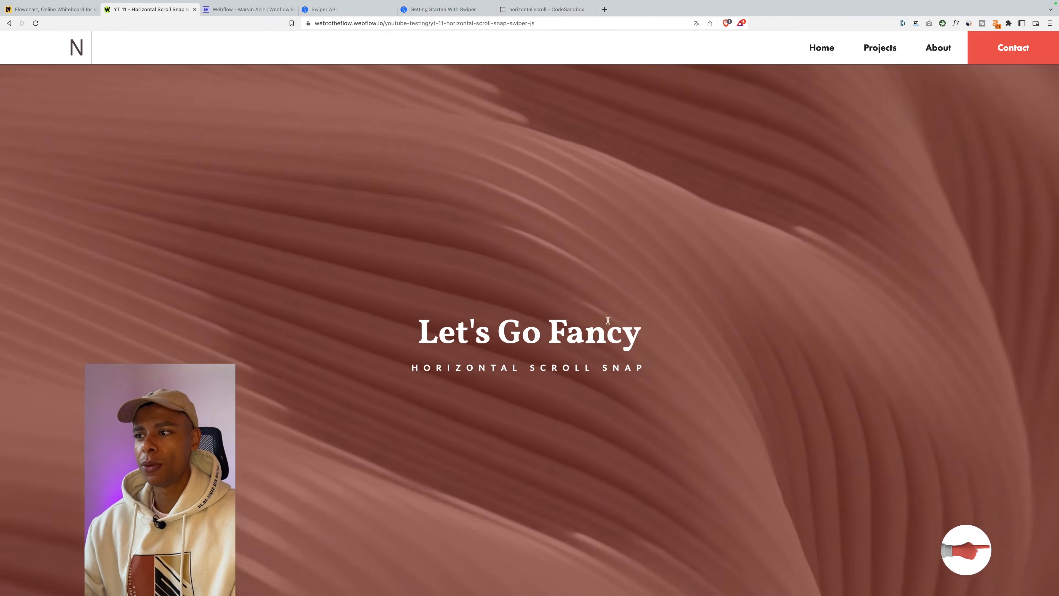
left_click(242, 9)
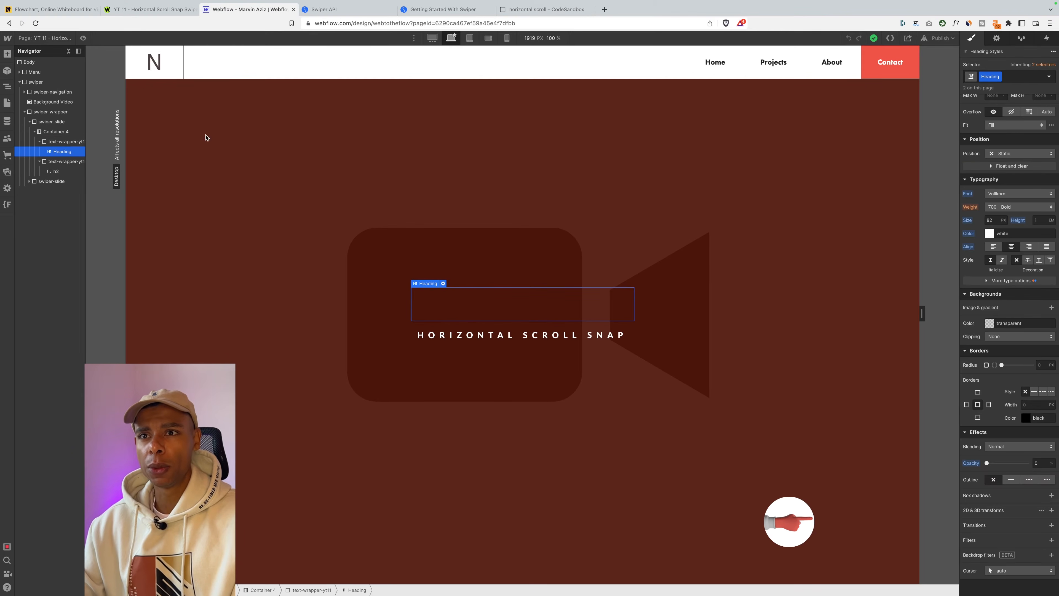
left_click(65, 142)
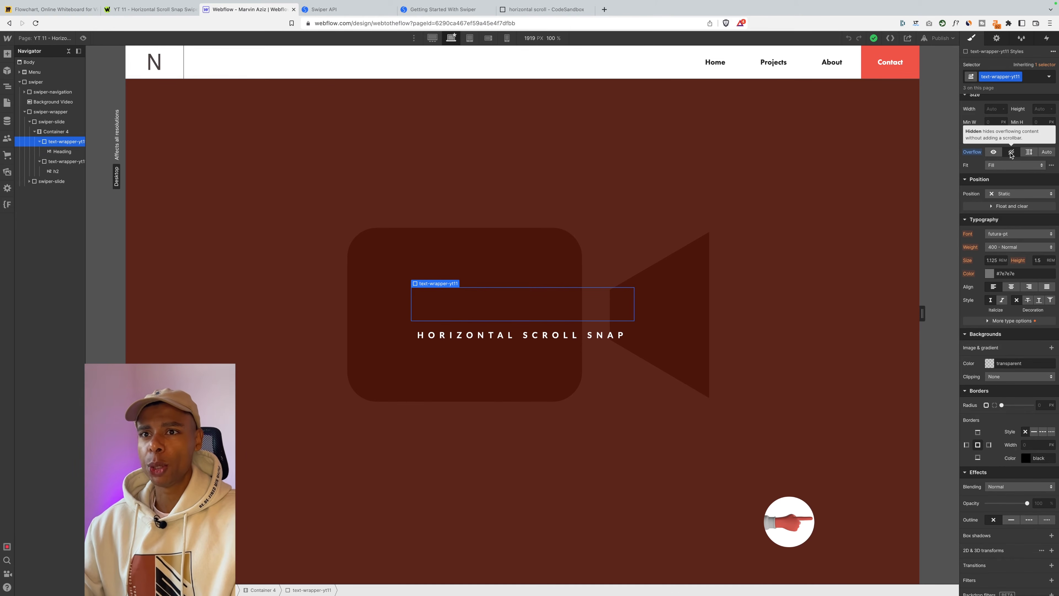
Switch to the published page and advance the slider once to examine how the heading is revealed inside its wrapper.
left_click(141, 9)
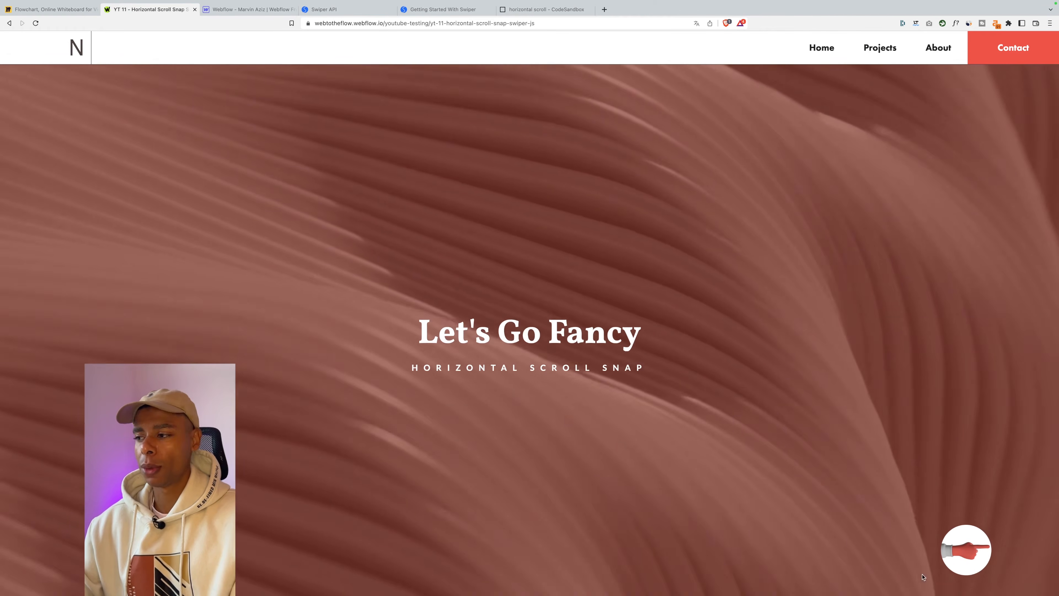
left_click(969, 561)
left_click_drag(460, 342, 667, 342)
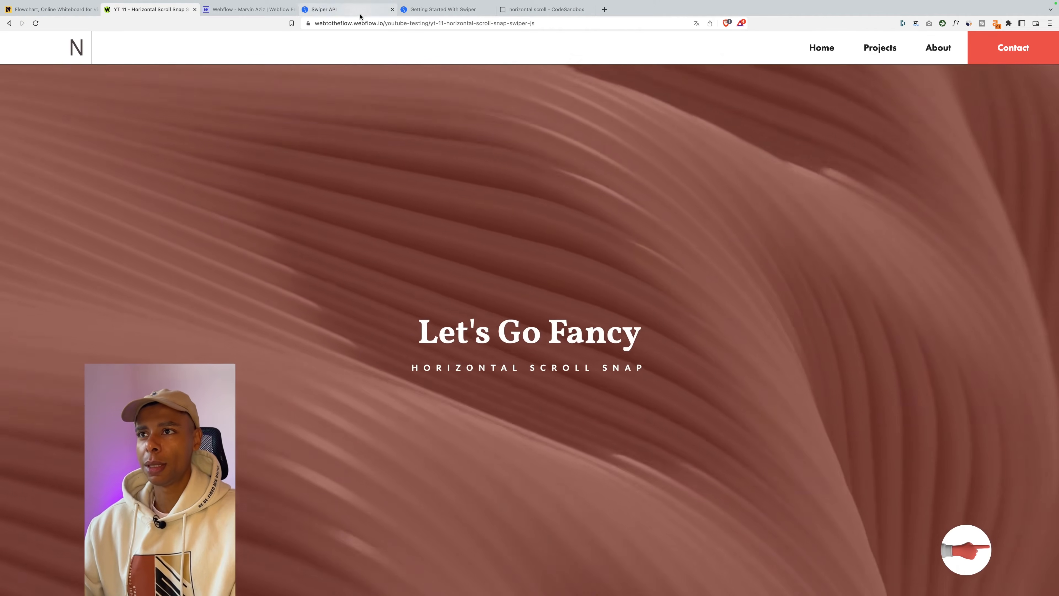
Return to the Webflow Designer and inspect the second text-wrapper-yt11 and its h2 "HORIZONTAL SCROLL SNAP".
left_click(244, 6)
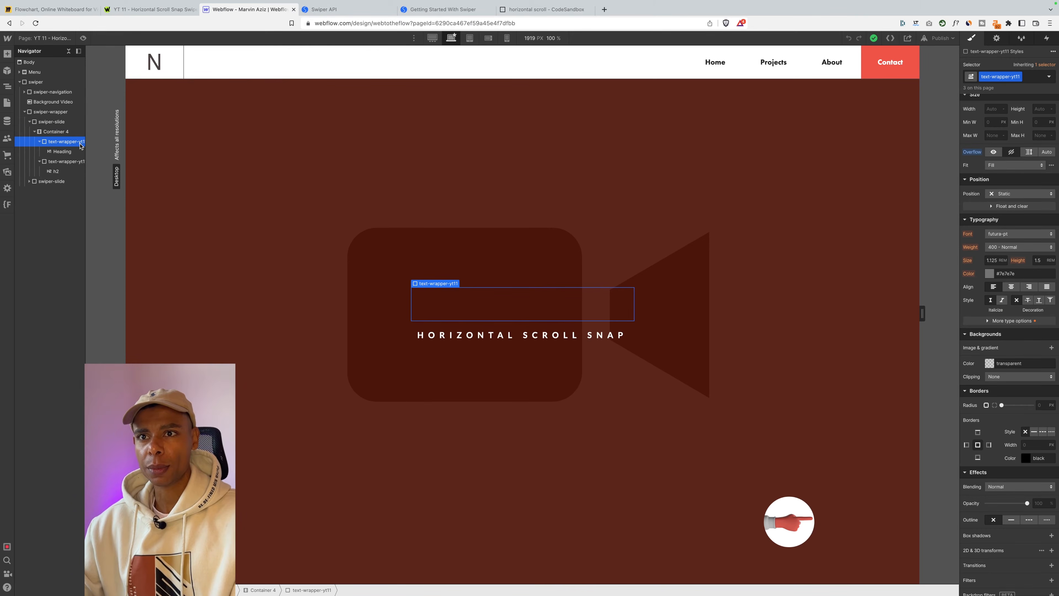
left_click(63, 162)
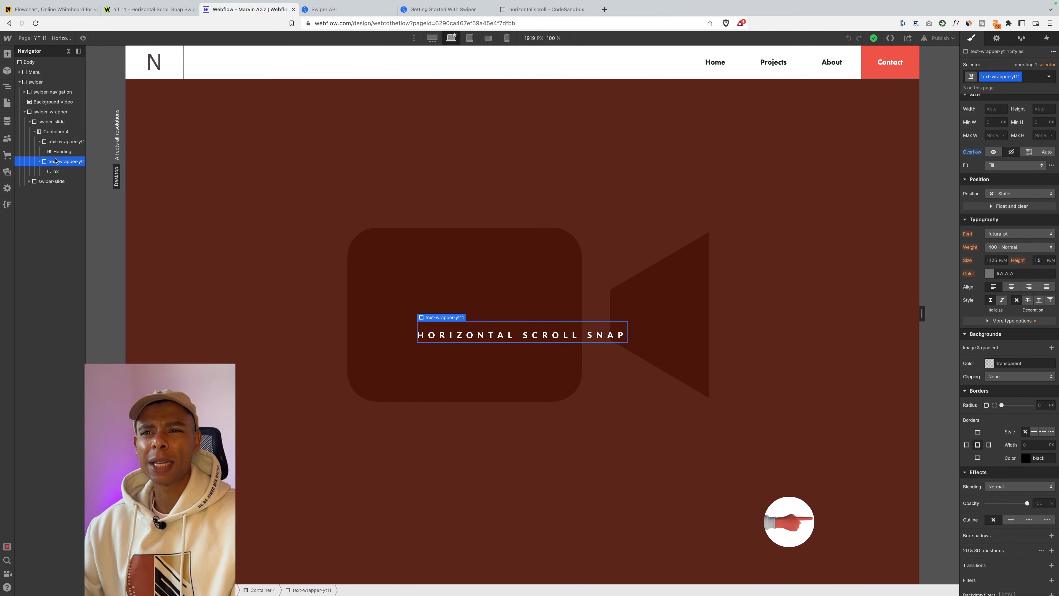
left_click(556, 340)
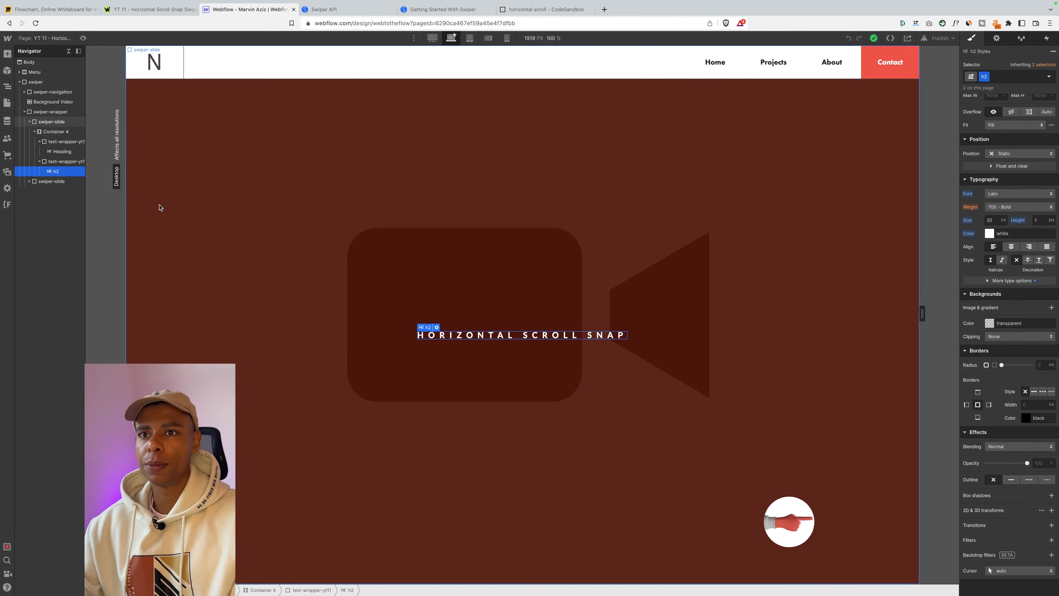
Collapse the first swiper-slide, expand swiper-navigation, and inspect the styles of swiper-navigation and its nested swiper-button-next.
left_click(32, 123)
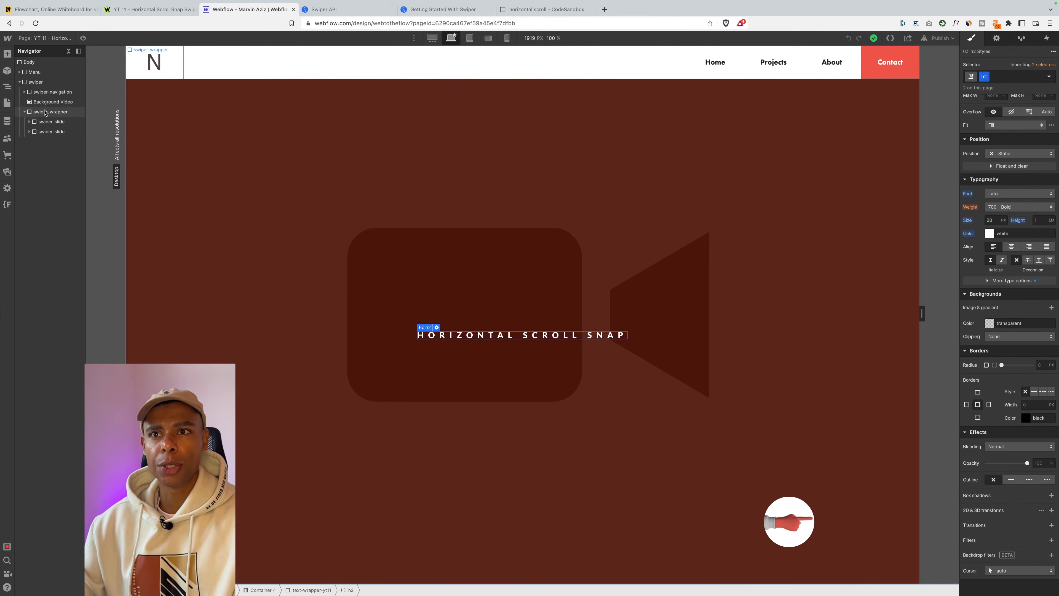
left_click(25, 92)
left_click(47, 103)
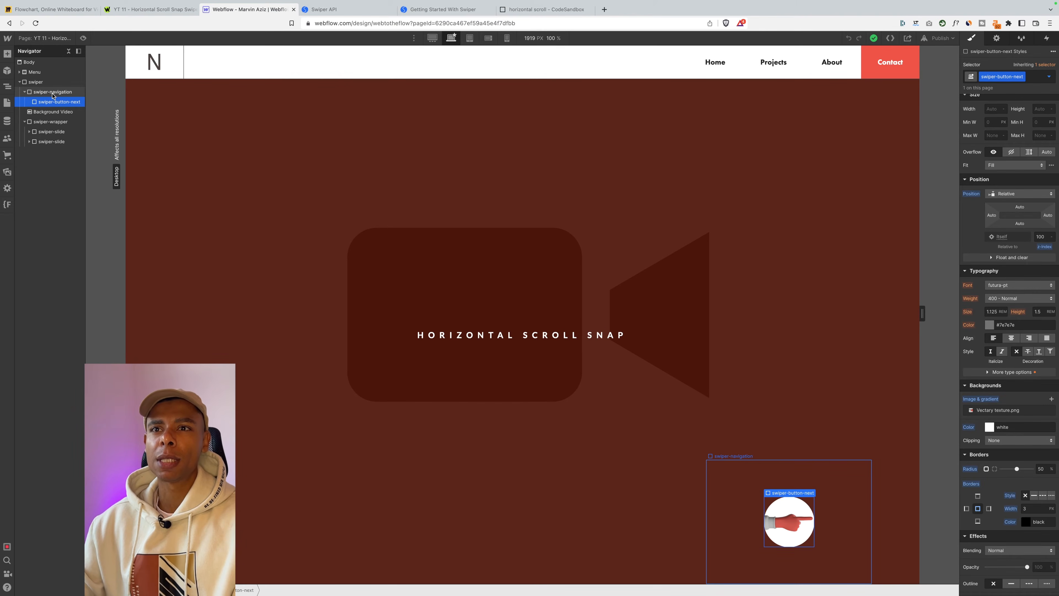
left_click(53, 92)
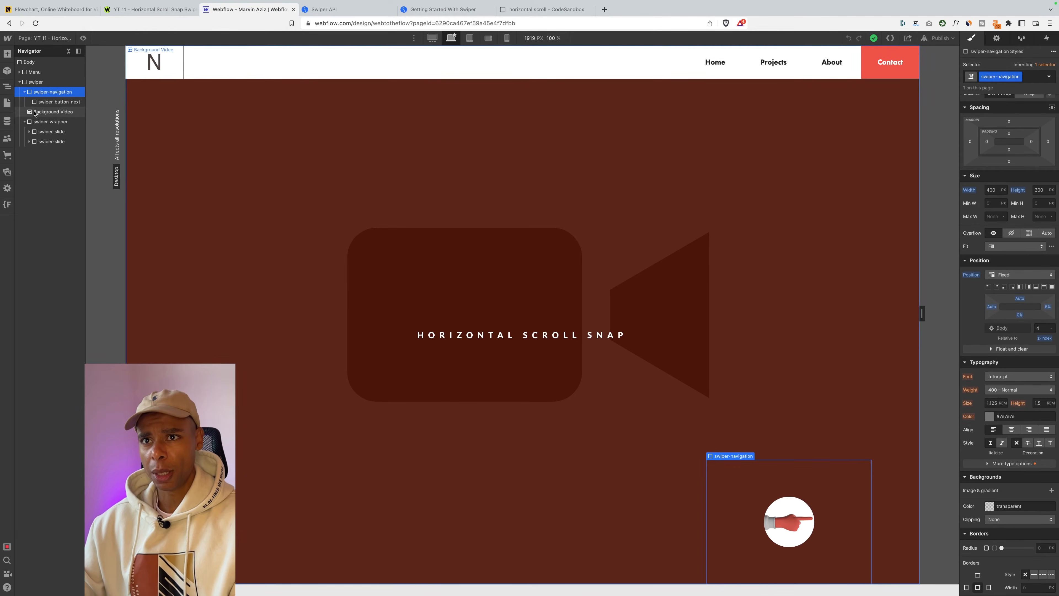
left_click(50, 102)
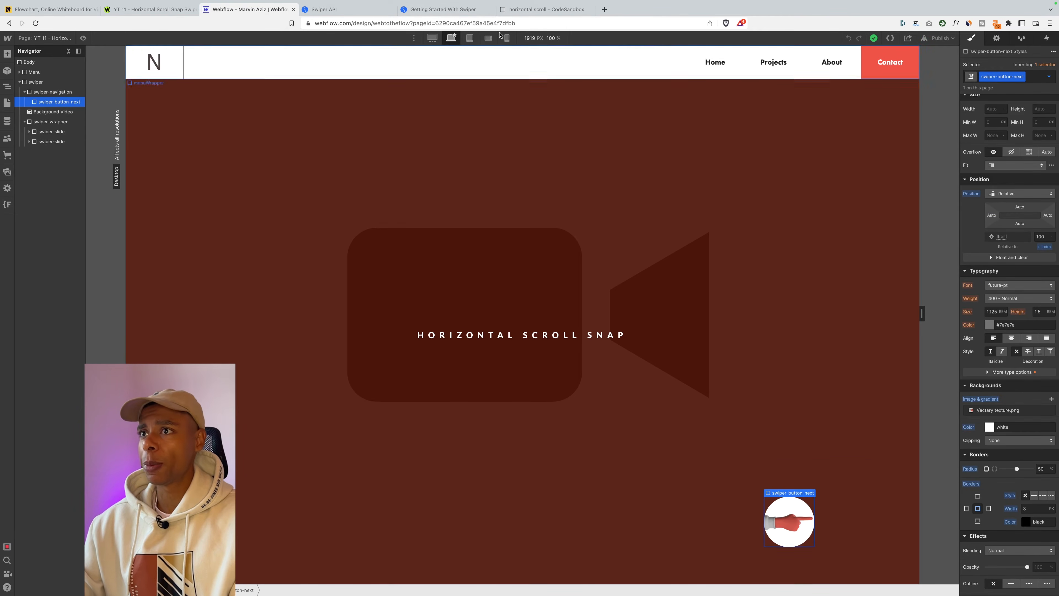
Find the swiper-button-next line in the Swiper API's full HTML layout to compare its class name, and return to Webflow.
left_click(325, 9)
left_click(470, 344)
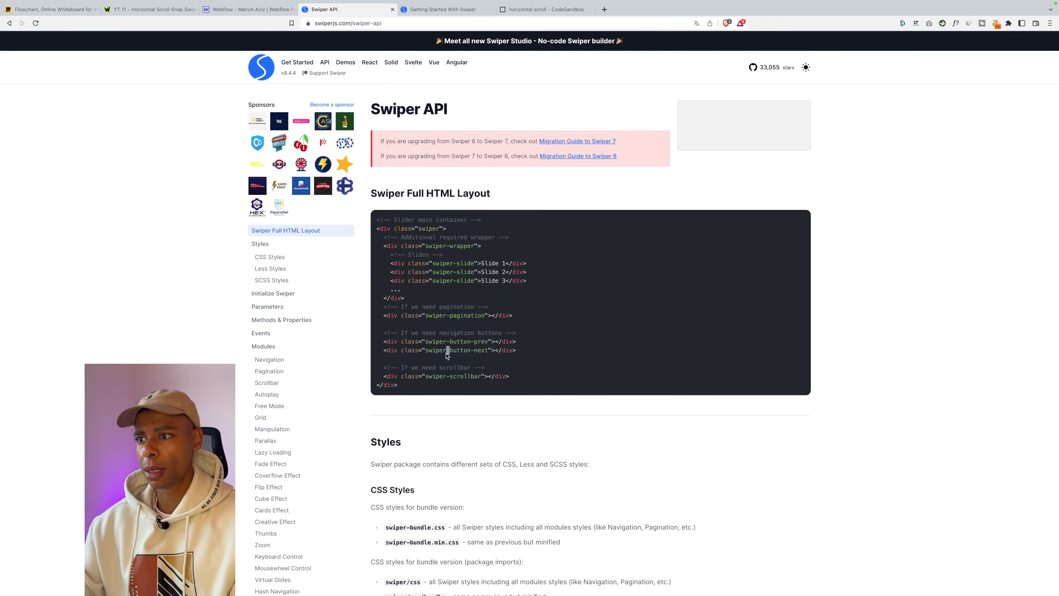
triple_click(447, 352)
left_click(214, 5)
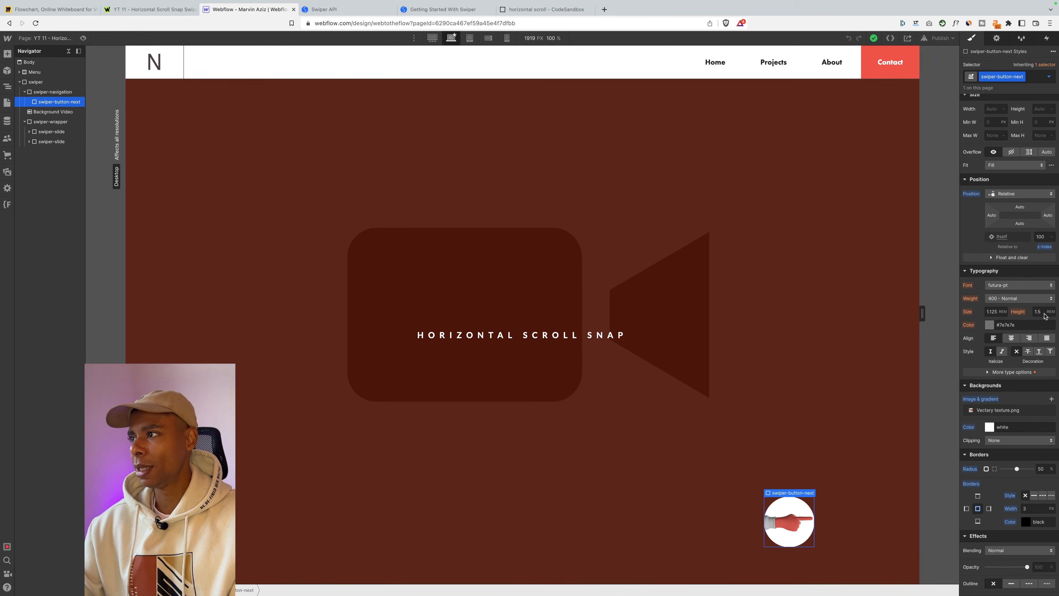
Compare the None and Hover state styles of swiper-button-next, ending on the None state.
left_click(1050, 79)
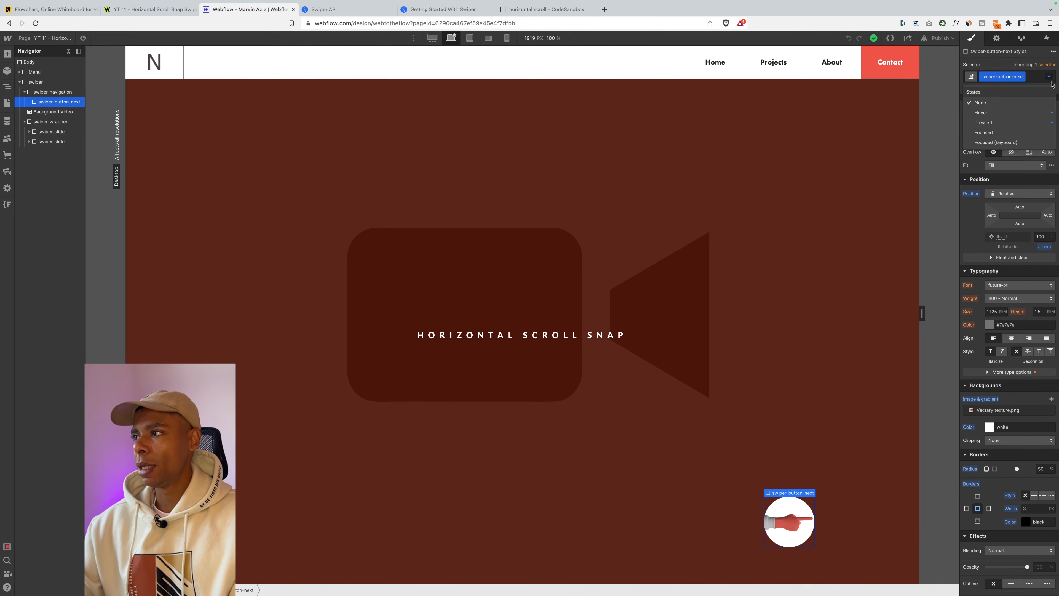
left_click(998, 114)
left_click(1050, 76)
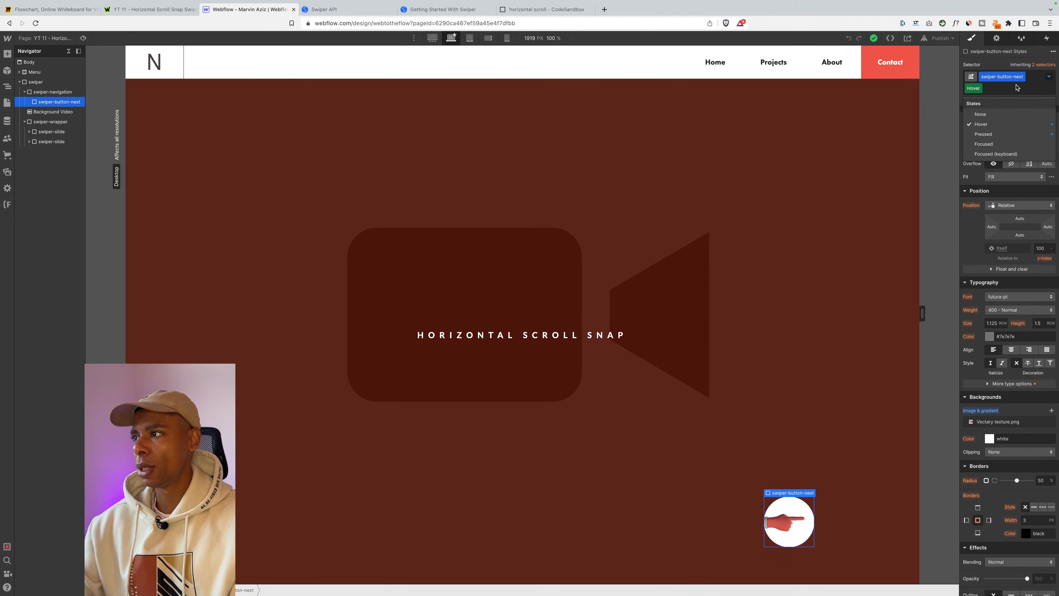
left_click(989, 111)
left_click(1049, 78)
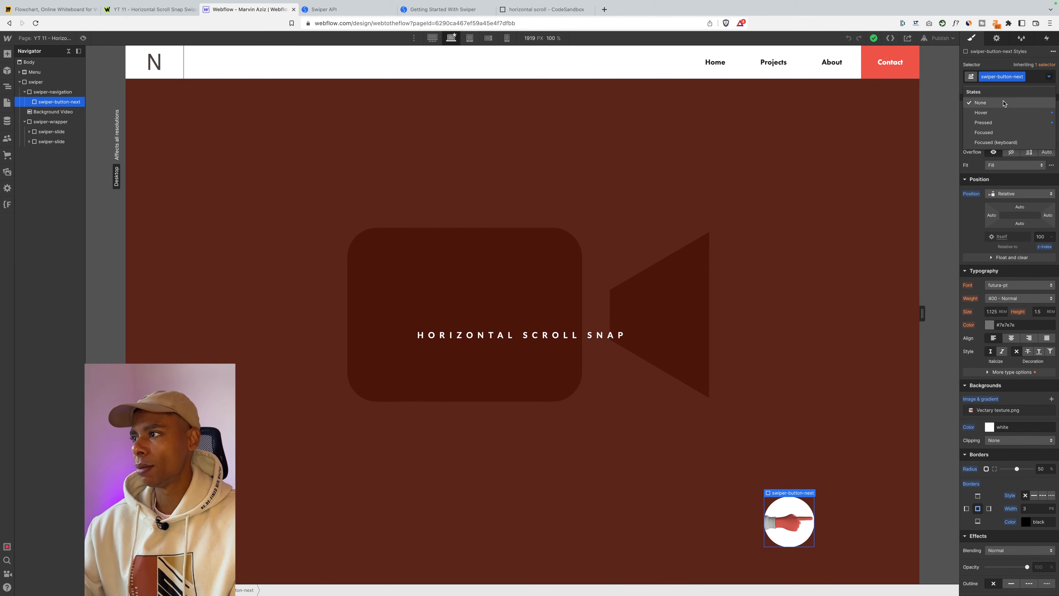
left_click(986, 112)
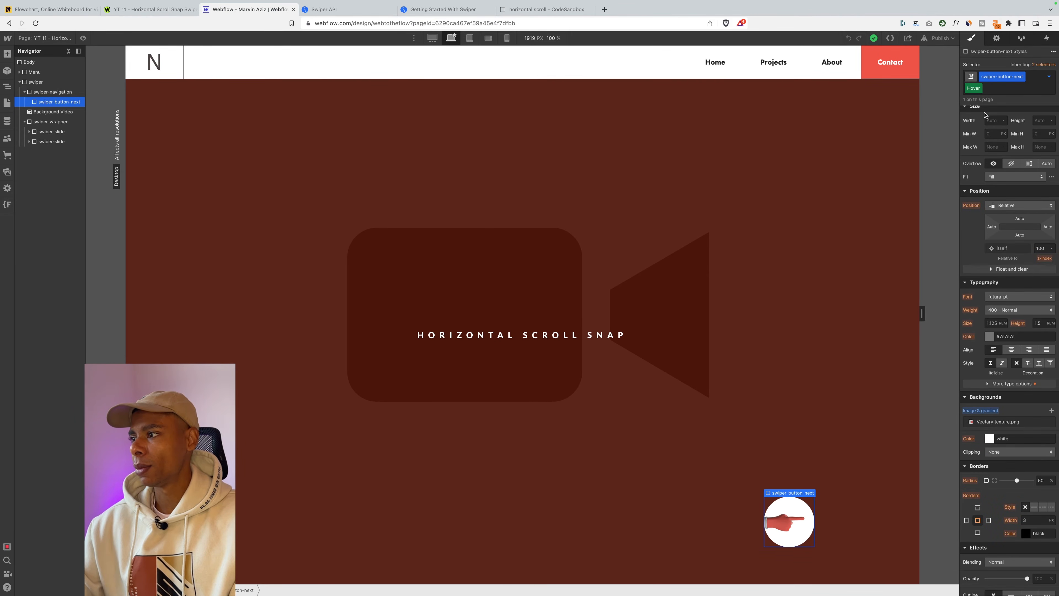
scroll(1004, 209, "up", 4)
left_click(1049, 76)
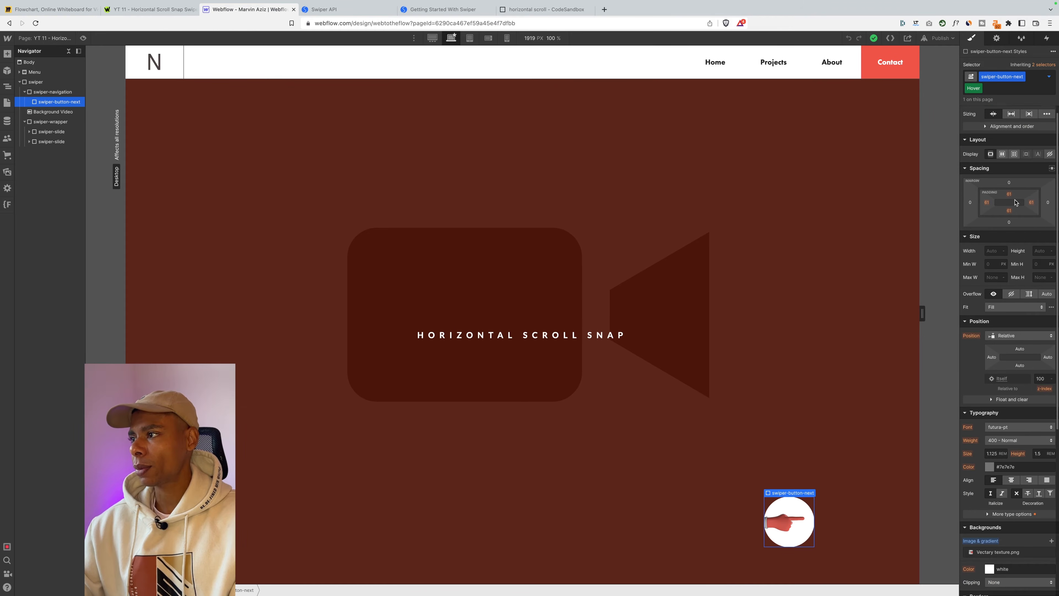
left_click(980, 114)
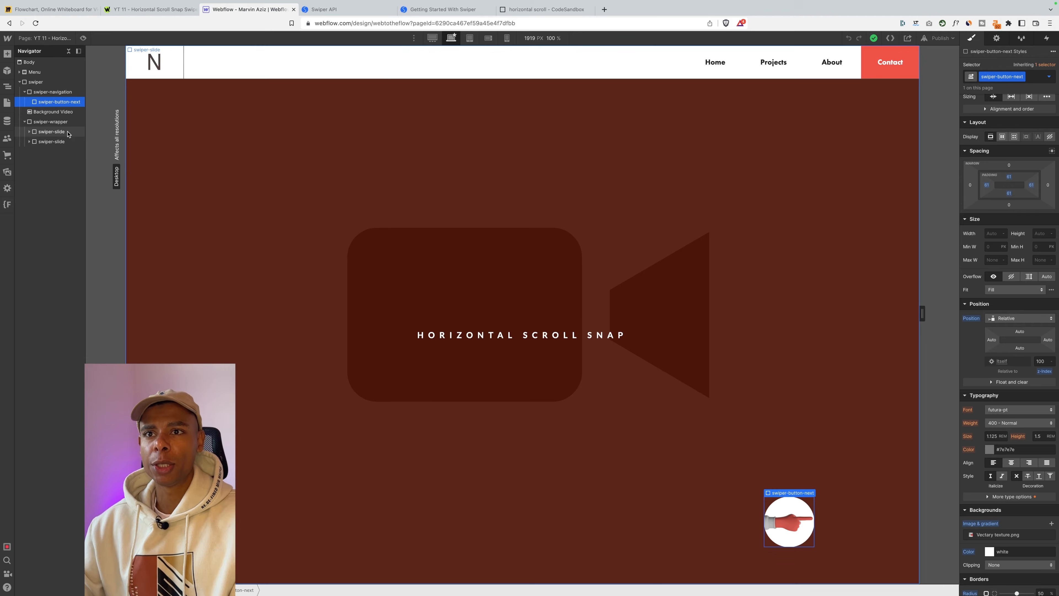
Inspect the background colour and its alpha value on the first swiper-slide and on the second swiper-slide with the blue combo class.
left_click(44, 132)
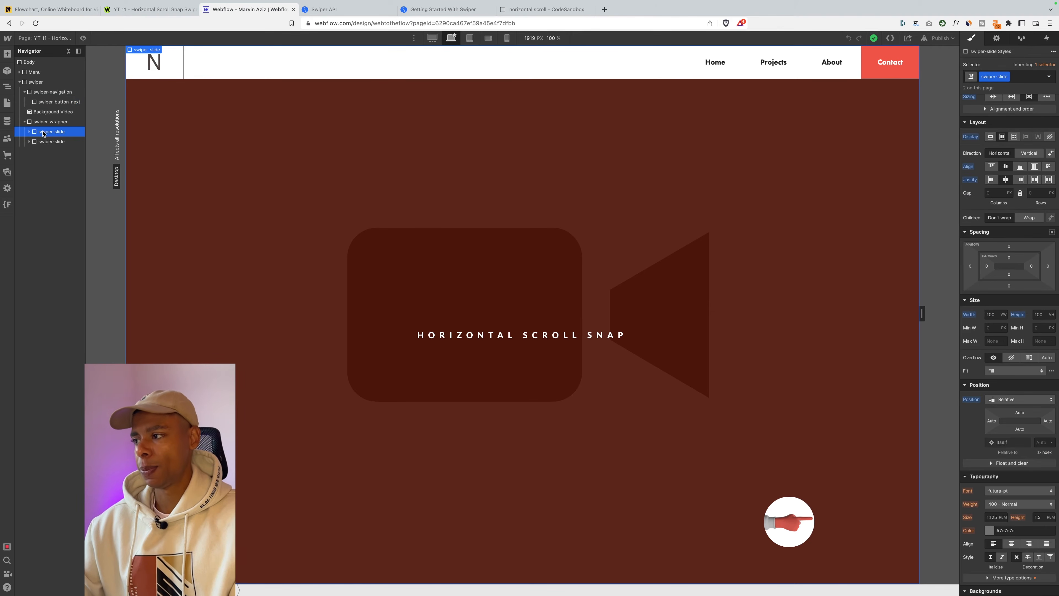
scroll(1015, 405, "down", 7)
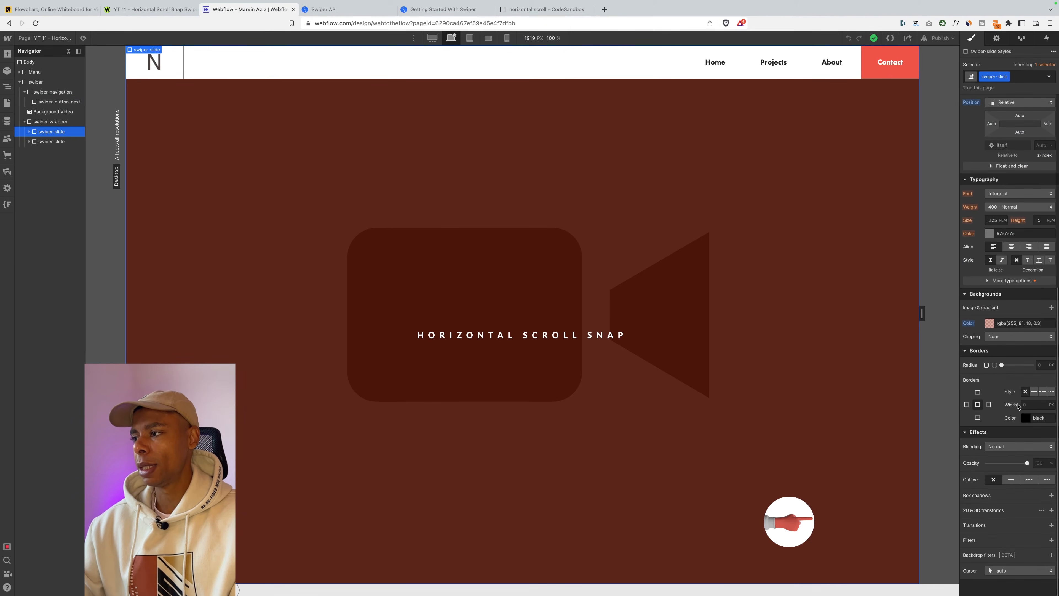
left_click(990, 324)
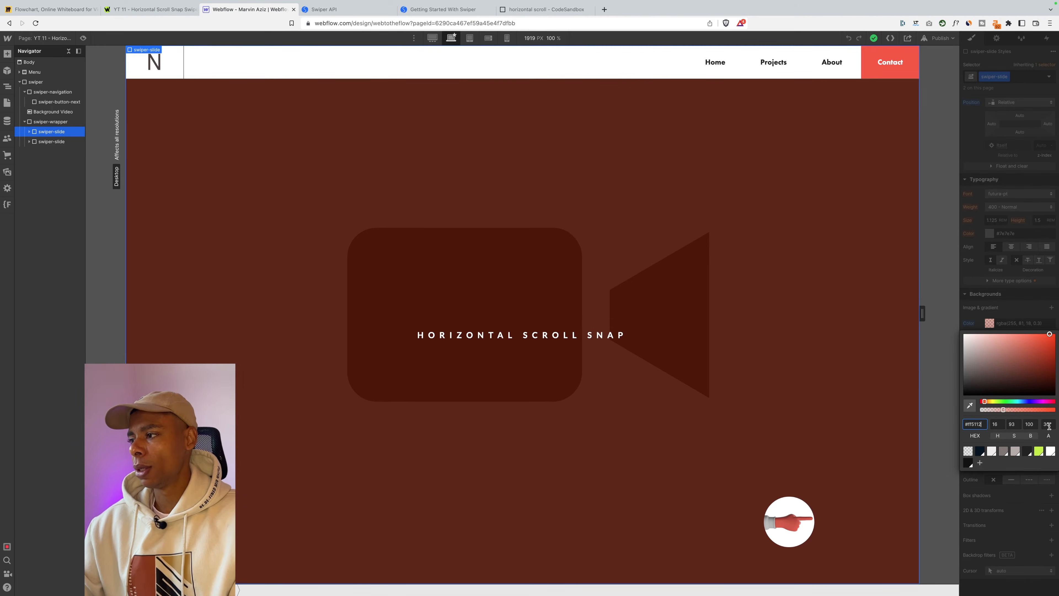
left_click(1007, 312)
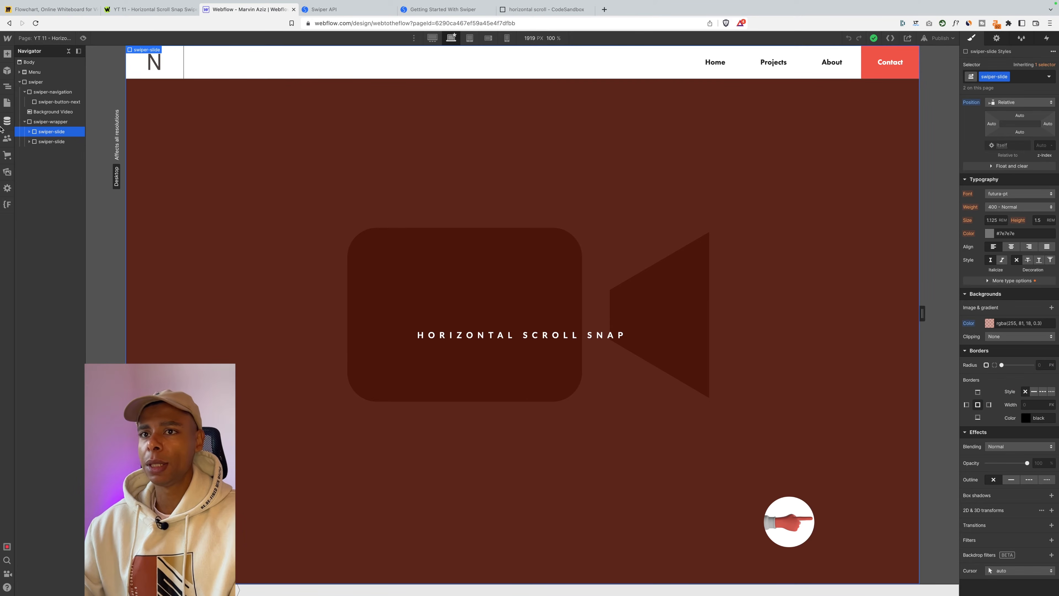
left_click(59, 143)
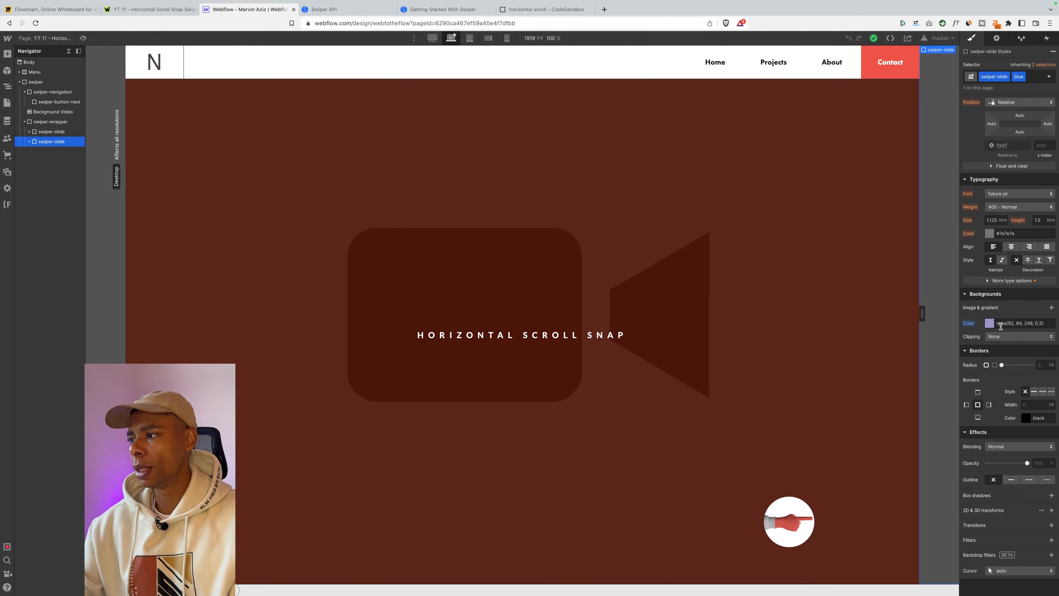
left_click(989, 324)
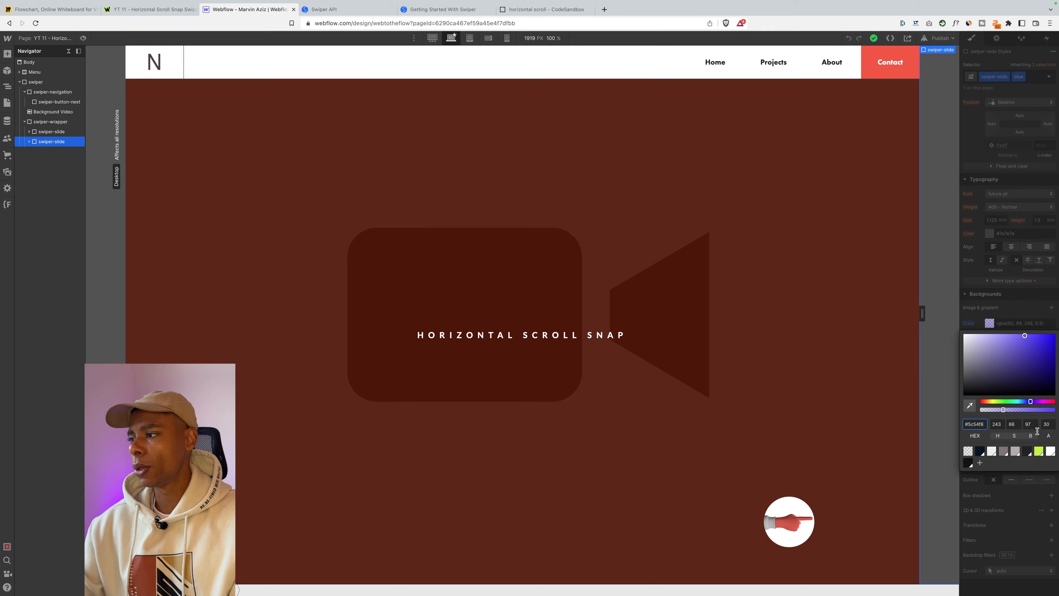
key("Escape")
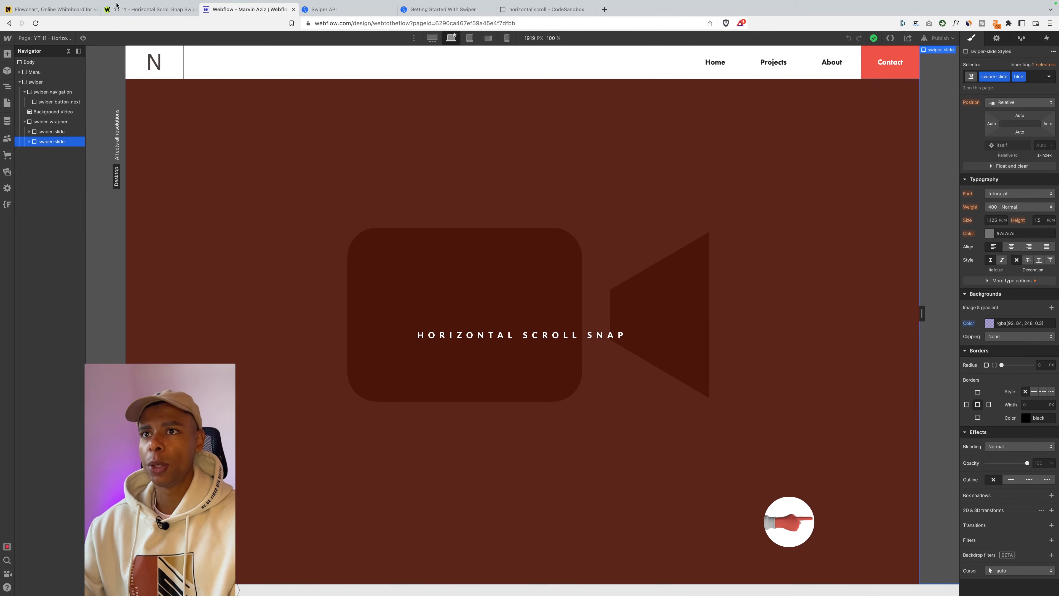
Advance the published slider three times to compare the background colours of both slides, and return to the Webflow Designer.
left_click(150, 9)
left_click(994, 556)
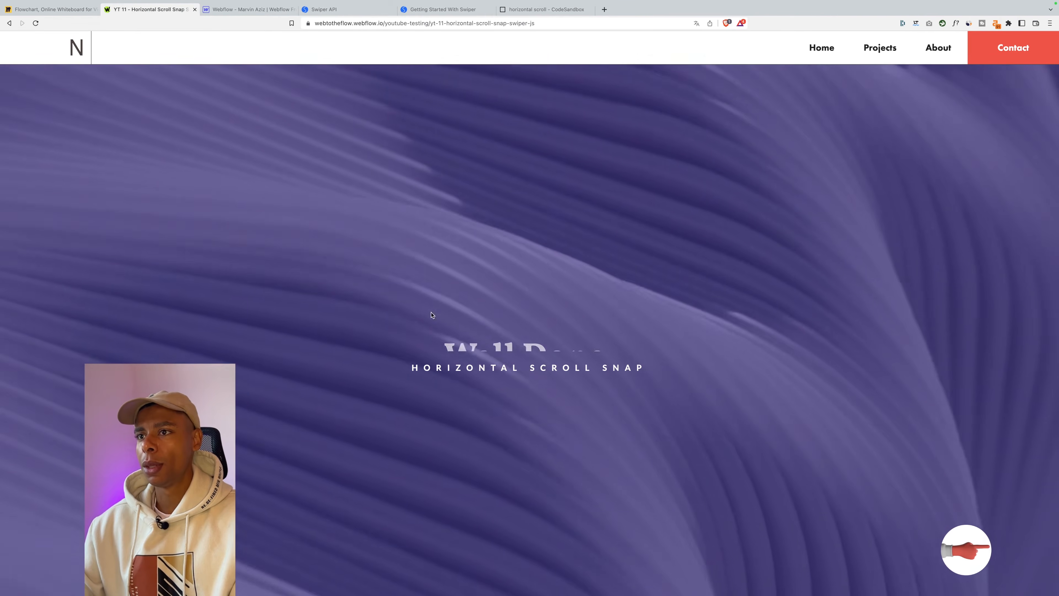
left_click(972, 557)
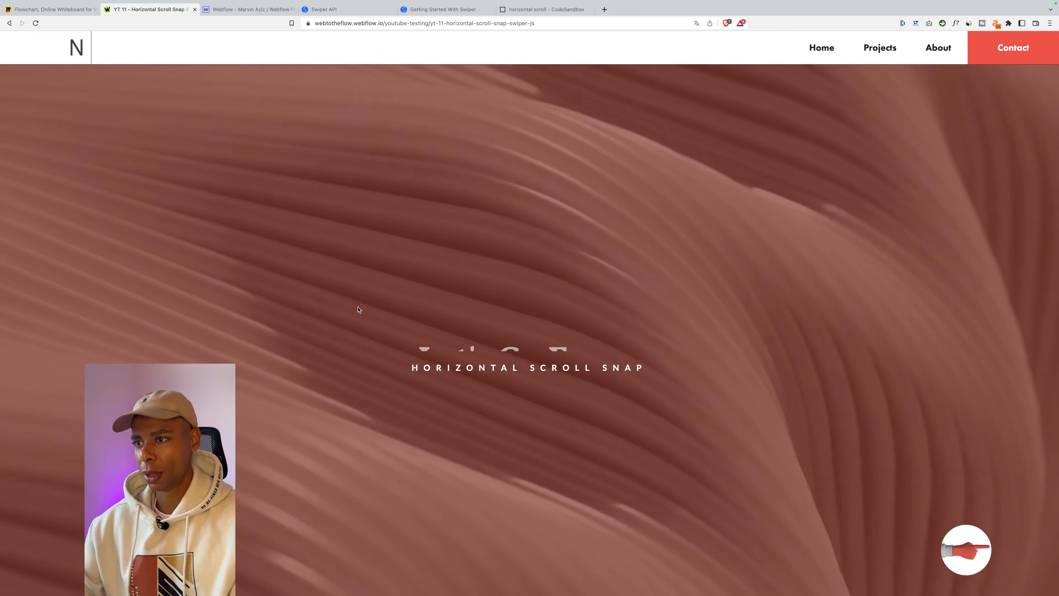
left_click(973, 560)
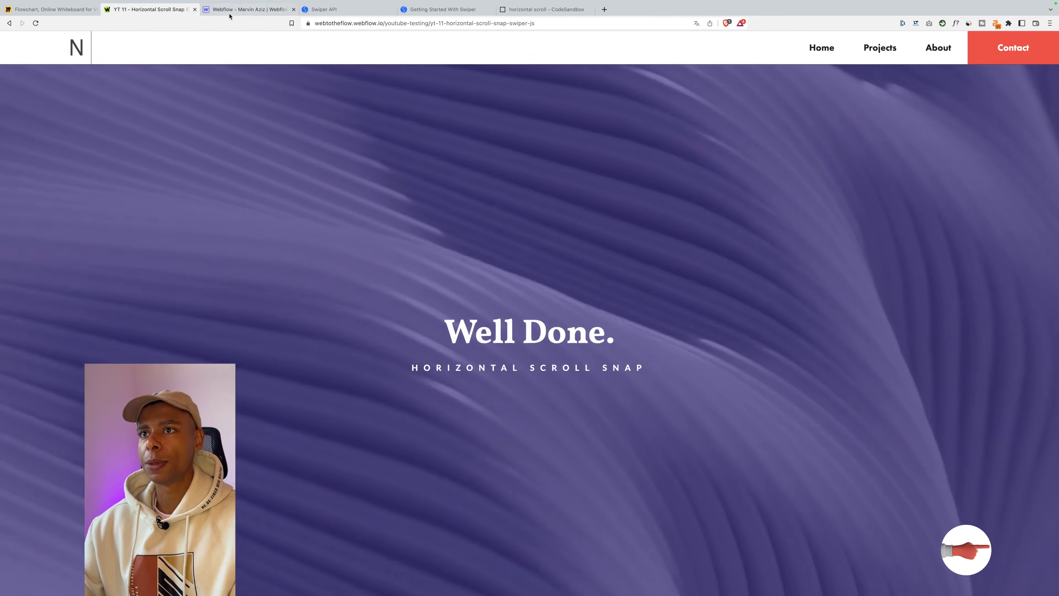
left_click(251, 9)
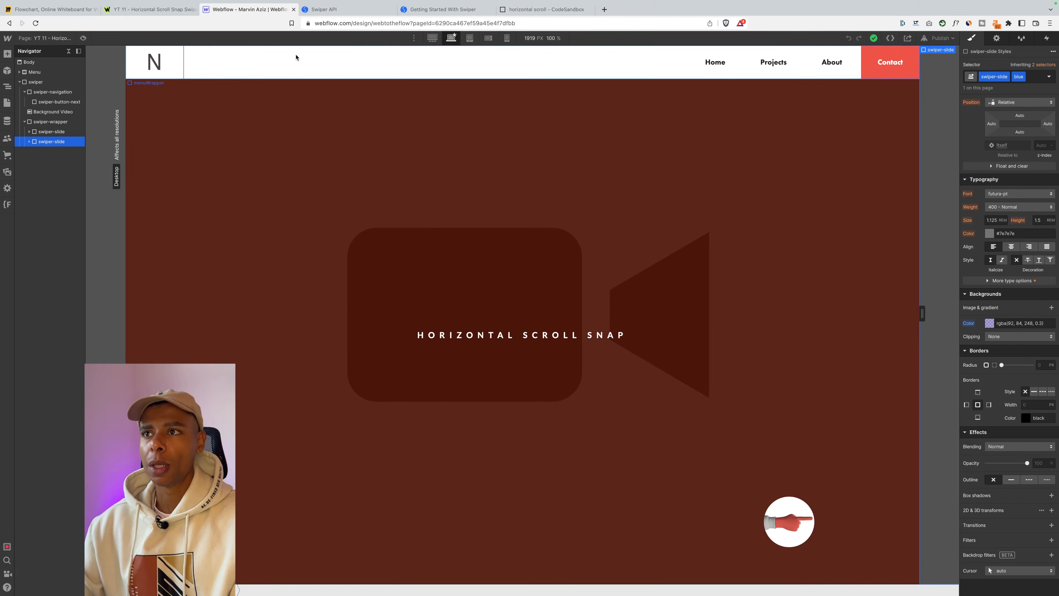
Open the settings of the YT 11 - Horizontal Scroll Snap page and examine its custom code before the closing body tag.
left_click(6, 103)
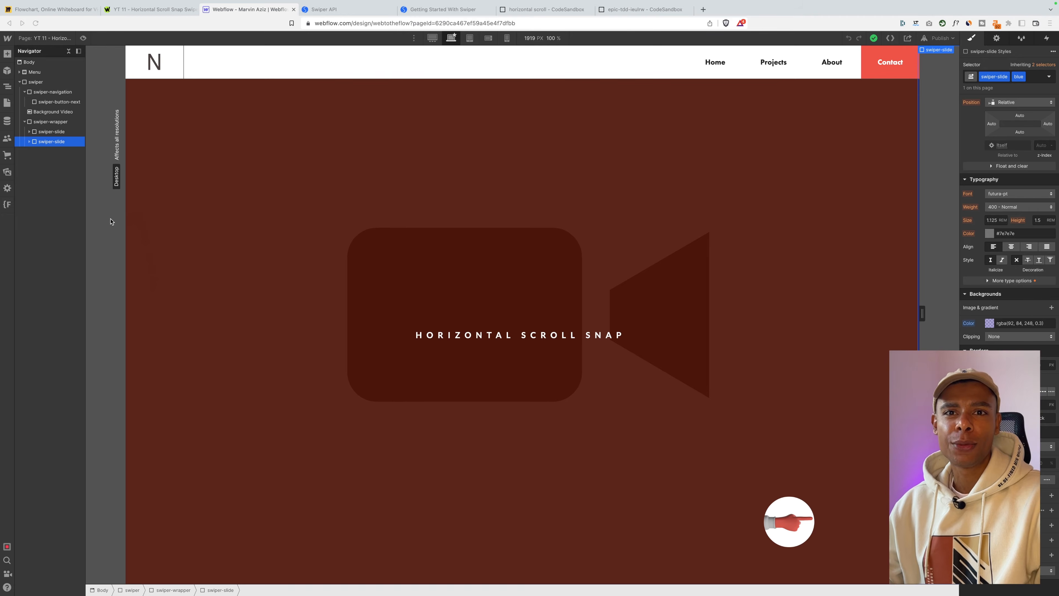
left_click(9, 103)
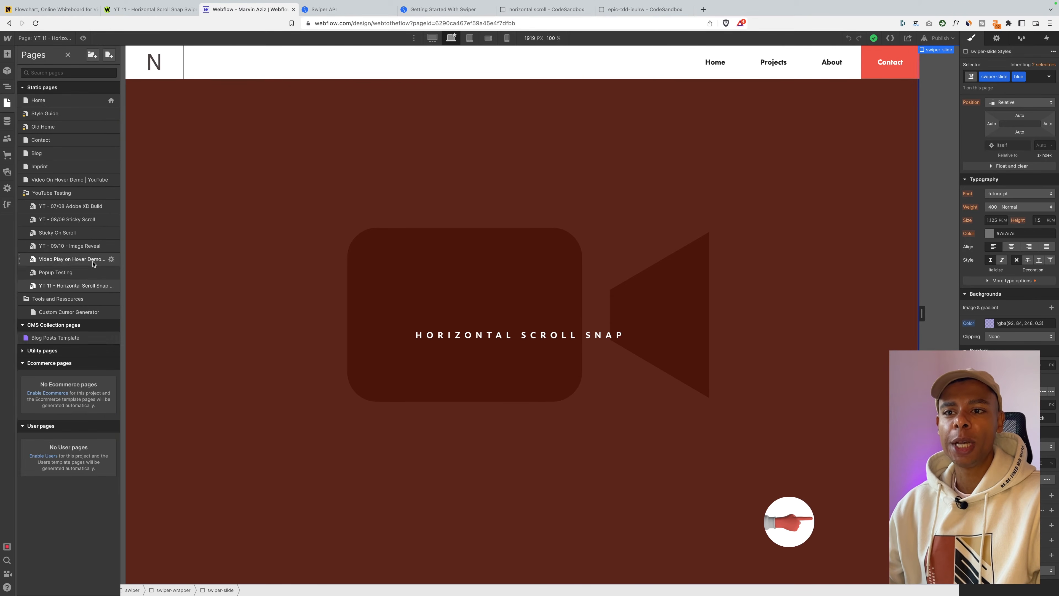
left_click(111, 285)
scroll(243, 372, "down", 10)
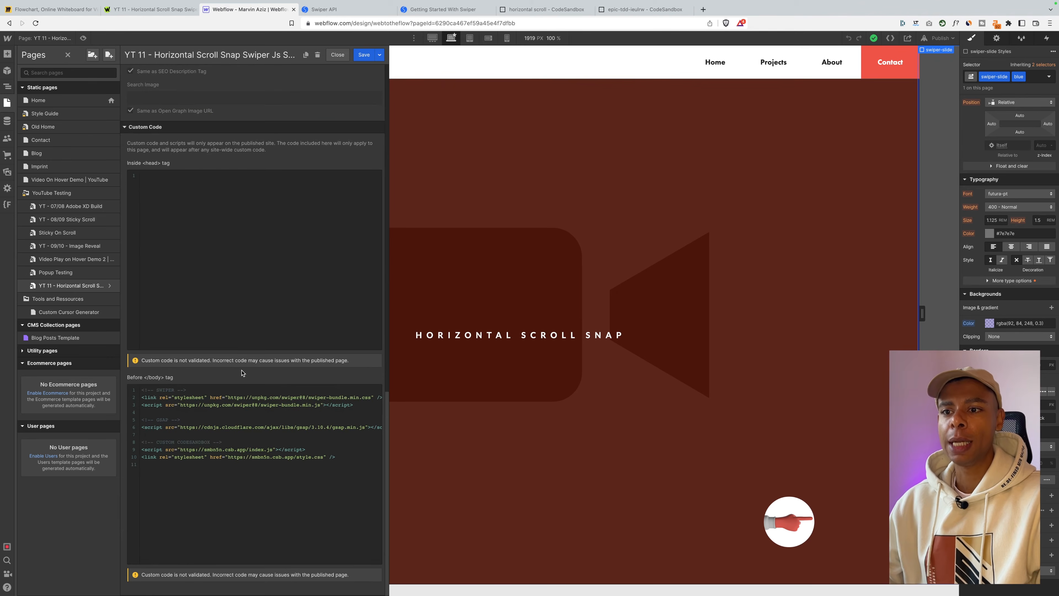
Save the page settings with the custom code and open the site's publish options.
left_click(177, 480)
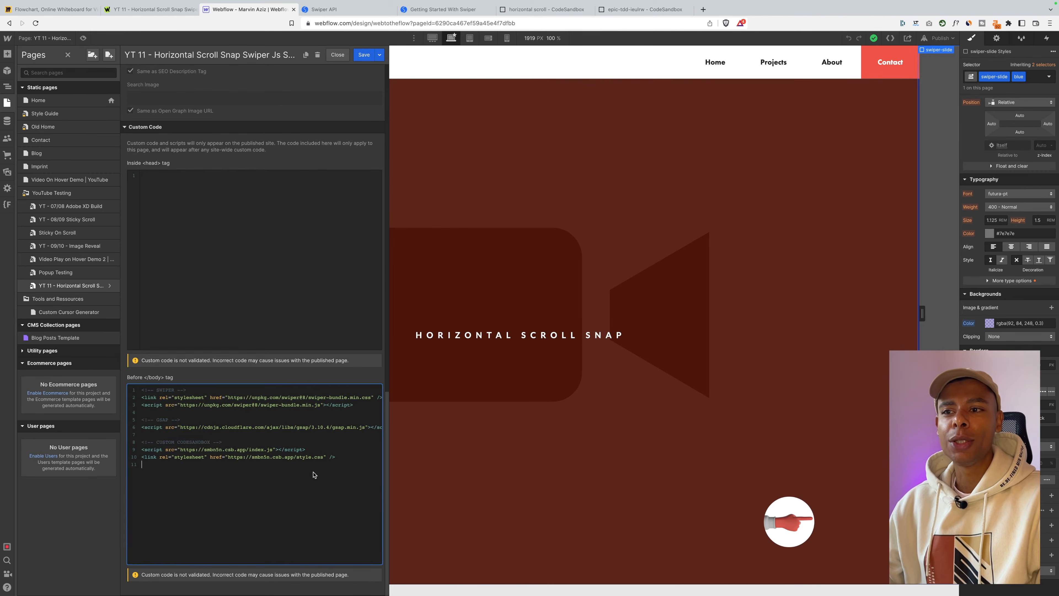
left_click_drag(309, 449, 132, 268)
left_click(149, 211)
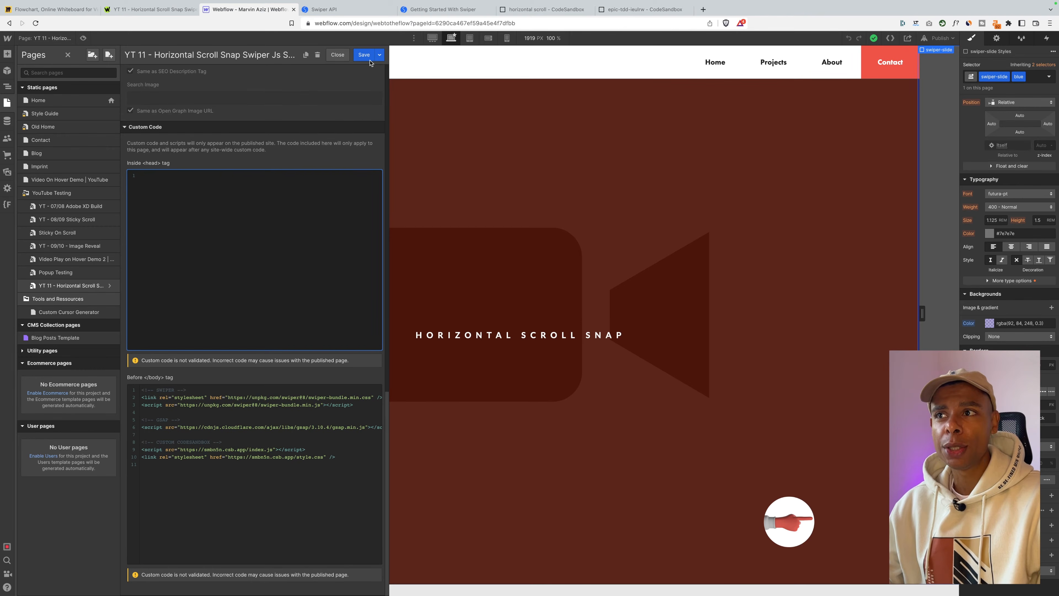
left_click(362, 56)
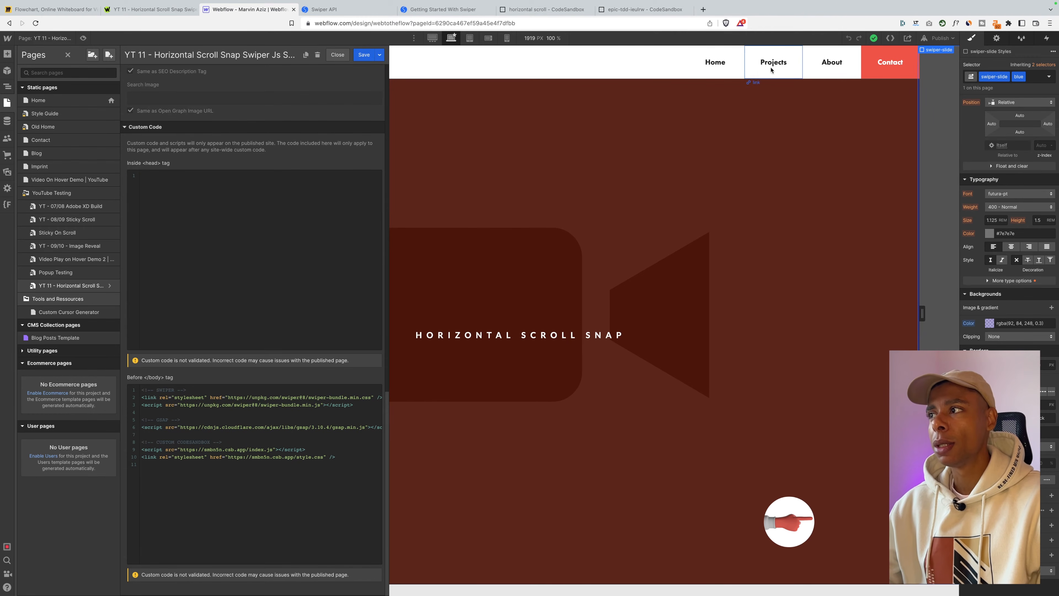
left_click(952, 39)
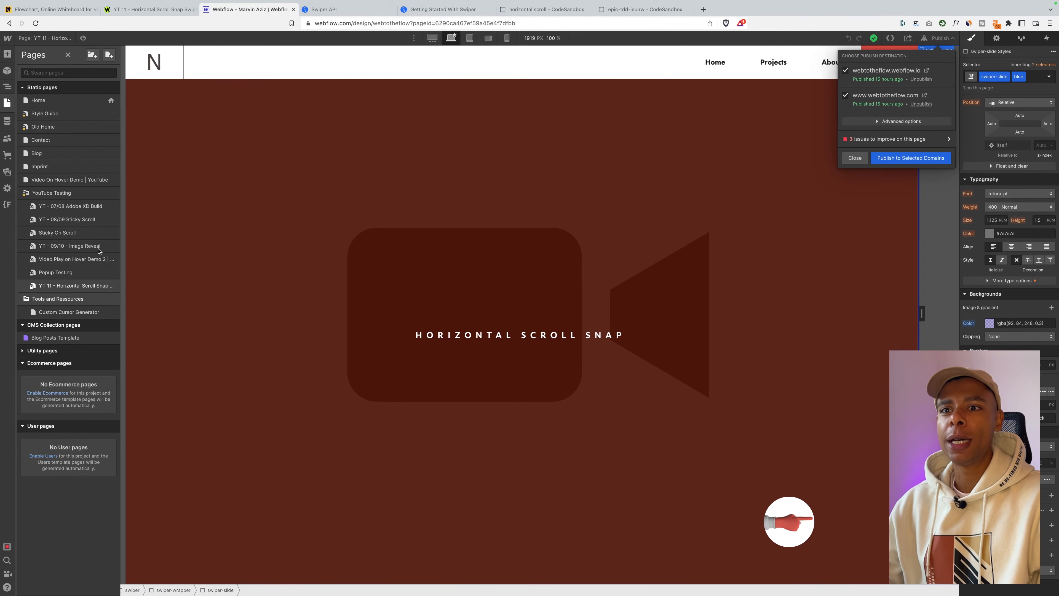
Reopen the settings of the YT 11 - Horizontal Scroll Snap page and highlight the custom CodeSandbox comment in the body code.
left_click(116, 288)
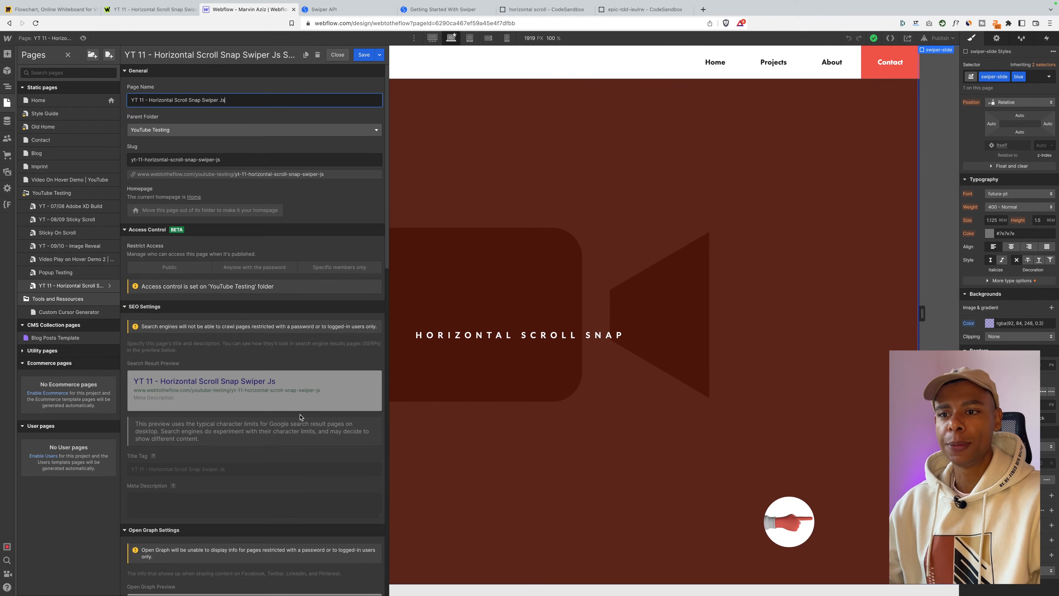
scroll(296, 418, "down", 15)
left_click_drag(337, 458, 210, 443)
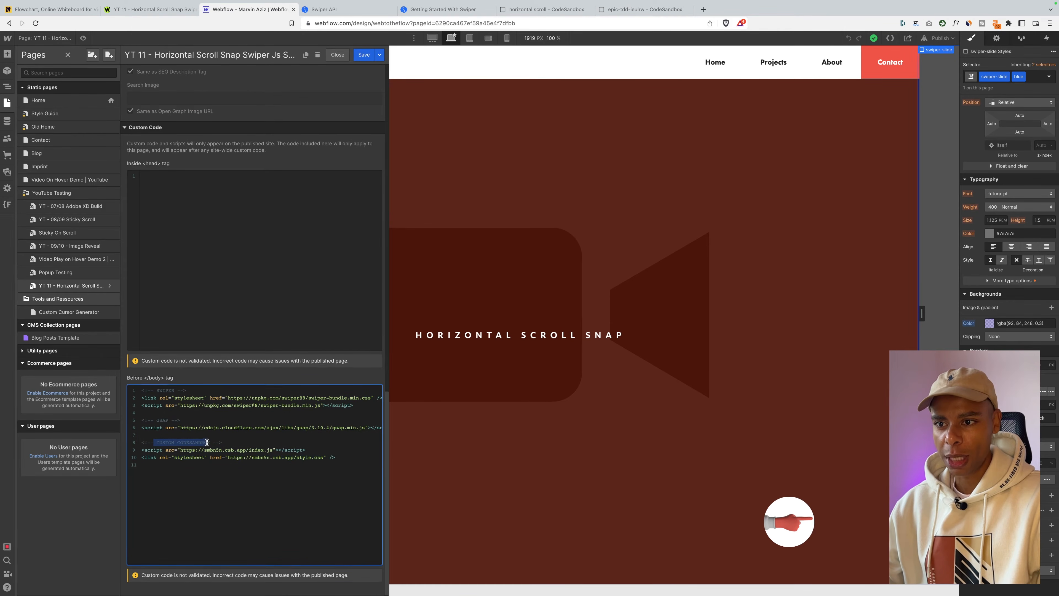
Switch to the horizontal scroll sandbox in CodeSandbox and examine the Swiper setup code in index.js.
left_click(544, 9)
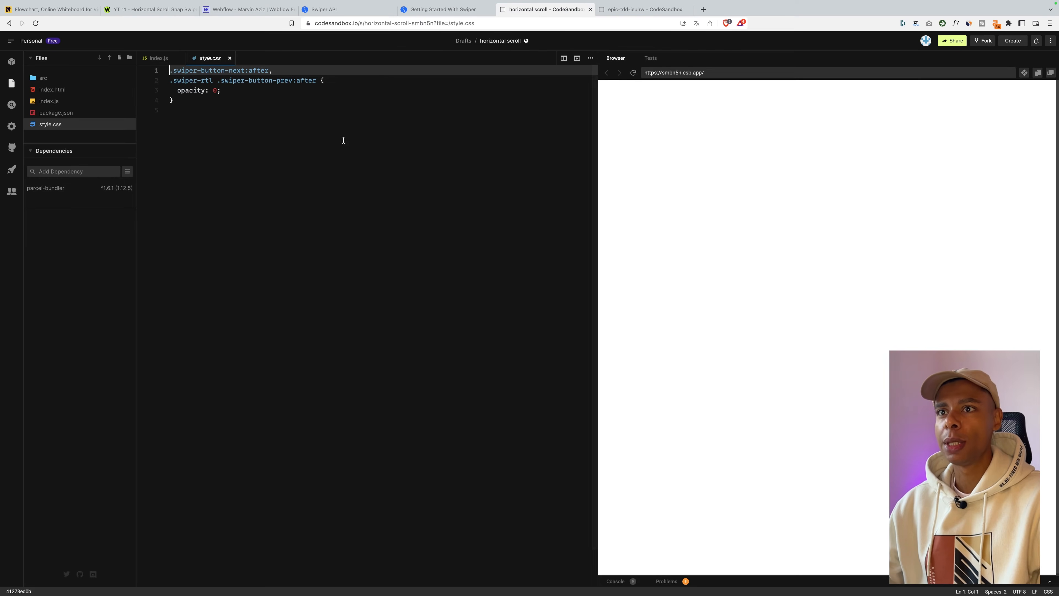
left_click(67, 90)
left_click(67, 101)
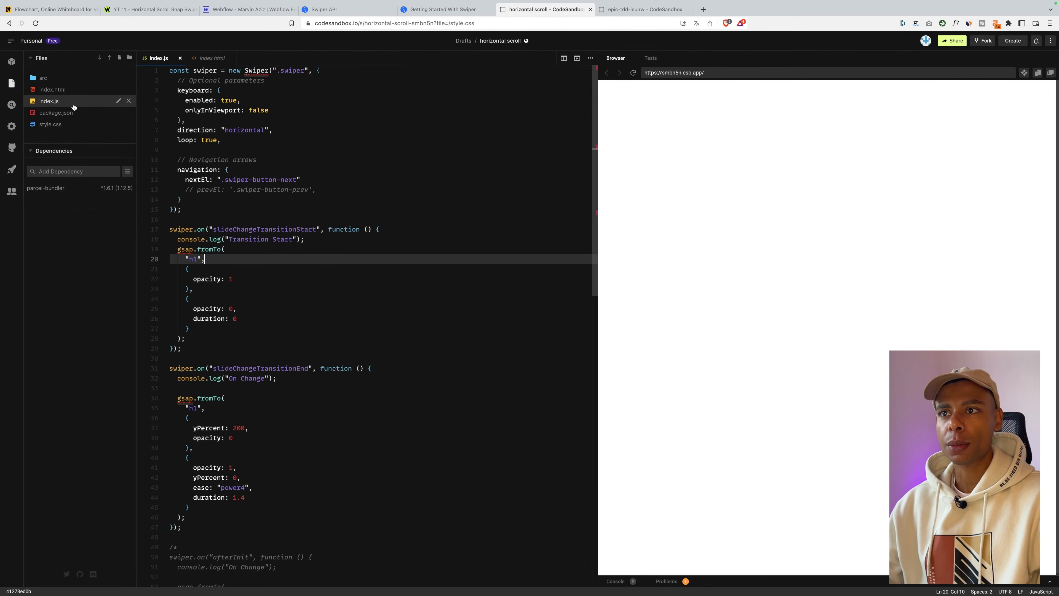
left_click(279, 111)
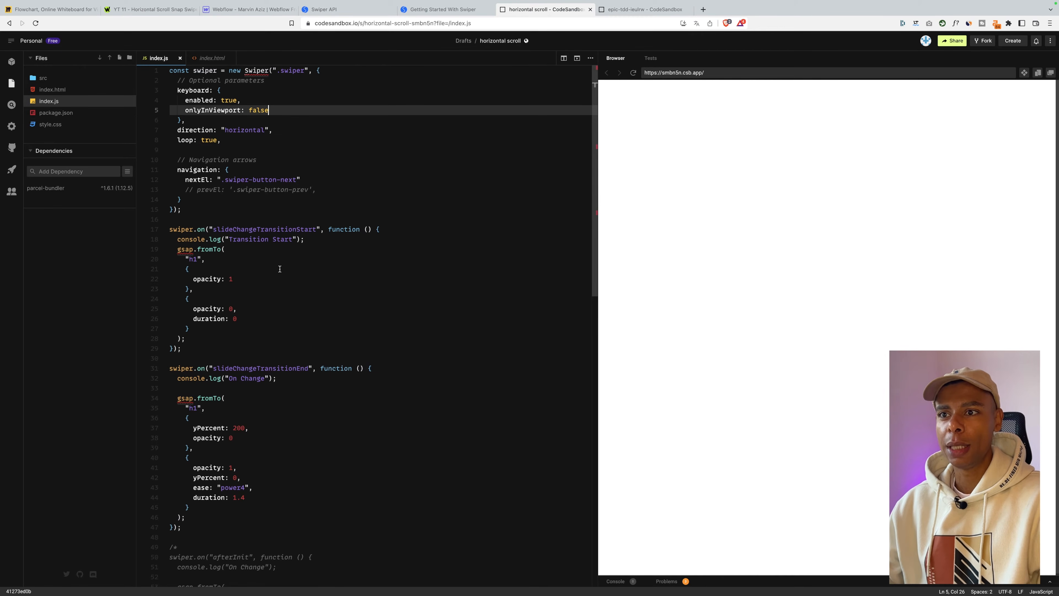
Reload the published slider page to view its opening slide, and return to the Webflow Designer.
left_click(167, 9)
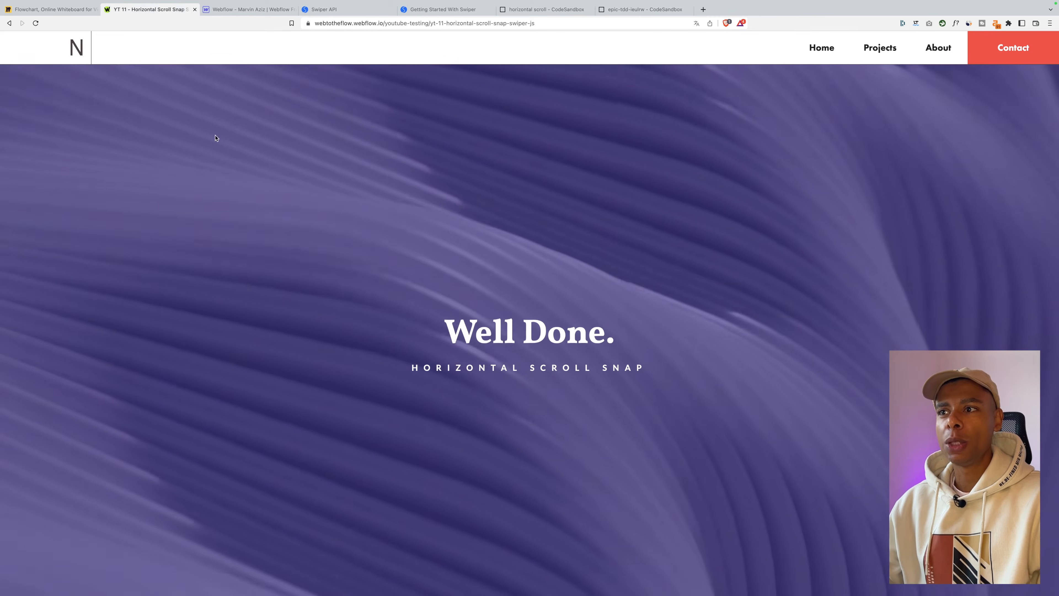
key("super+r")
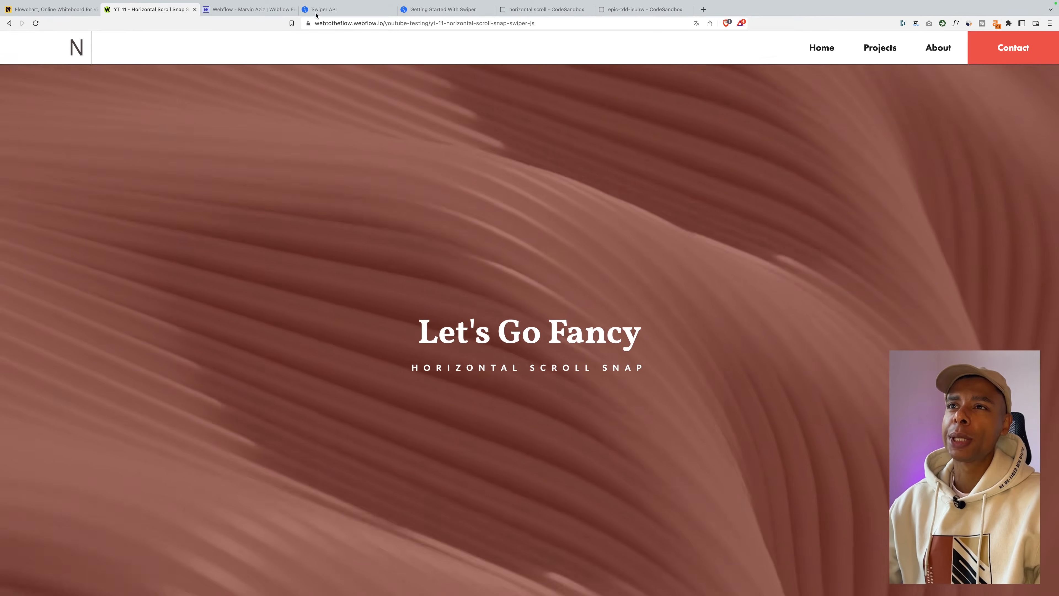
left_click(259, 11)
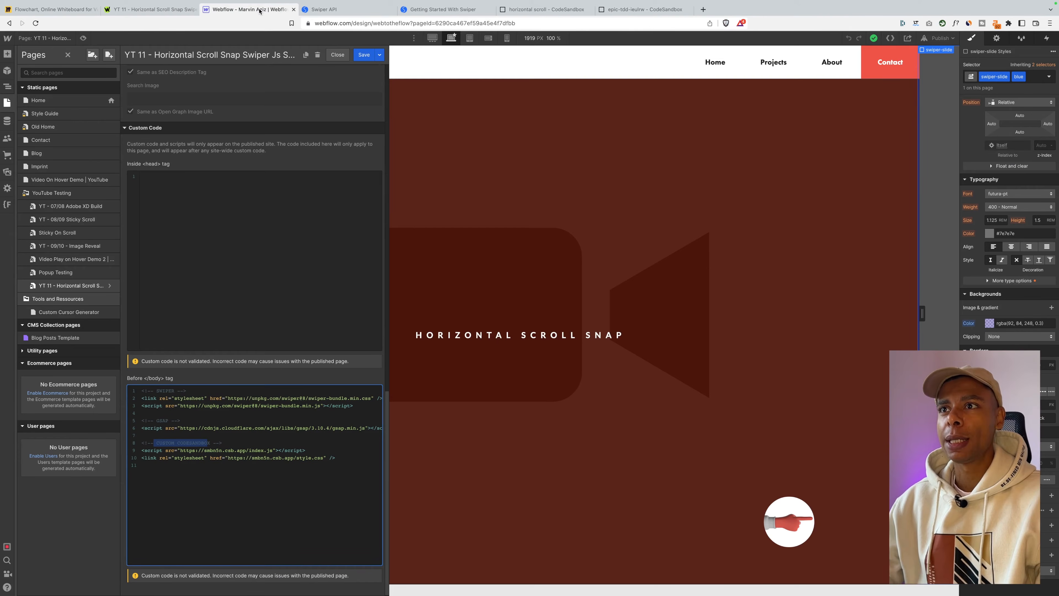
Highlight the index.js script line, the style.css link line and the whole custom CodeSandbox block in the body code.
left_click(286, 474)
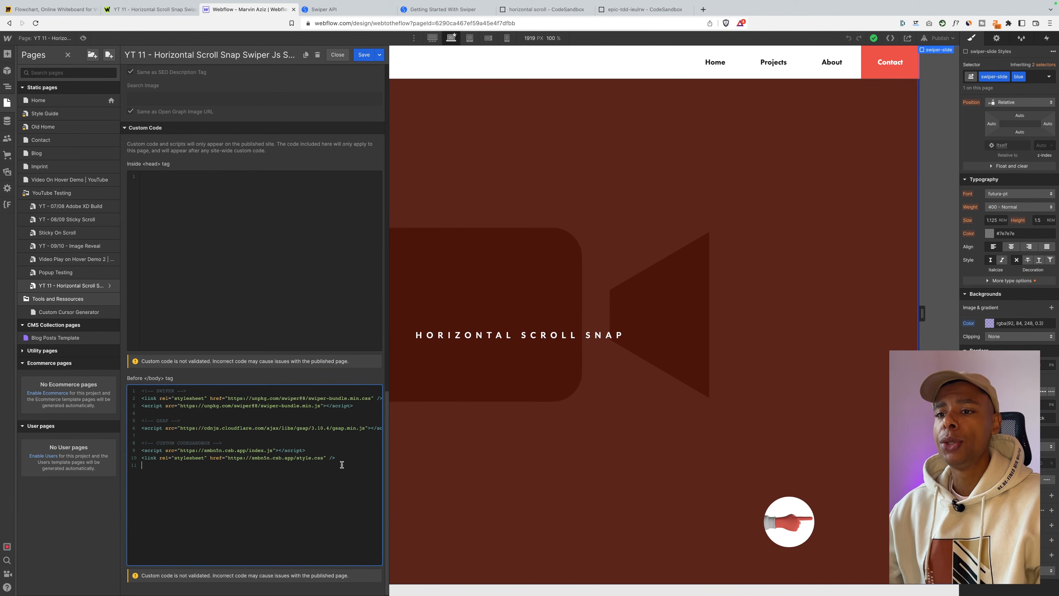
left_click_drag(143, 449, 331, 451)
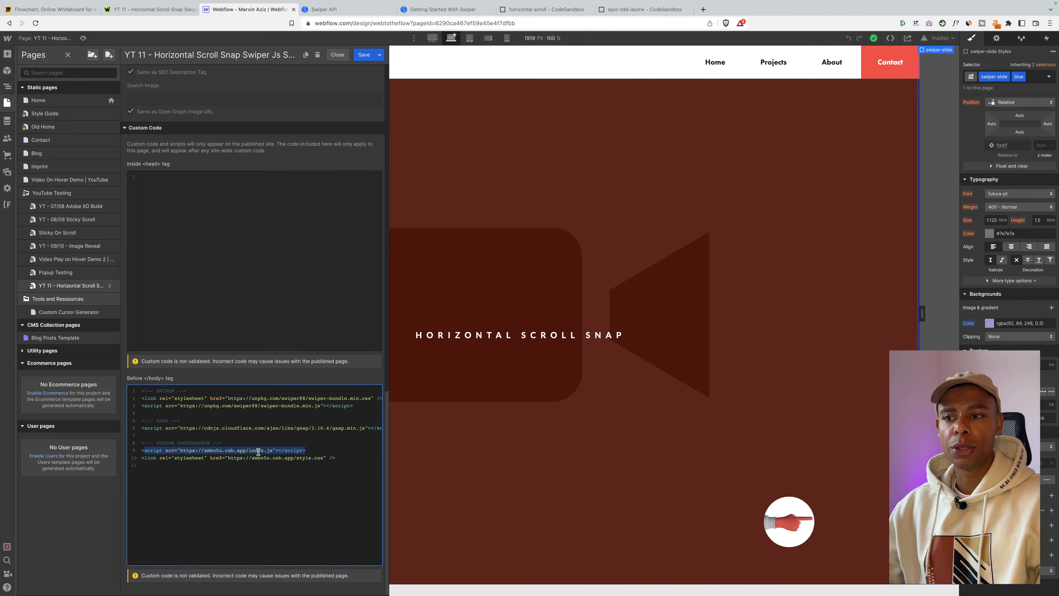
left_click_drag(144, 458, 255, 461)
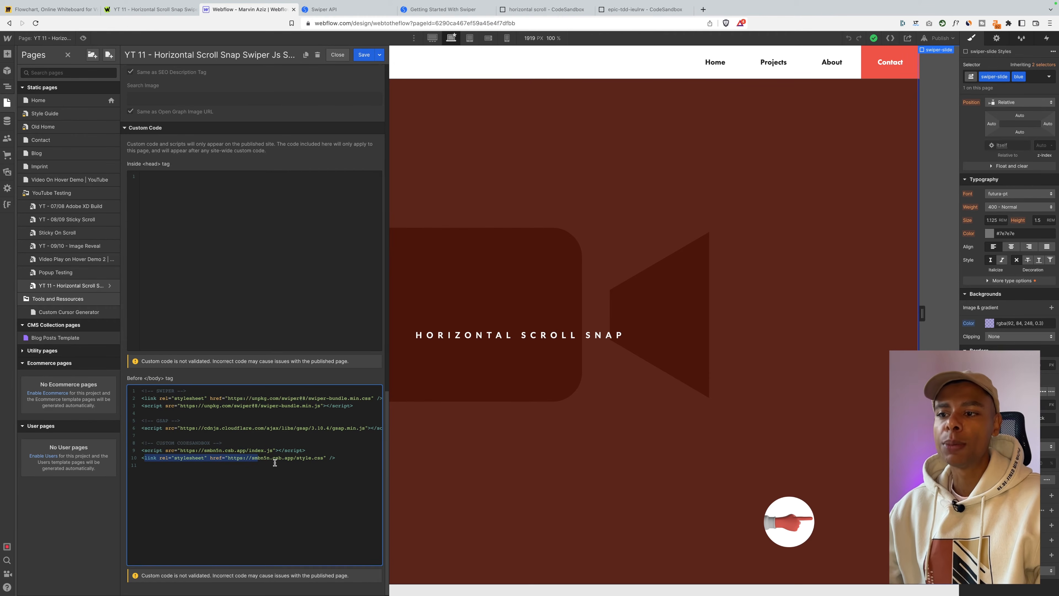
left_click_drag(340, 457, 124, 448)
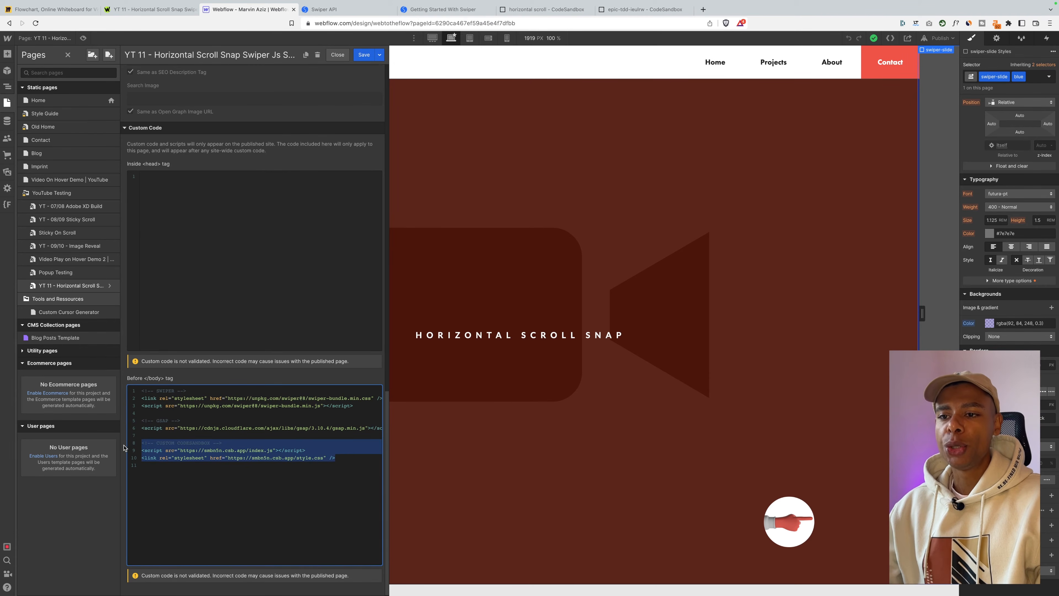
left_click(220, 494)
left_click_drag(346, 457, 136, 446)
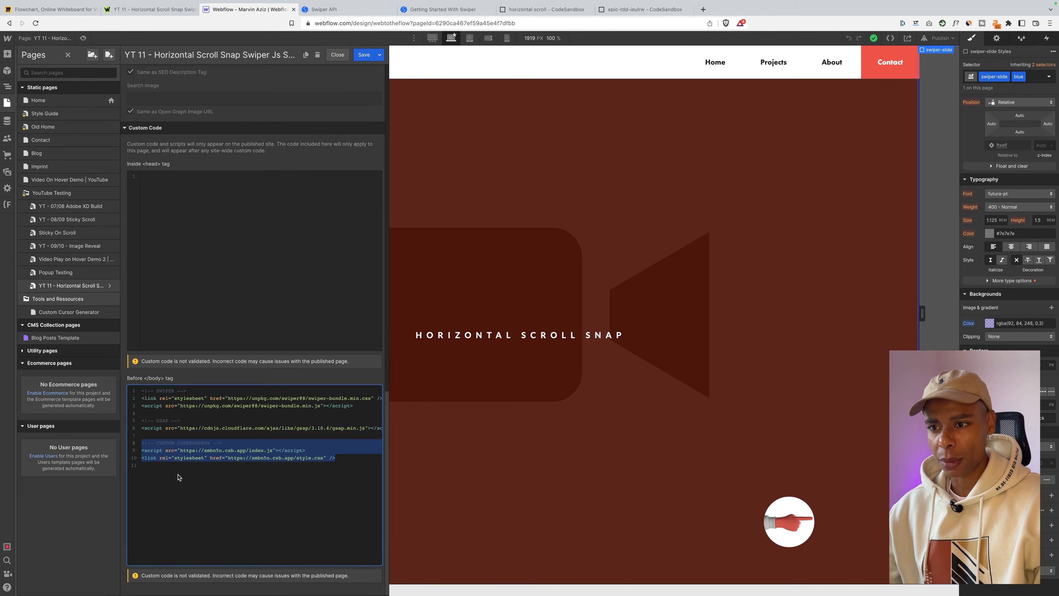
Highlight the sandbox base URL and the file names index.js and style.css in the two CodeSandbox lines.
left_click(240, 458)
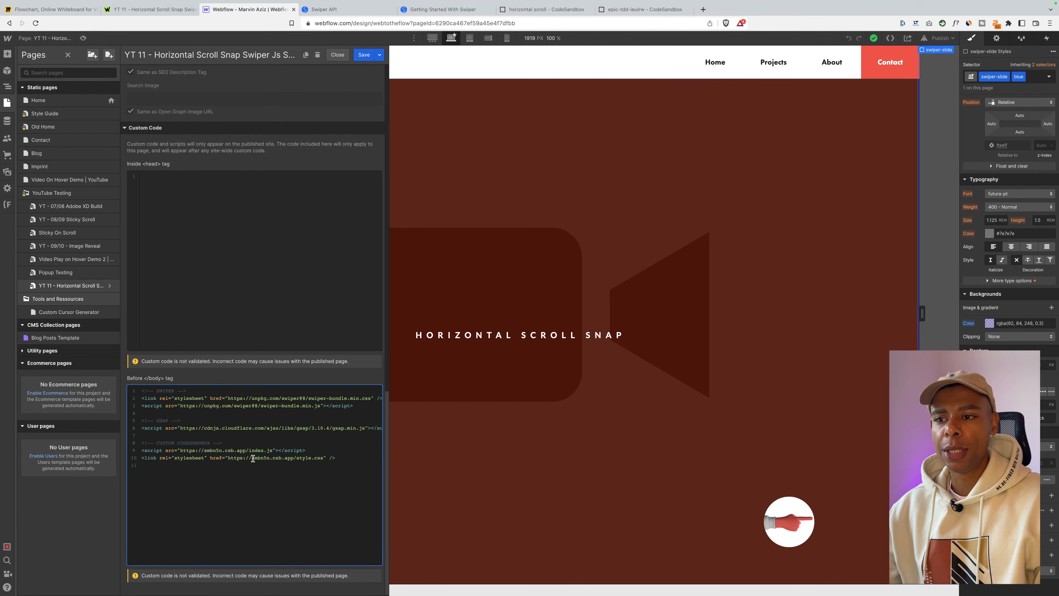
left_click_drag(181, 450, 251, 450)
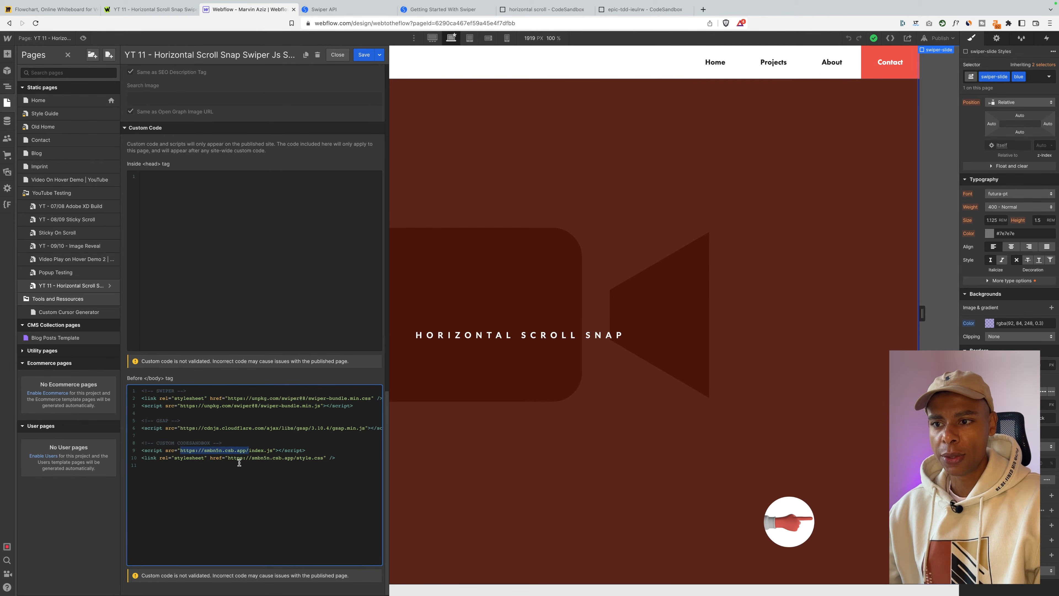
left_click_drag(228, 458, 269, 451)
left_click(241, 451)
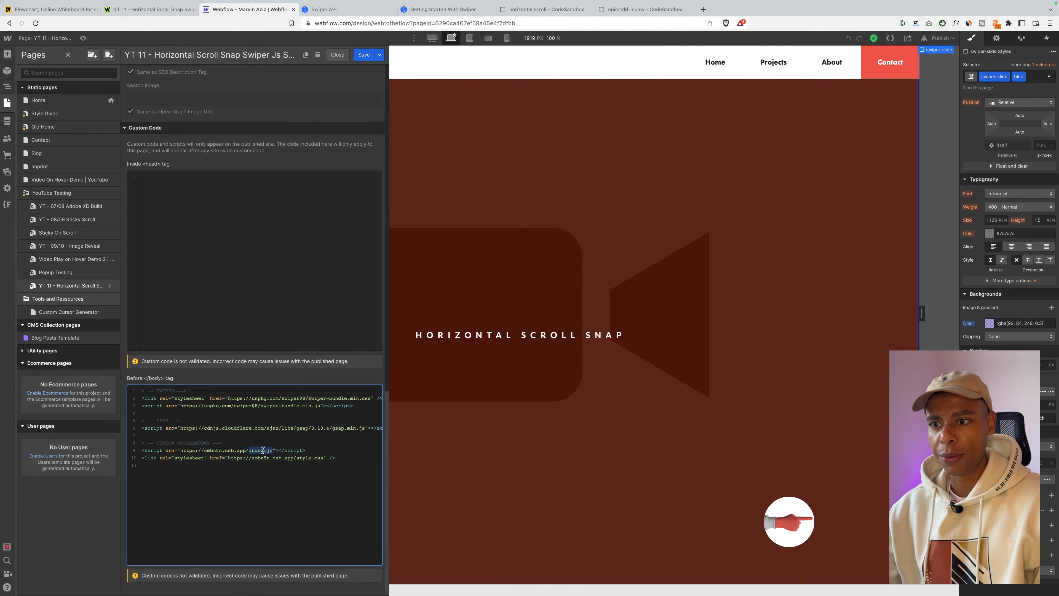
left_click_drag(296, 459, 322, 459)
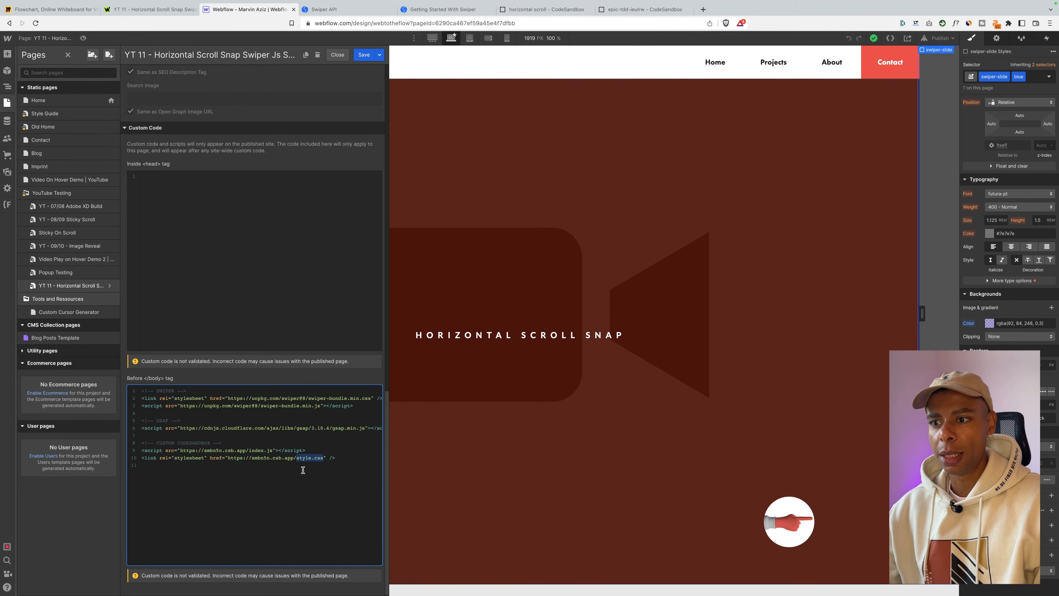
Switch to CodeSandbox and create a new sandbox from the Vanilla template, starting from the dashboard.
left_click(538, 15)
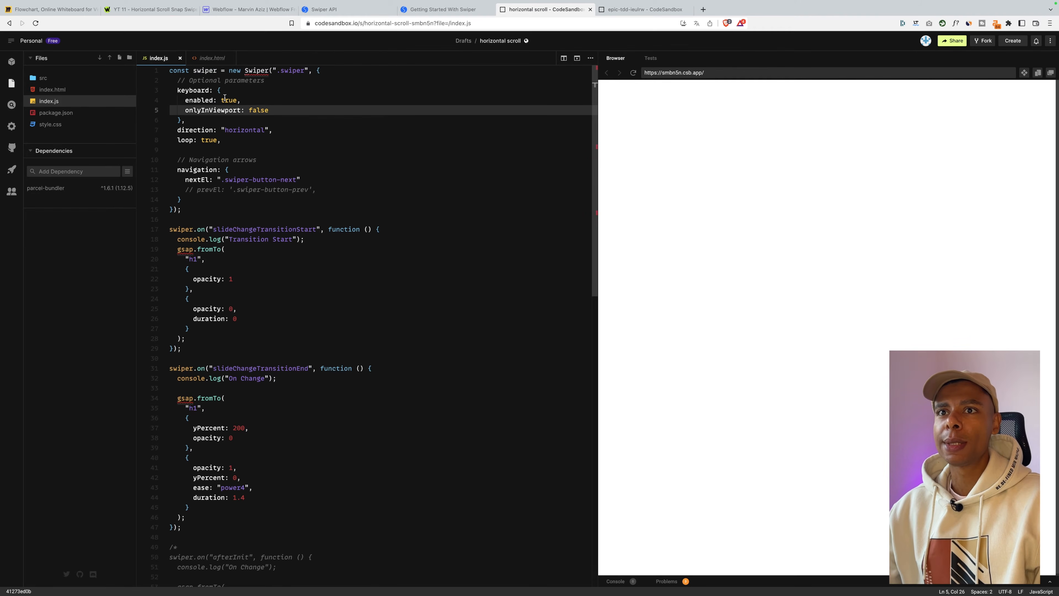
left_click(9, 41)
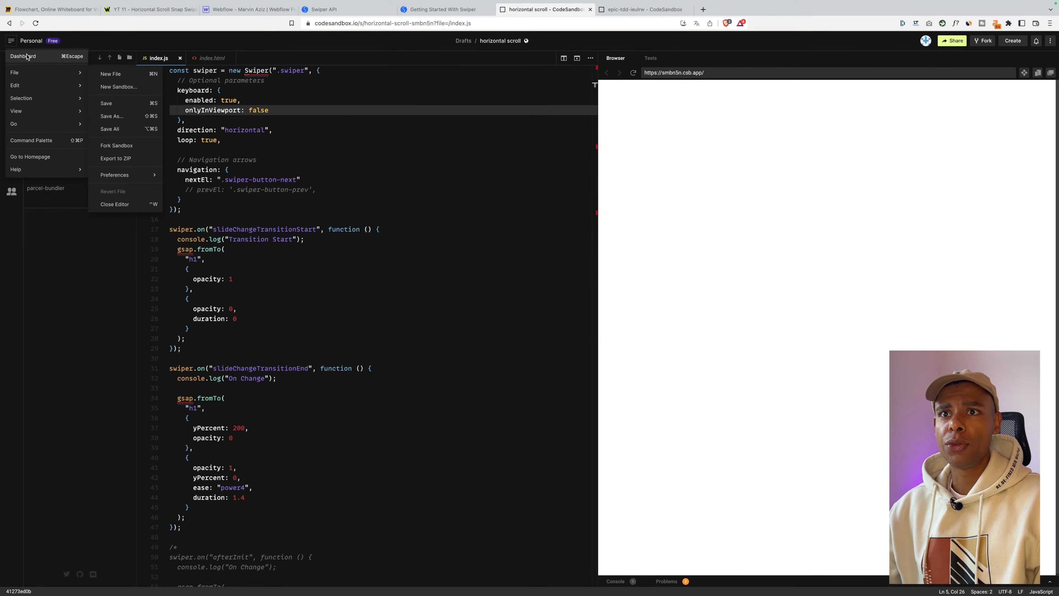
left_click(26, 57)
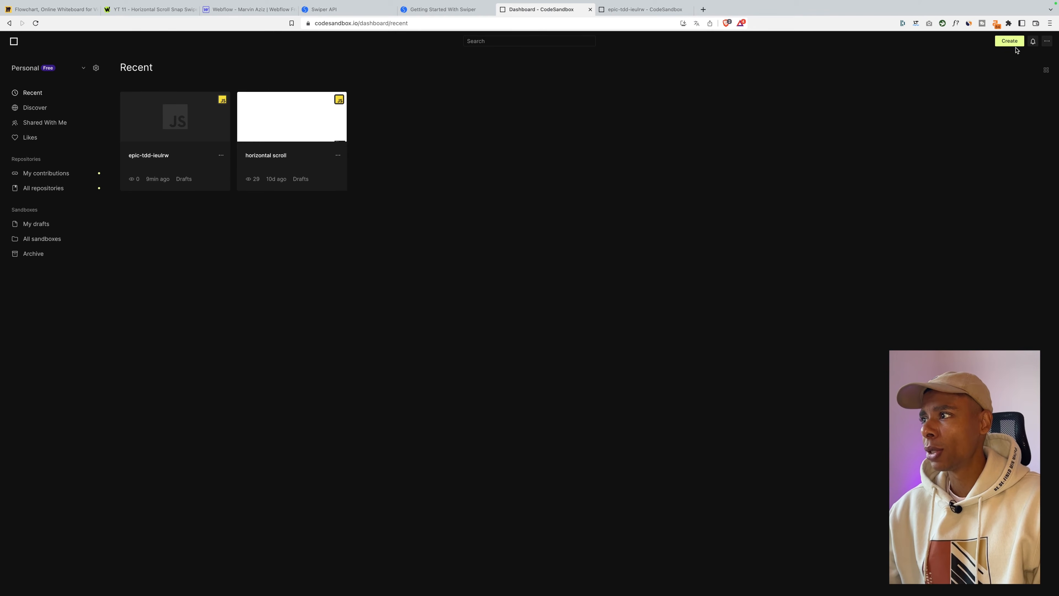
left_click(1007, 41)
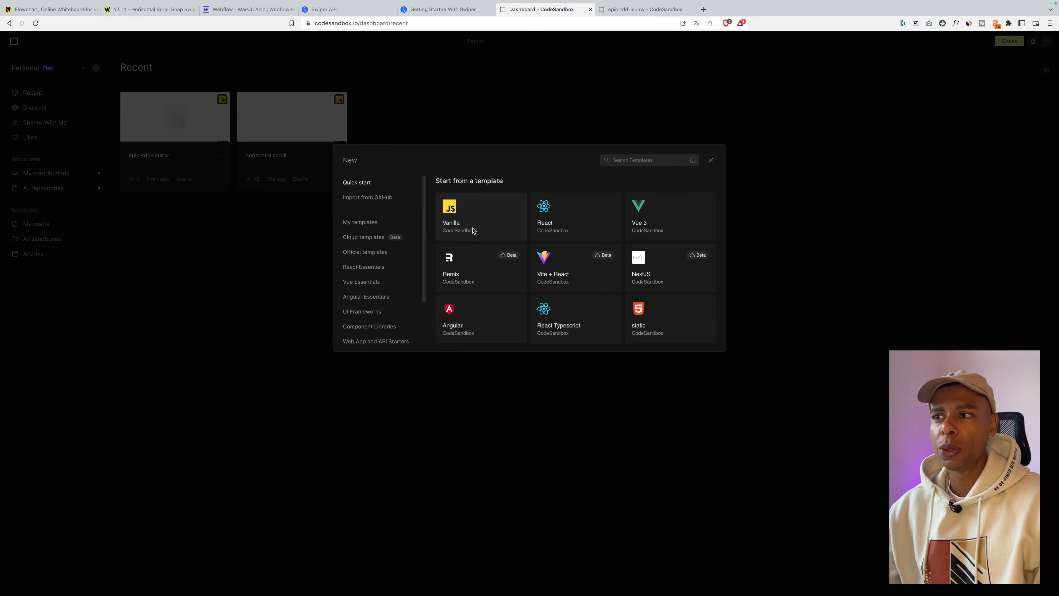
left_click(461, 230)
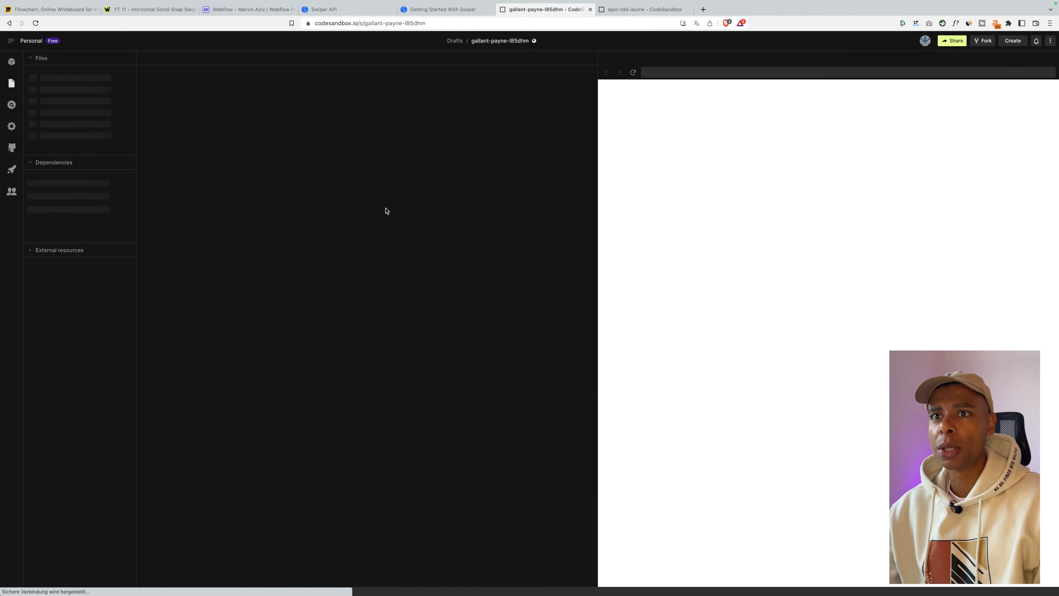
Delete all template code from index.js and styles.css in the new sandbox, ending in index.js.
left_click_drag(374, 219, 195, 71)
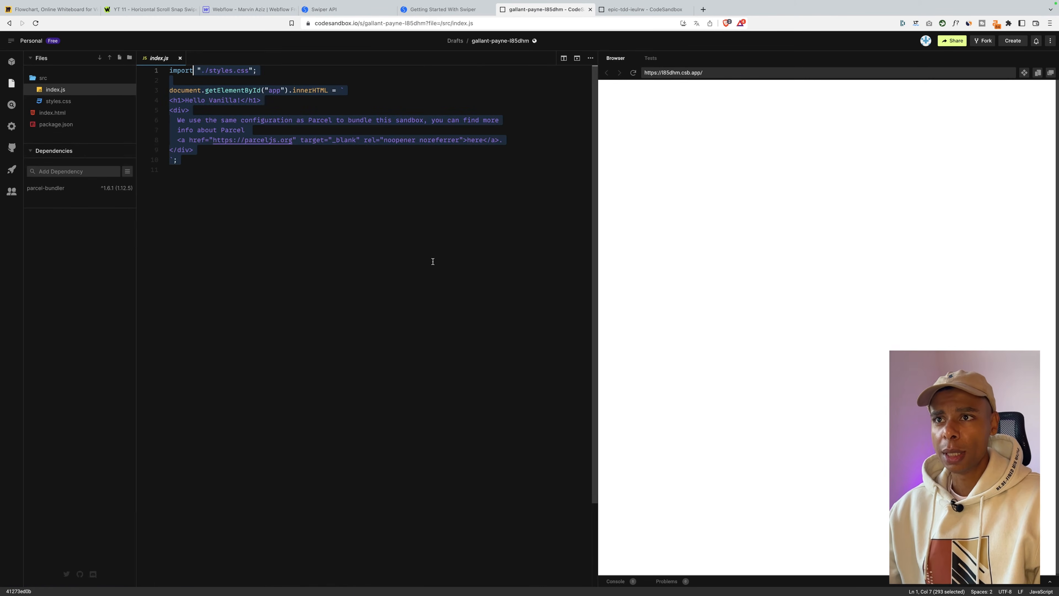
left_click(426, 261)
key("super+a")
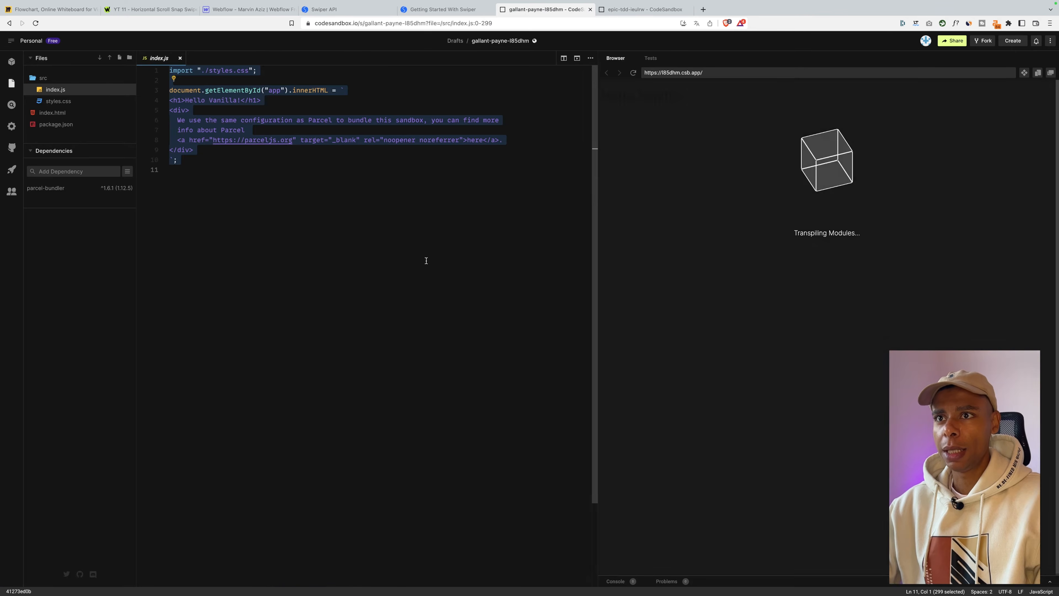
key("BackSpace")
left_click(59, 101)
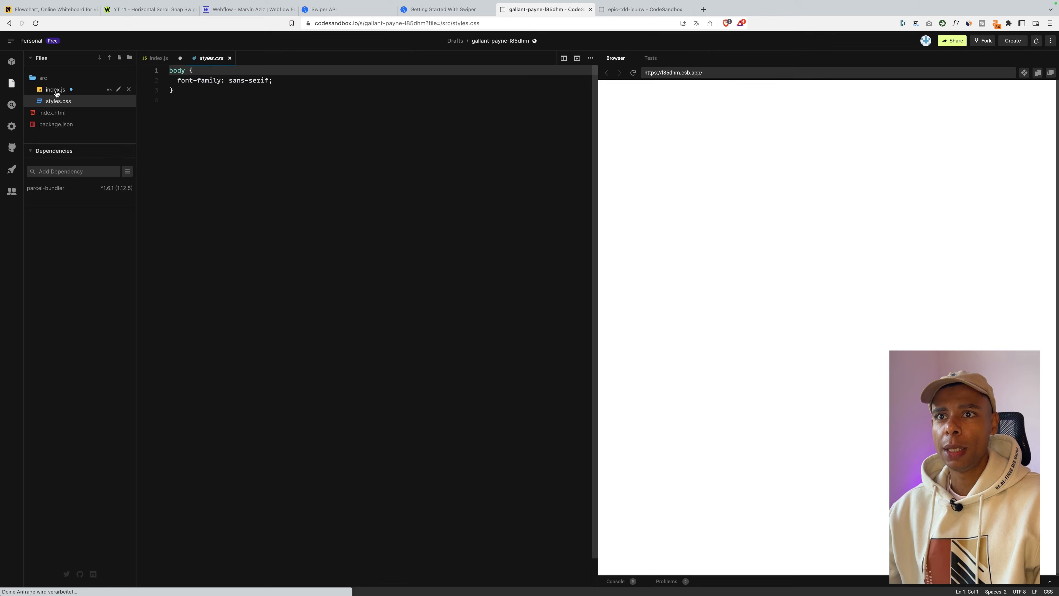
key("super+a")
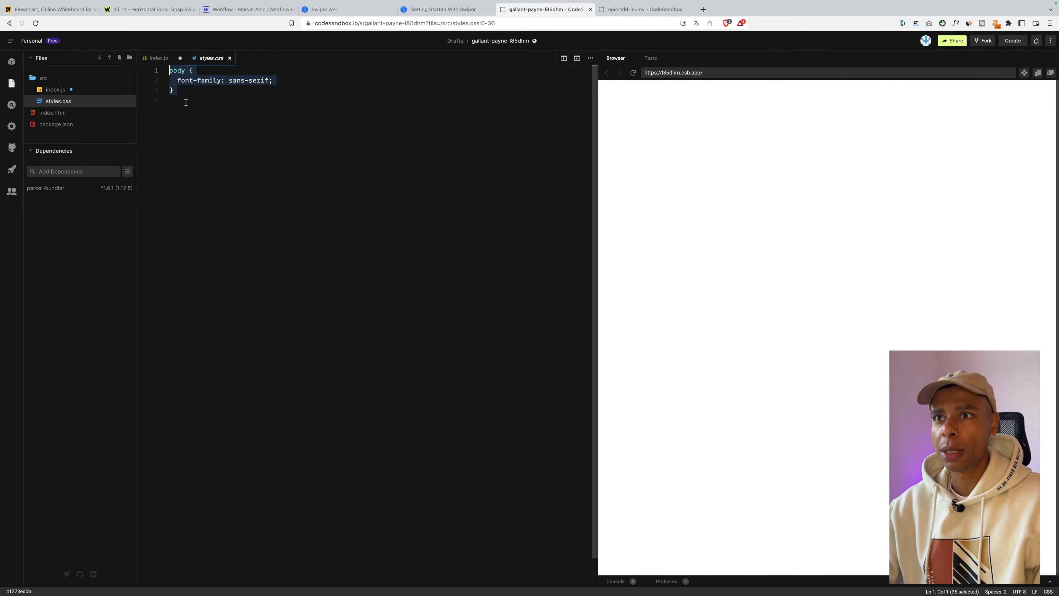
key("BackSpace")
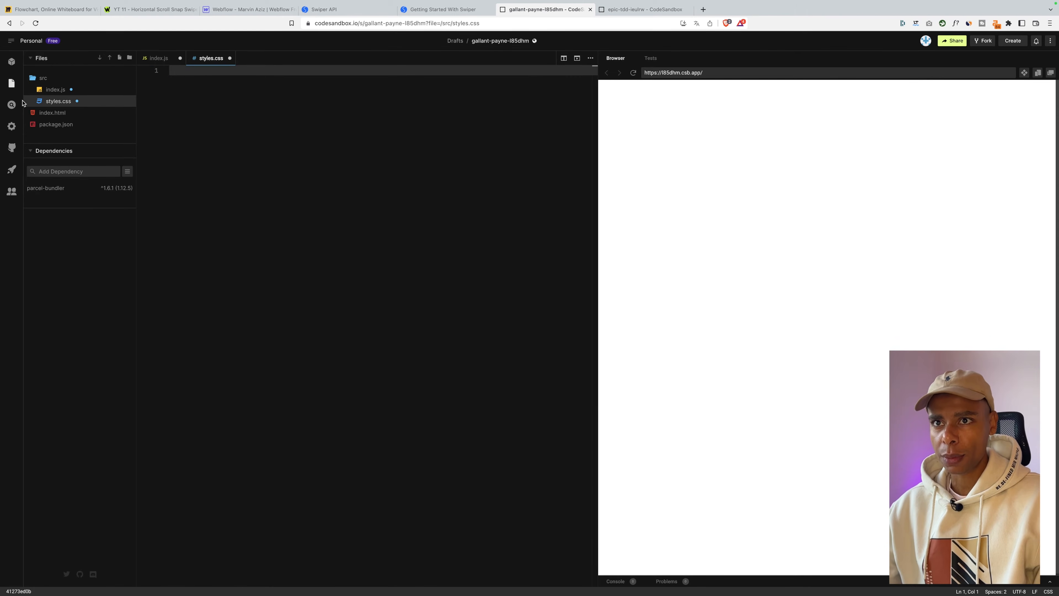
left_click(50, 90)
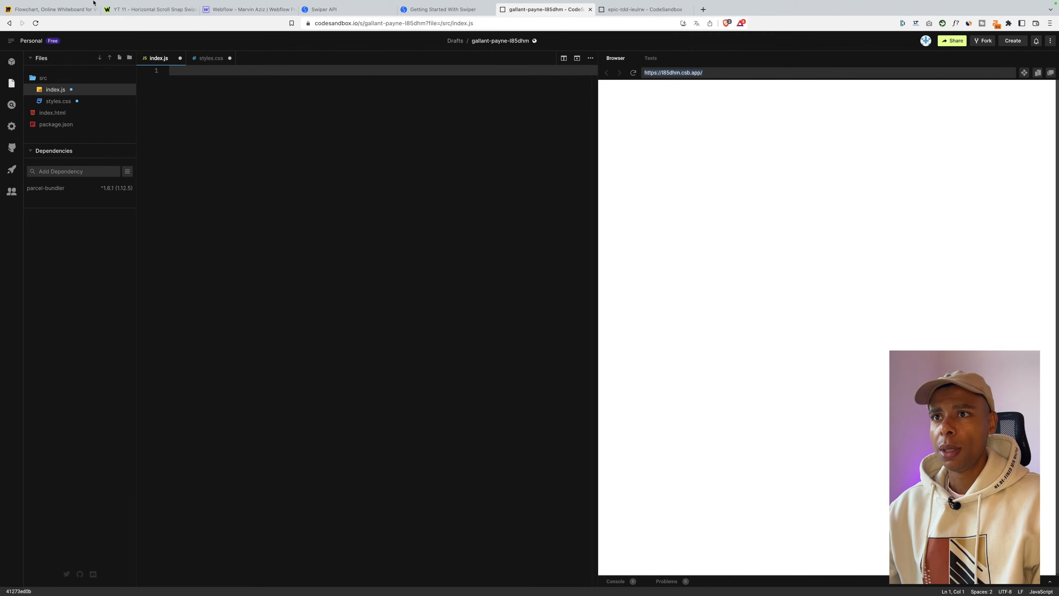
Return to the Webflow Designer and highlight the sandbox URL in the index.js script line of the body code.
left_click(223, 13)
left_click(242, 445)
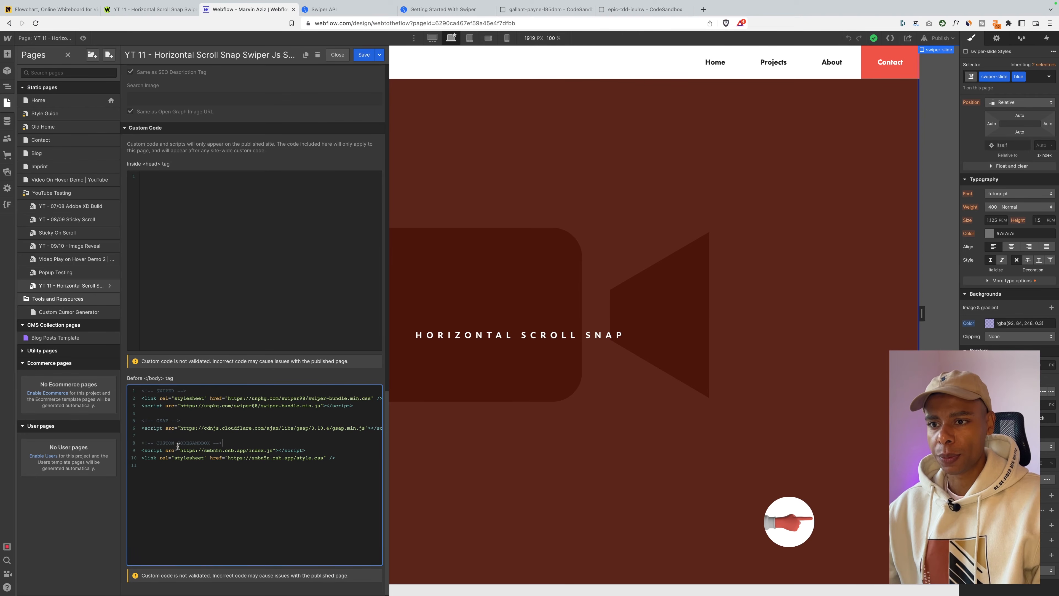
left_click_drag(180, 448, 272, 450)
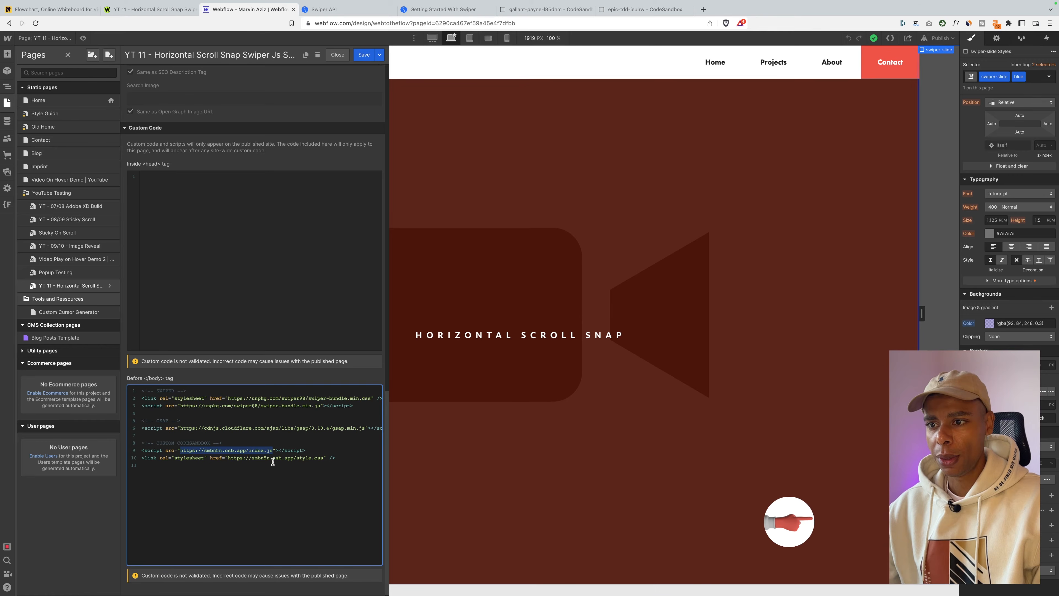
left_click(231, 450)
left_click_drag(249, 450, 182, 450)
left_click(254, 451)
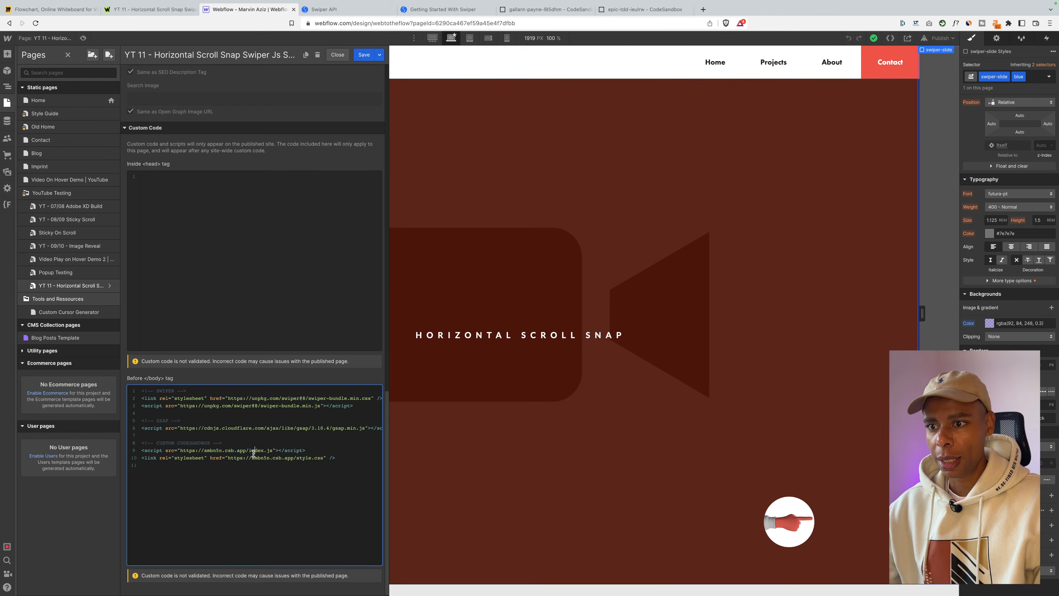
Highlight index.js in the script line of the body code, and open the horizontal scroll sandbox from the CodeSandbox dashboard.
left_click_drag(249, 450, 273, 450)
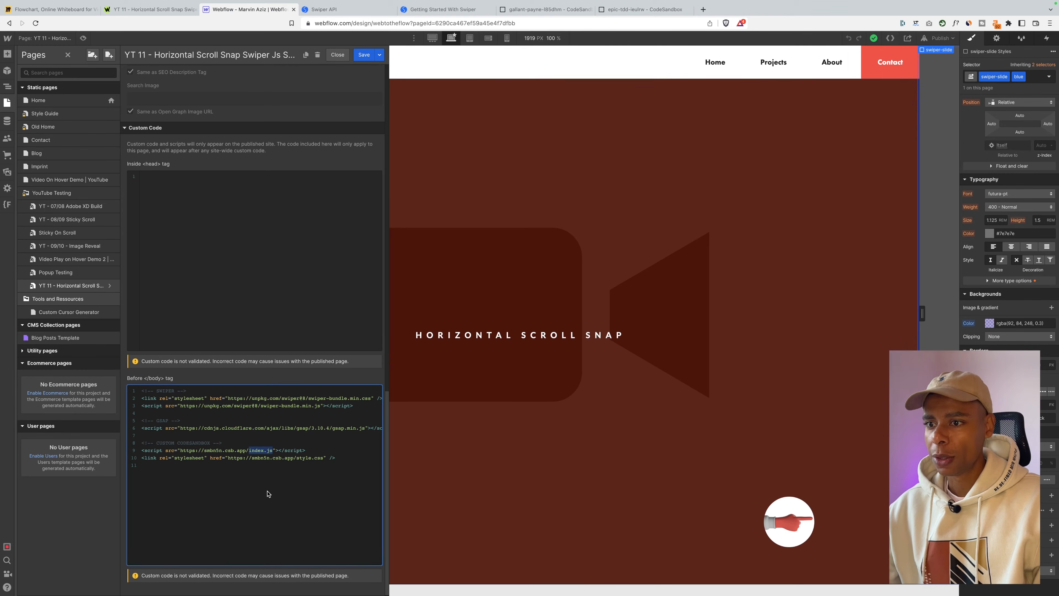
left_click(541, 10)
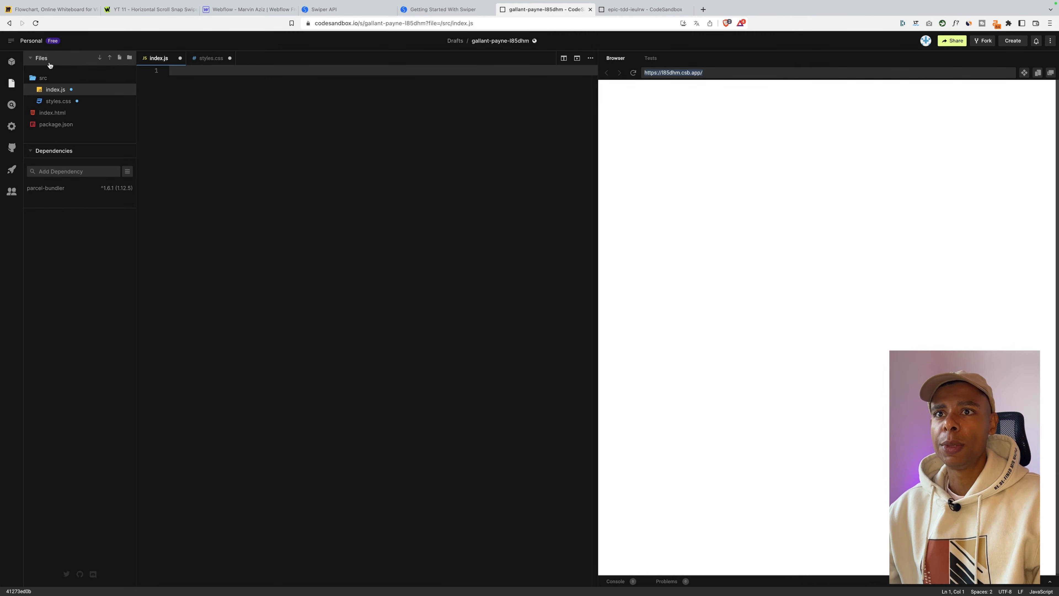
left_click(31, 41)
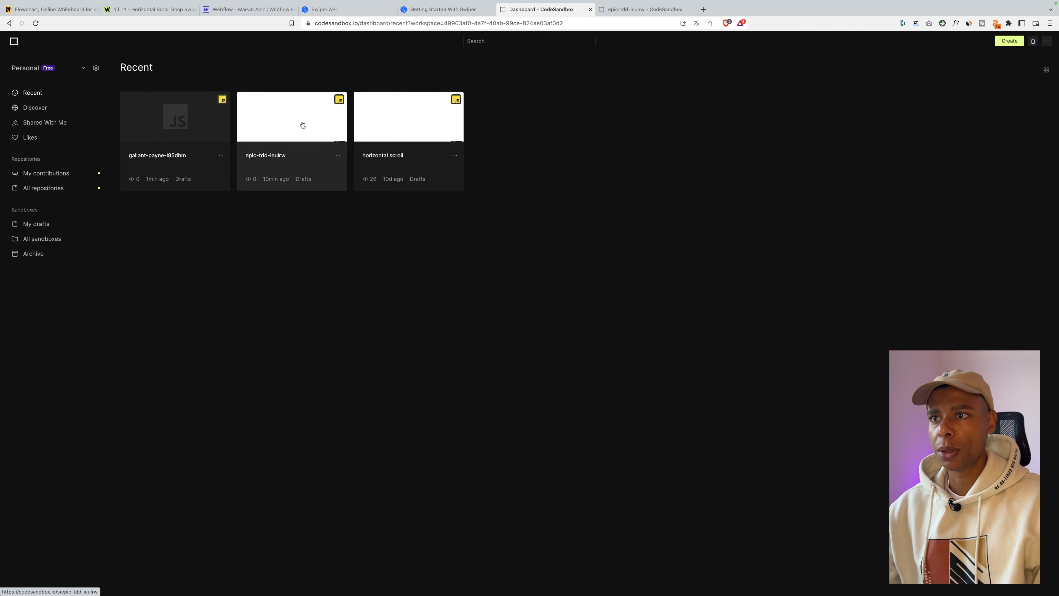
left_click(387, 123)
left_click(557, 204)
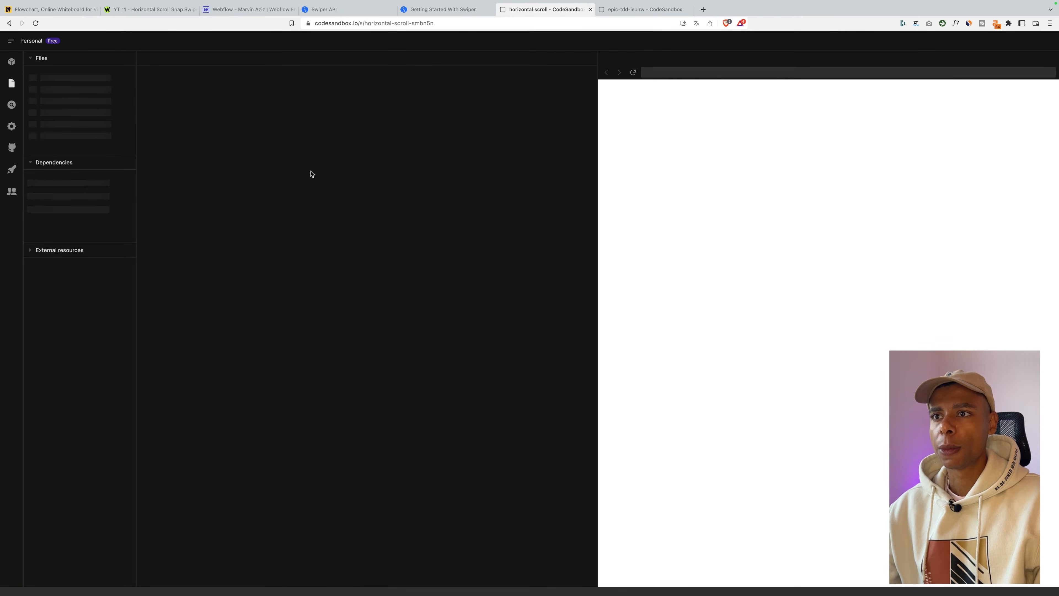
Return to the page's body code in Webflow, and check the published Horizontal Scroll Snap page.
left_click(237, 10)
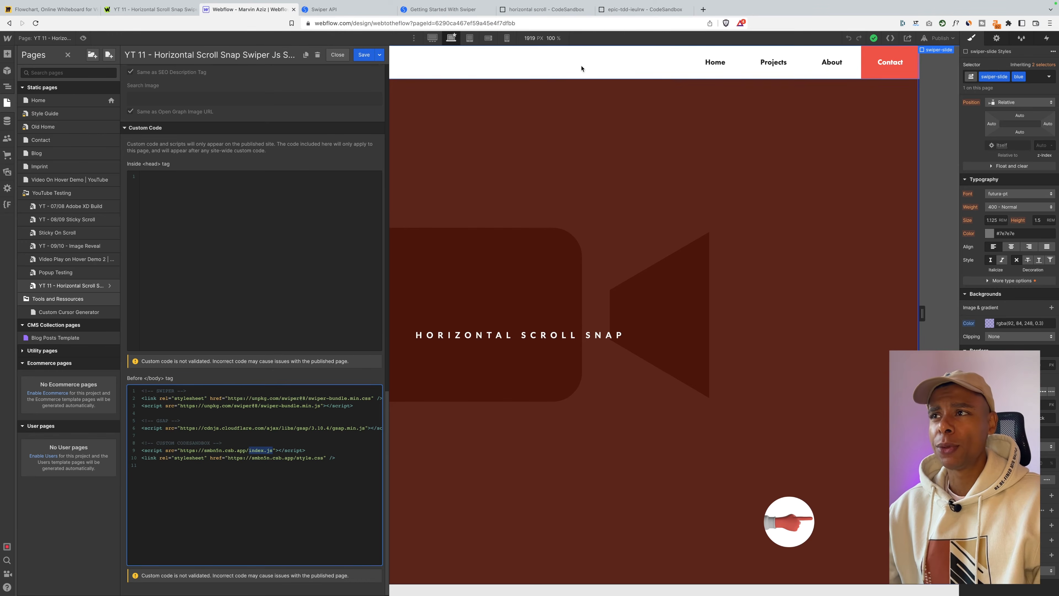
left_click(523, 9)
left_click(371, 407)
left_click_drag(239, 448, 259, 310)
left_click(270, 332)
left_click(146, 9)
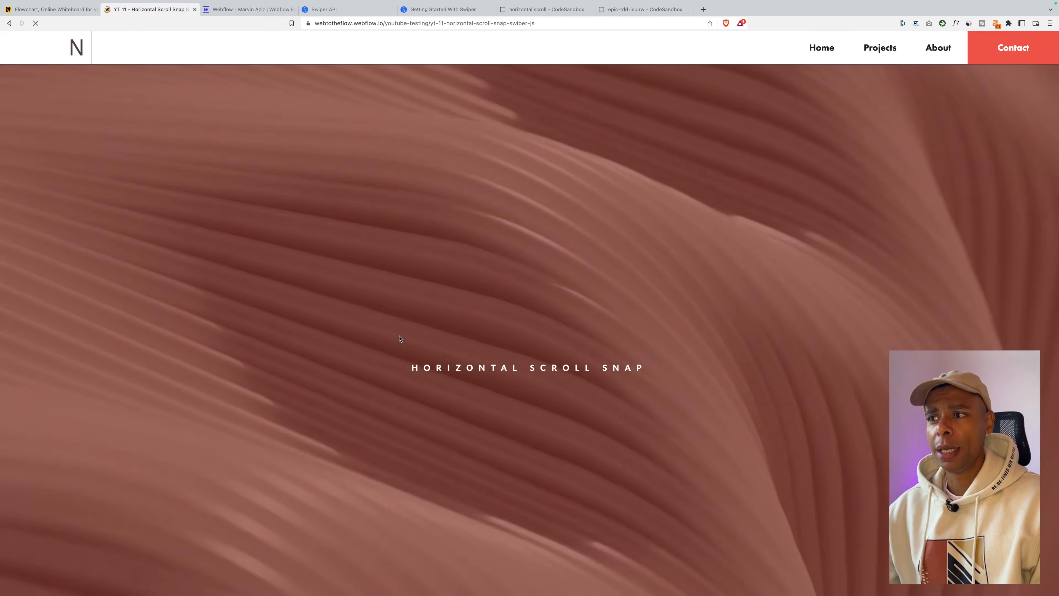
left_click_drag(650, 359, 456, 256)
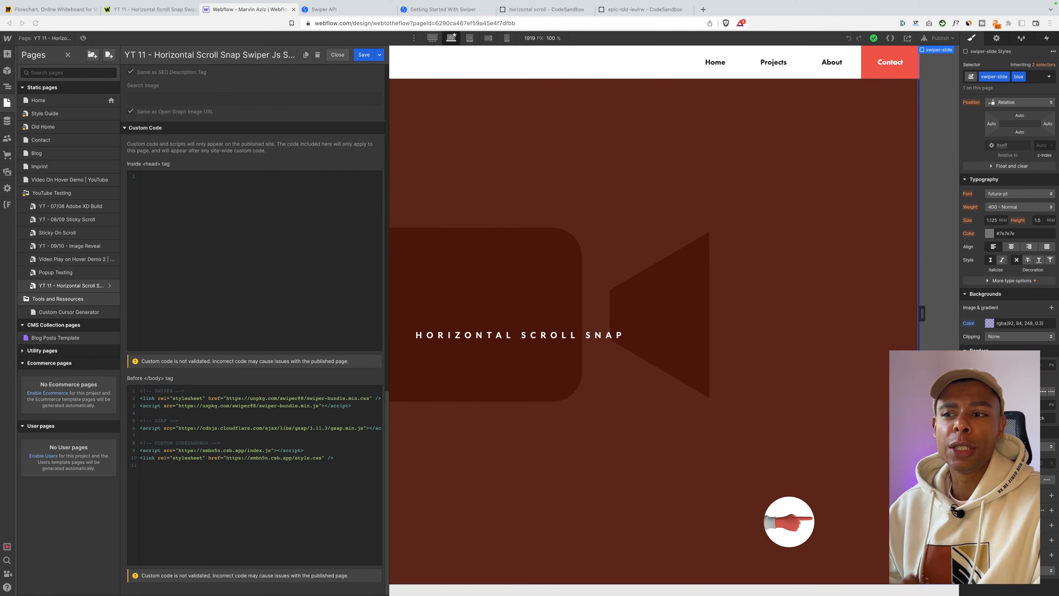
Highlight the Swiper and GSAP lines in the body code, and the Use Swiper from CDN heading and code block in Swiper's documentation.
left_click(245, 450)
left_click_drag(300, 436, 111, 392)
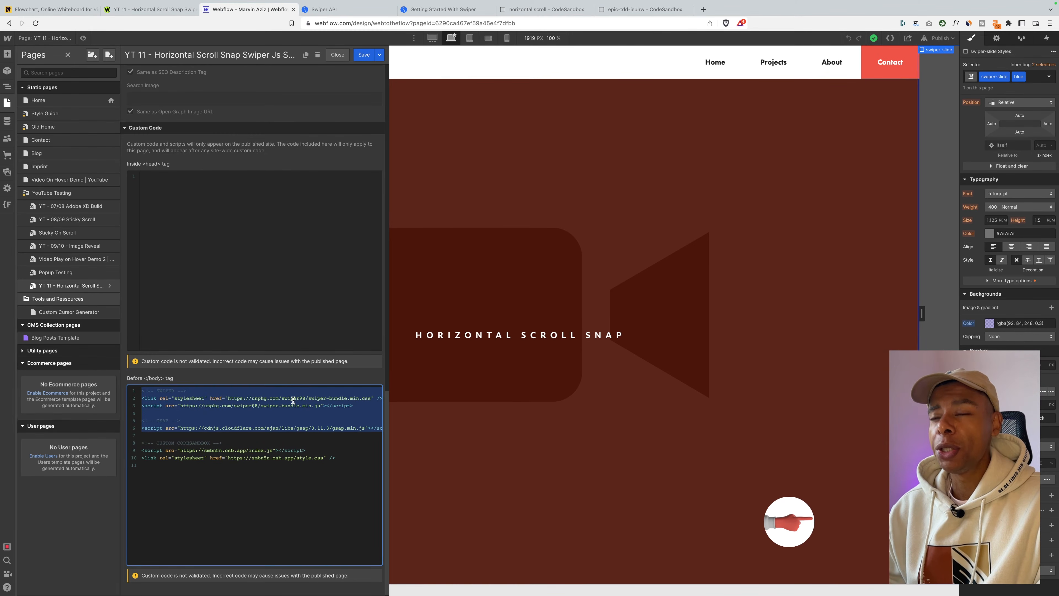
key("ctrl+Right")
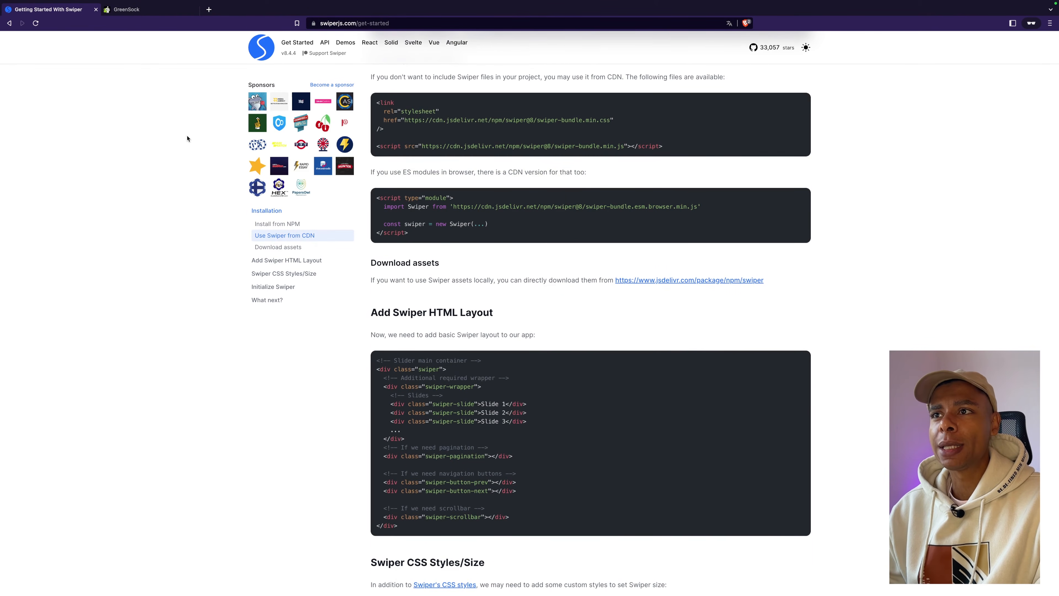
scroll(187, 138, "up", 16)
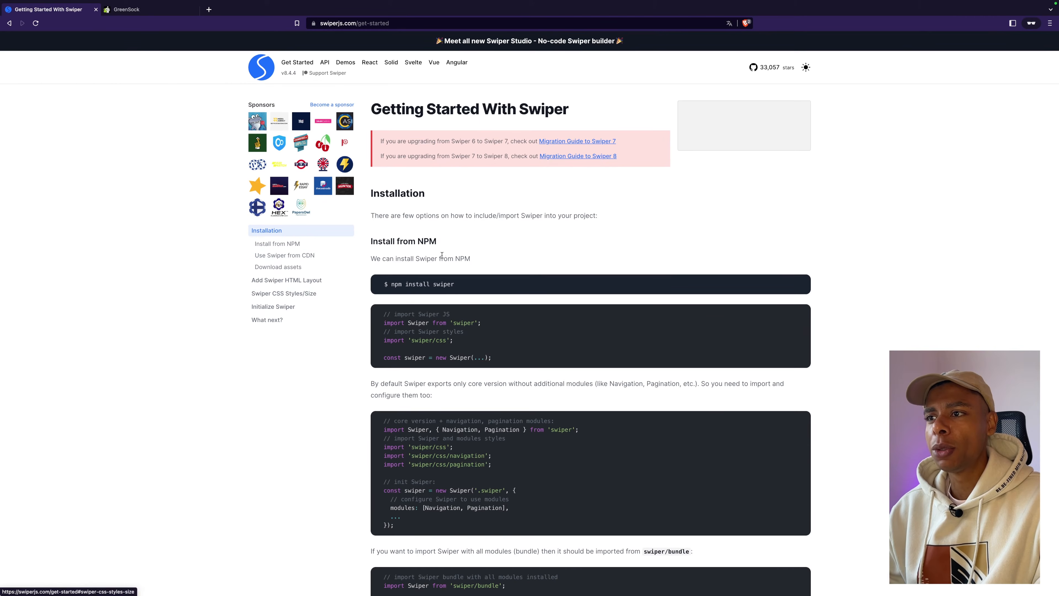
scroll(438, 282, "down", 8)
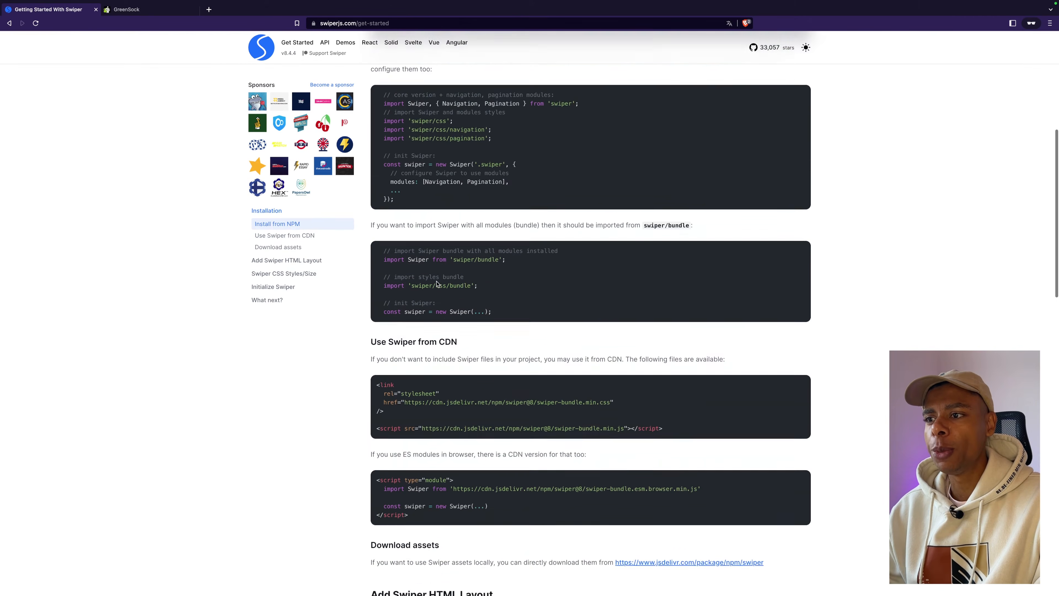
scroll(436, 283, "down", 5)
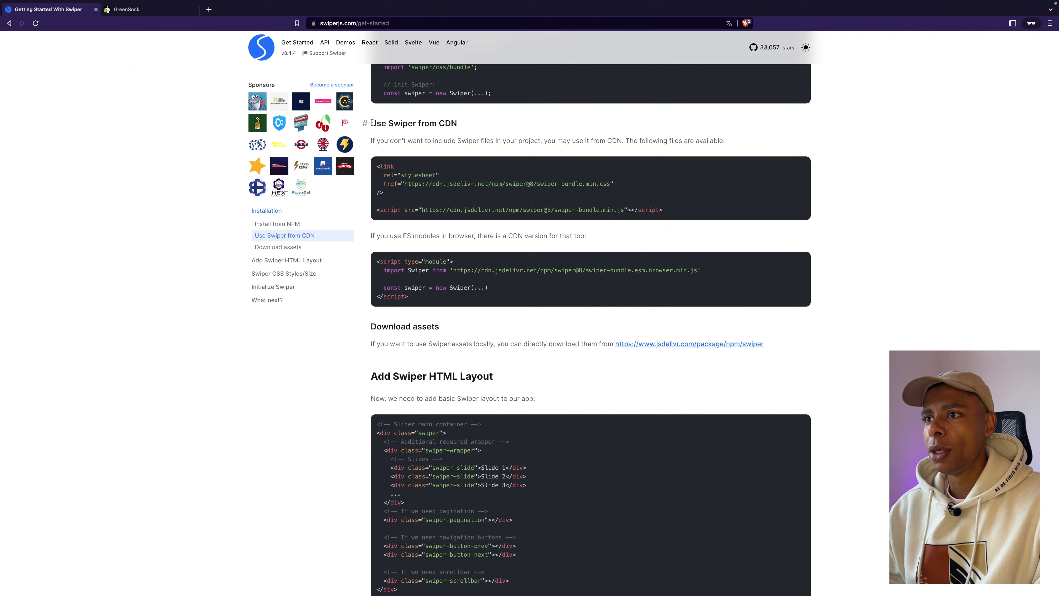
left_click_drag(372, 122, 461, 124)
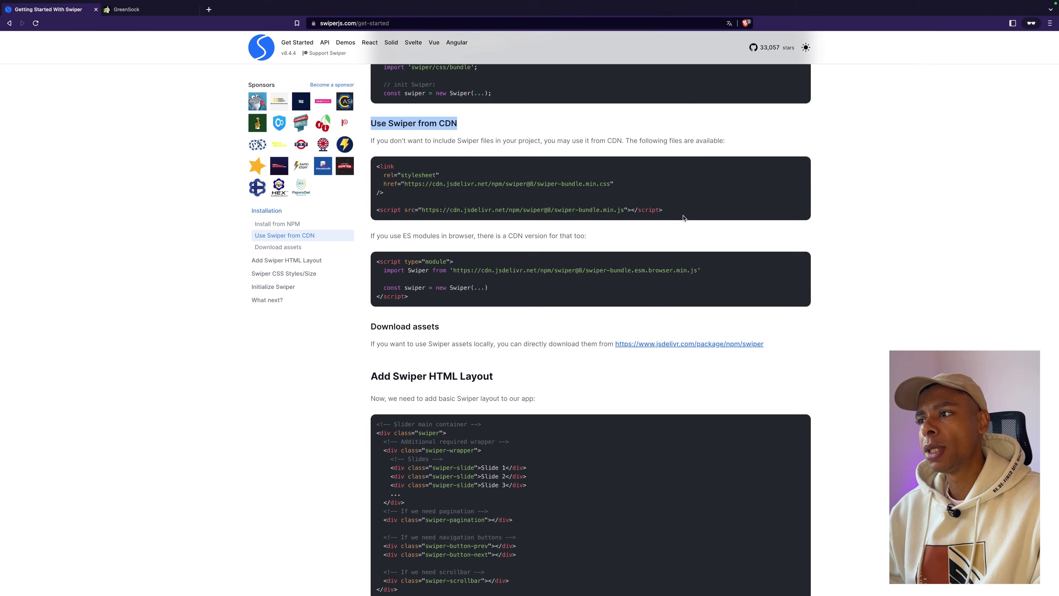
left_click_drag(685, 210, 442, 193)
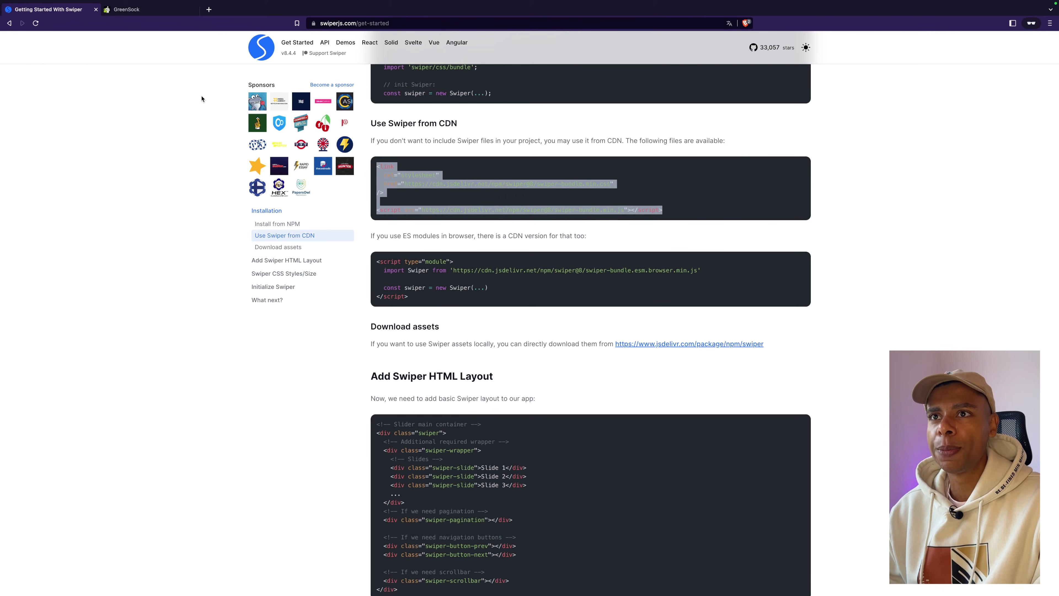
Review the Swiper lines in the Webflow body code once more, and return to the Swiper documentation.
key("ctrl+Left")
left_click(256, 524)
key("ctrl+a")
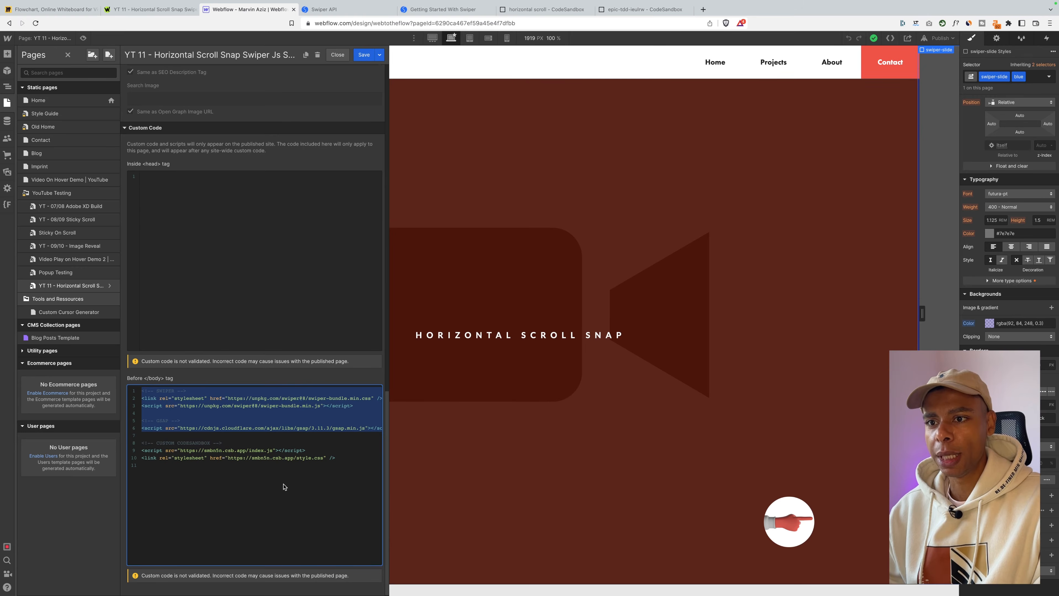
key("ctrl+Right")
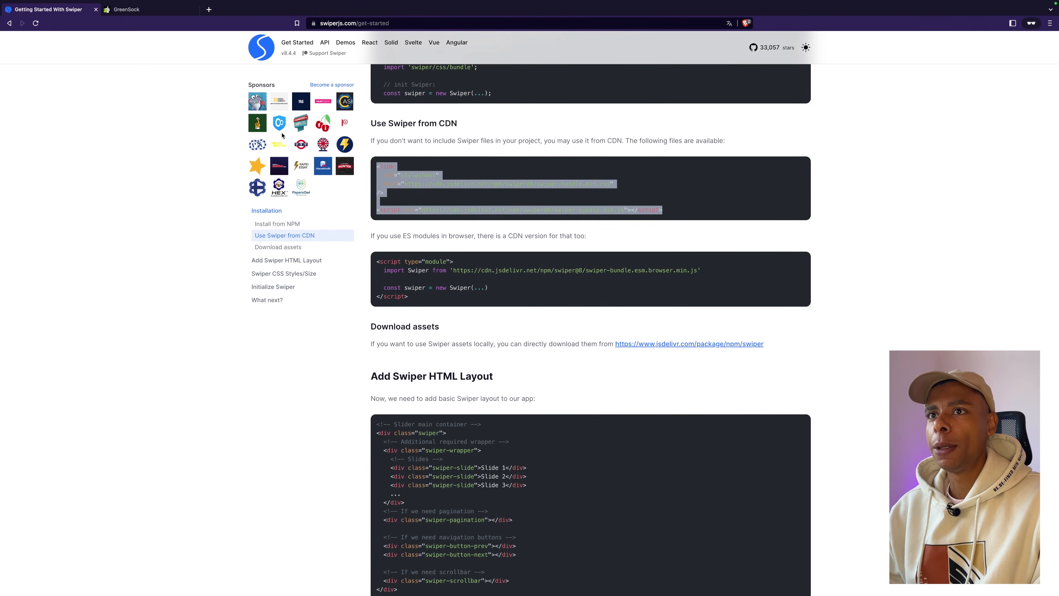
Open the GSAP installation docs from the GreenSock site, and highlight the GSAP 3 Install Helper heading.
left_click(127, 10)
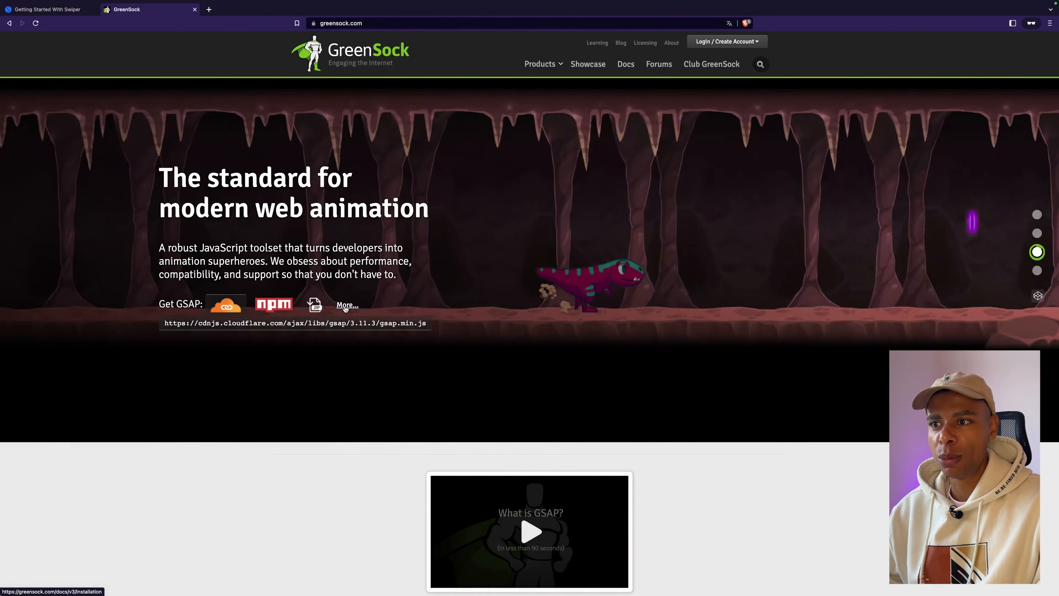
left_click(345, 308)
scroll(529, 341, "down", 1)
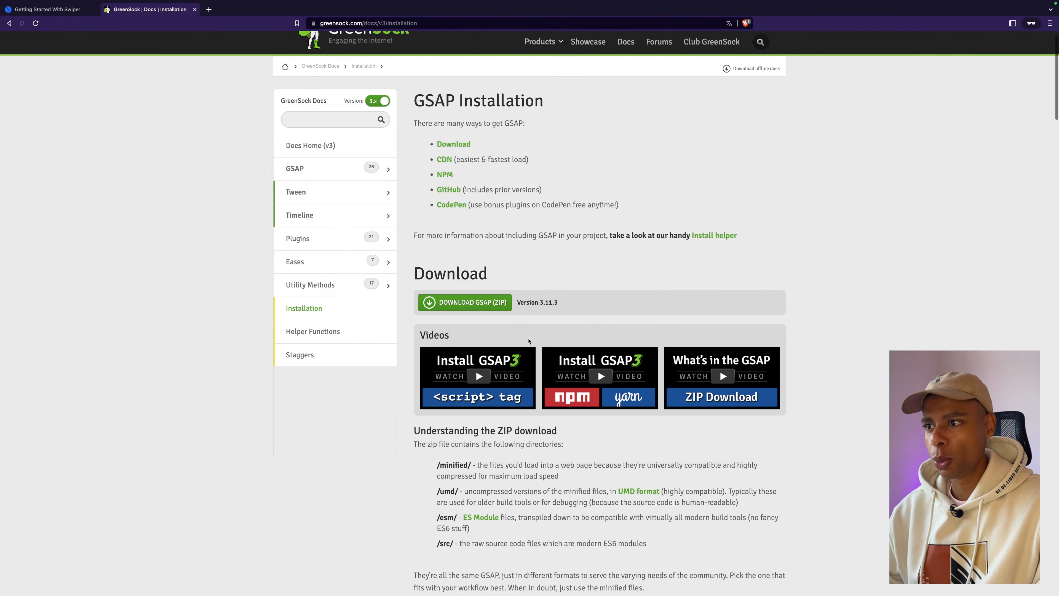
scroll(528, 341, "down", 3)
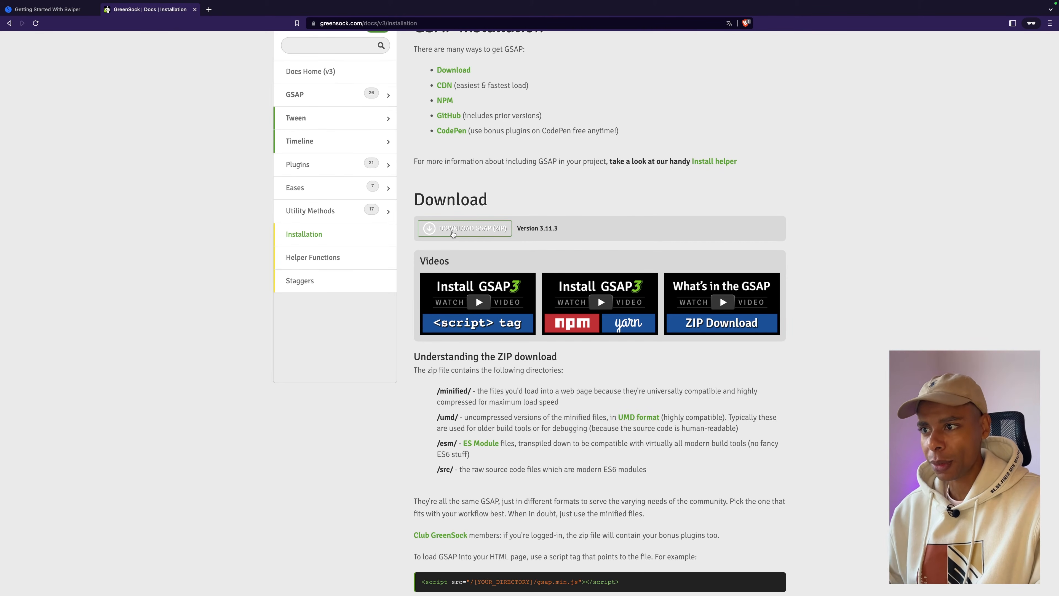
scroll(537, 225, "down", 2)
scroll(538, 225, "down", 9)
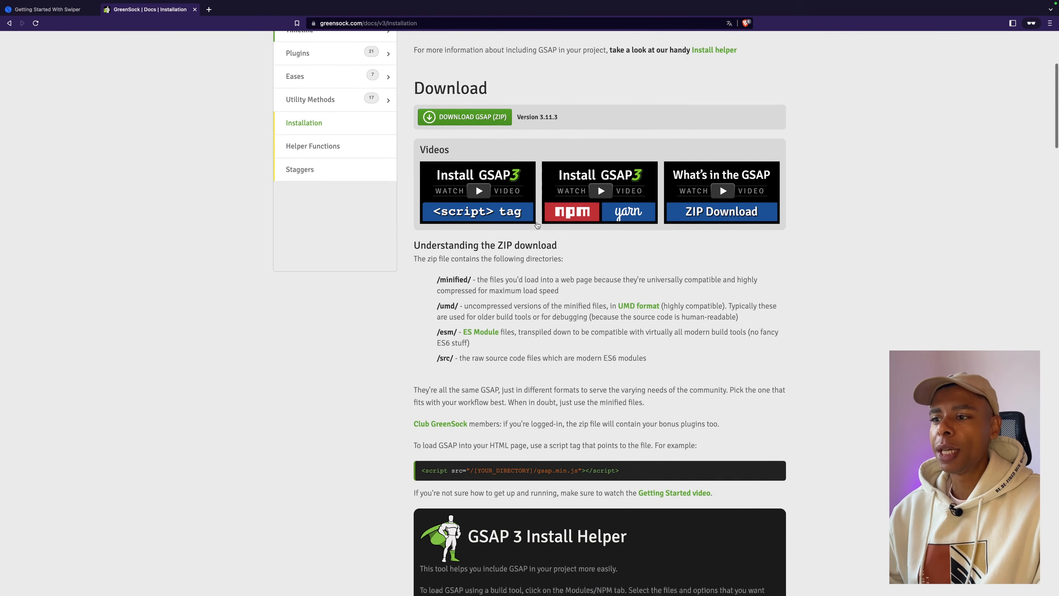
scroll(538, 226, "down", 3)
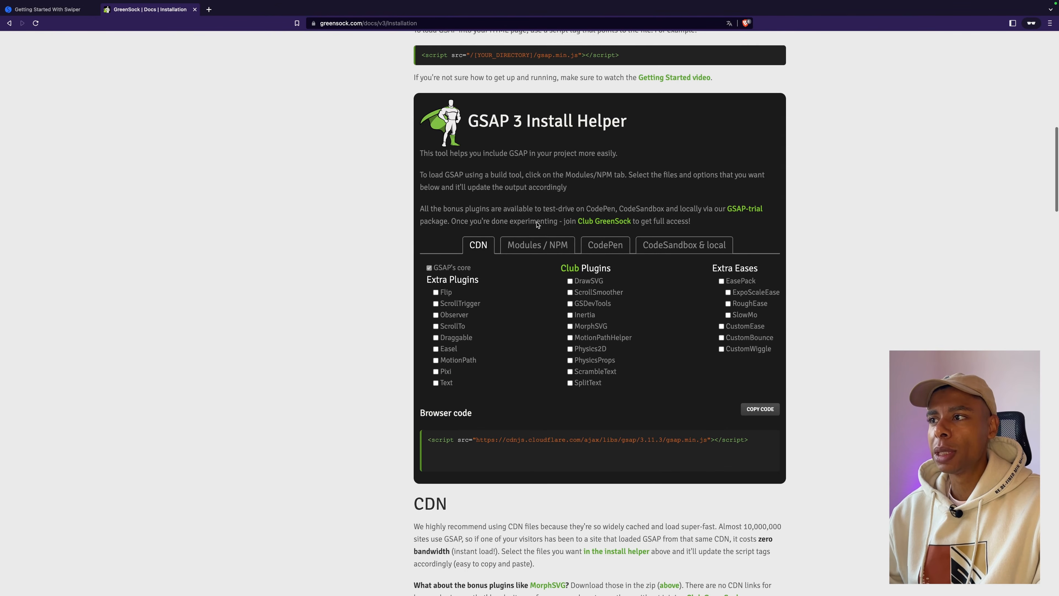
left_click_drag(469, 116, 655, 132)
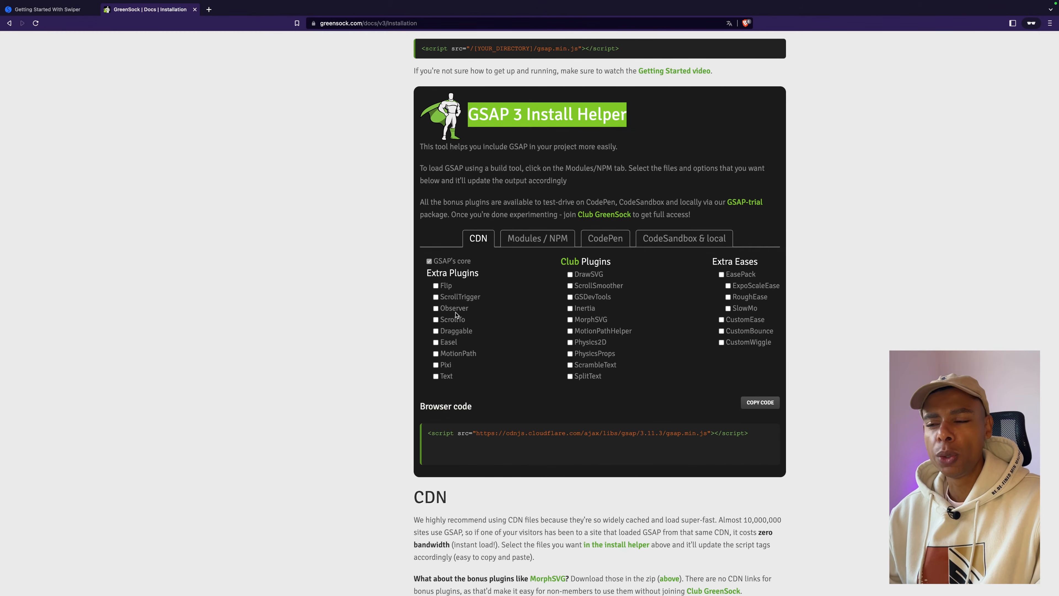
Add the Flip, ScrollTrigger, MotionPath and Text plugins to the CDN code in the GSAP 3 Install Helper.
left_click(447, 290)
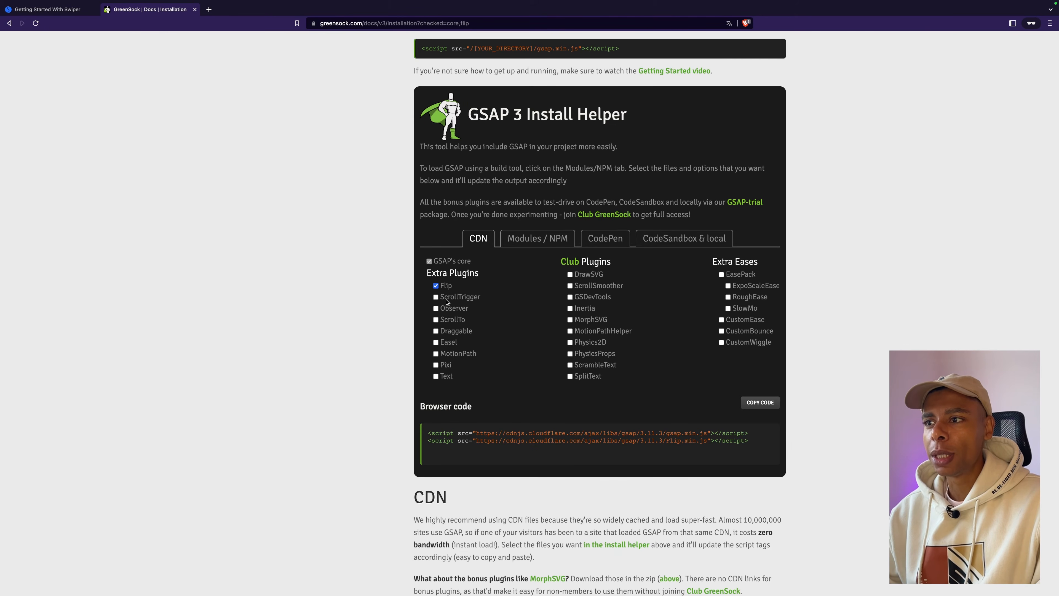
left_click(446, 299)
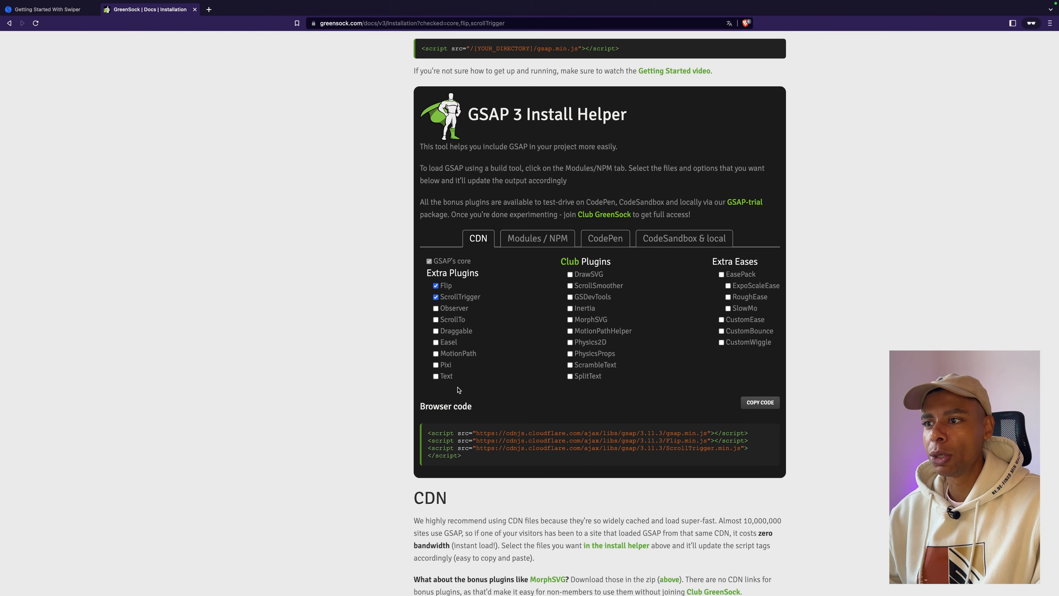
left_click(461, 355)
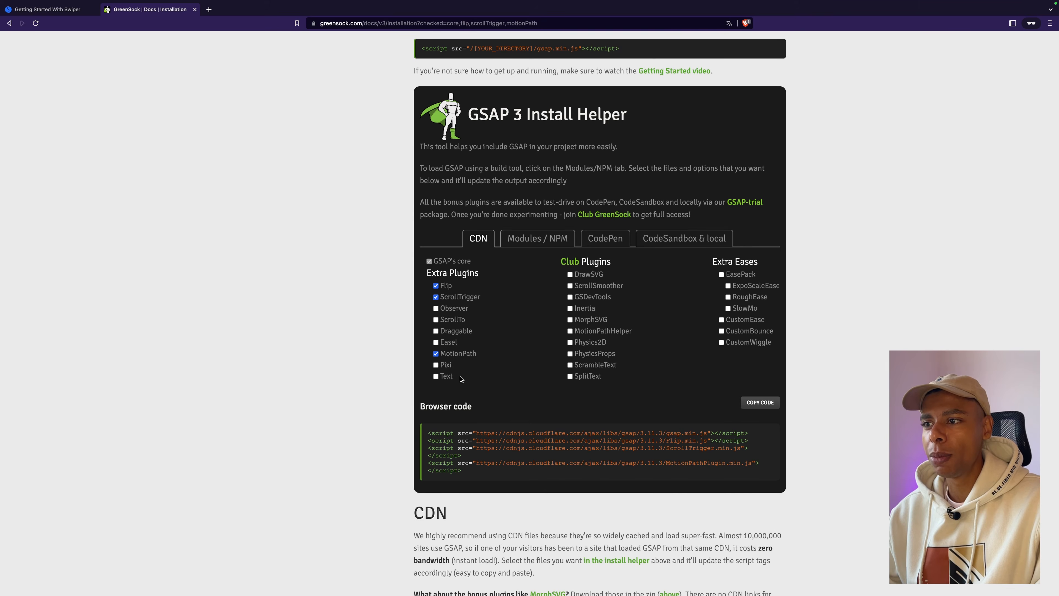
left_click(449, 378)
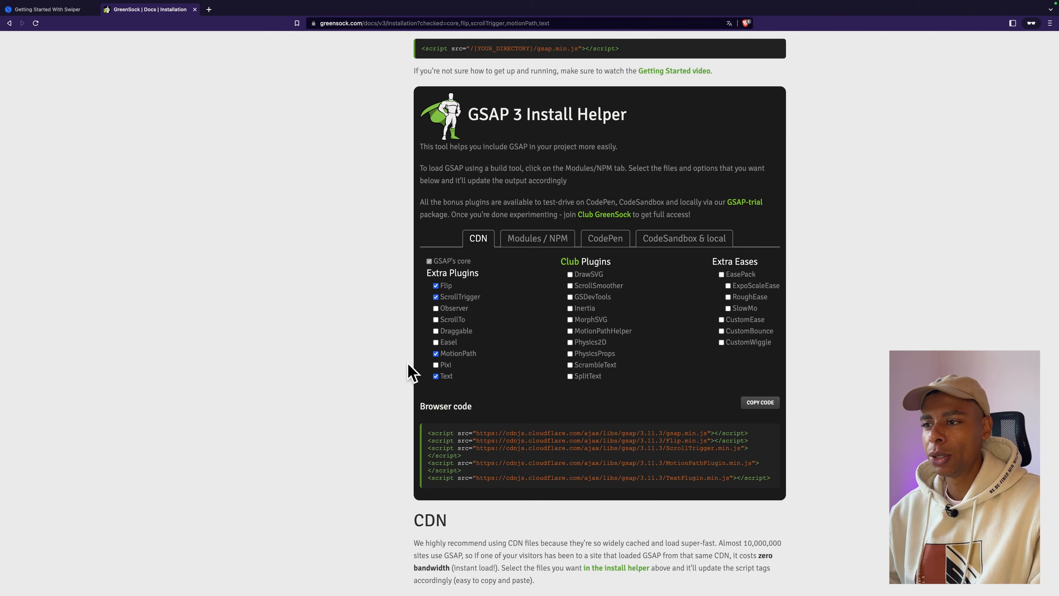
Remove the Text, MotionPath, ScrollTrigger and Flip plugins from the install helper's CDN code.
left_click(445, 374)
left_click(455, 353)
left_click(452, 299)
left_click(445, 285)
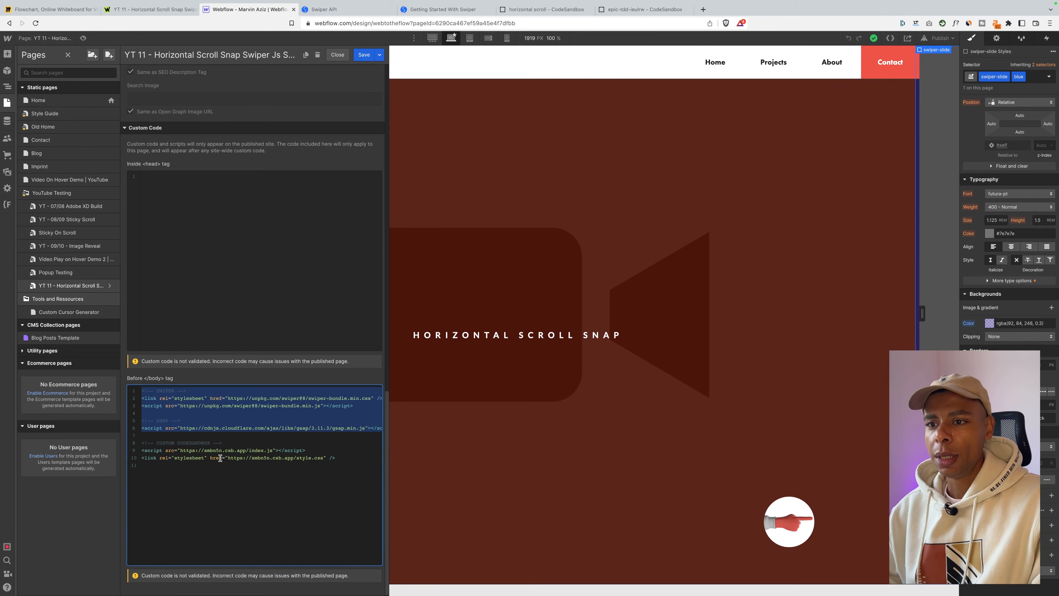
Return to the Webflow Designer, and highlight the Swiper and GSAP lines in the page's body code.
left_click(228, 442)
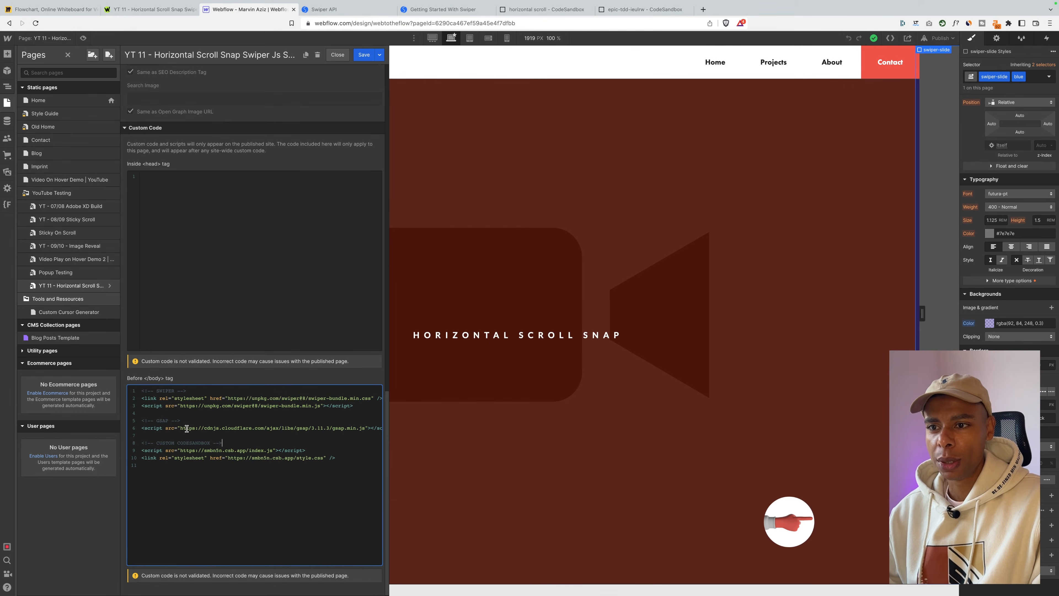
scroll(170, 434, "right", 2)
scroll(170, 435, "left", 2)
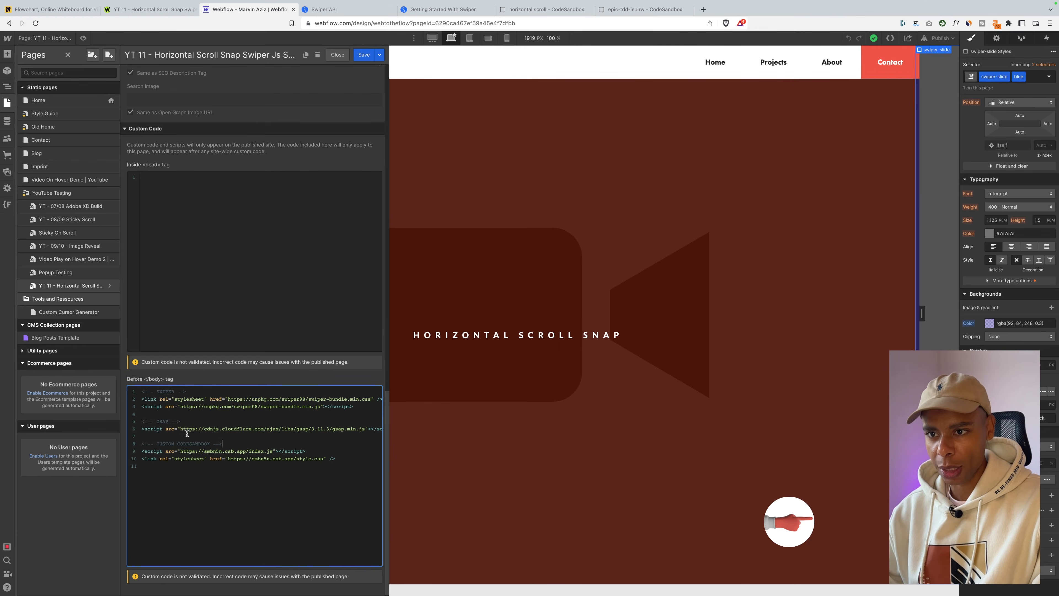
left_click_drag(165, 436, 135, 391)
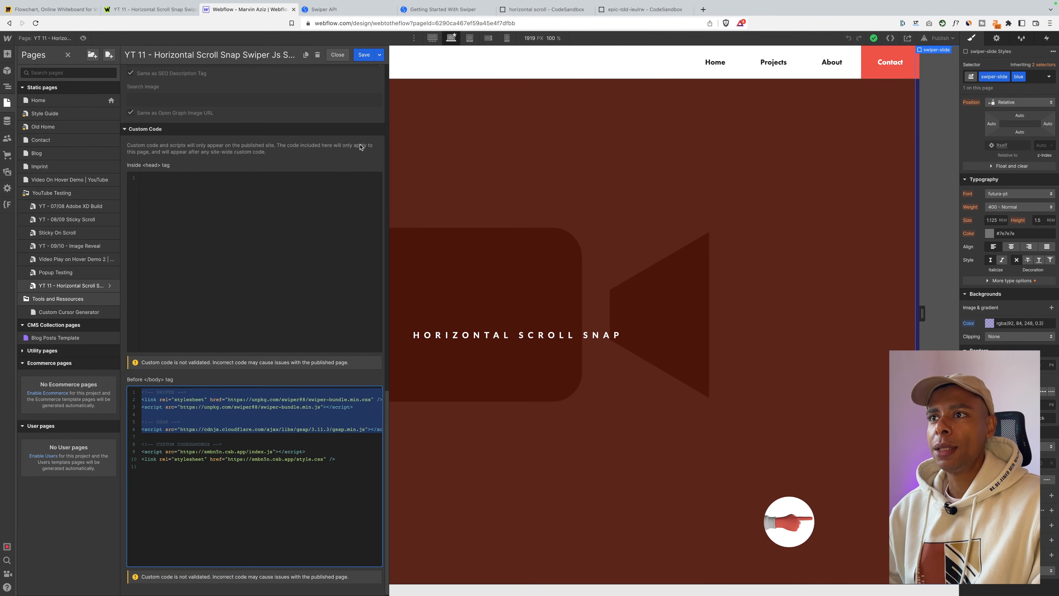
Save the page settings with the custom code, and publish the site to the selected domains.
left_click(364, 54)
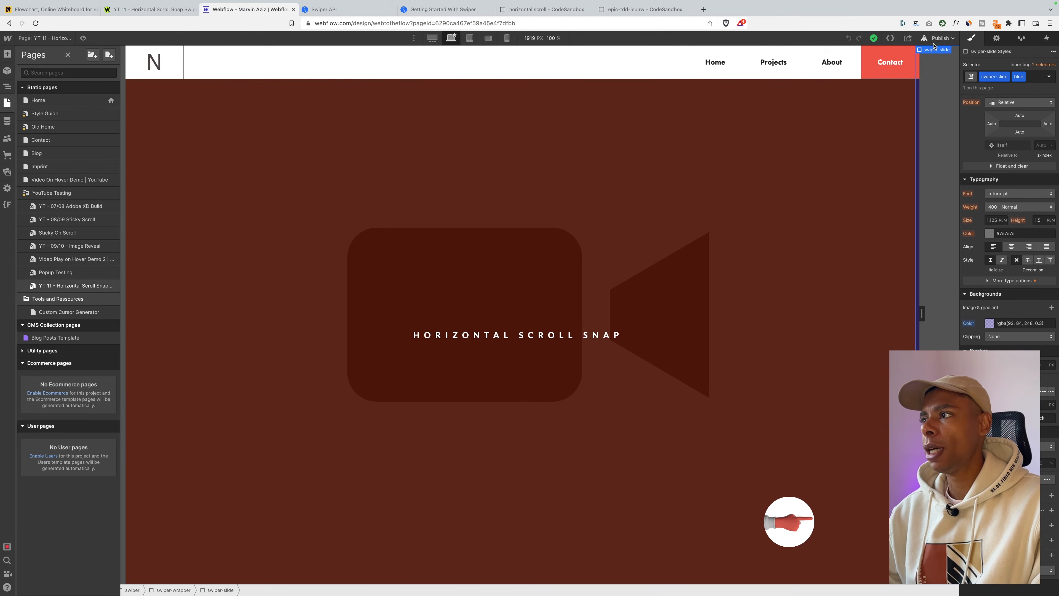
left_click(940, 38)
left_click(896, 160)
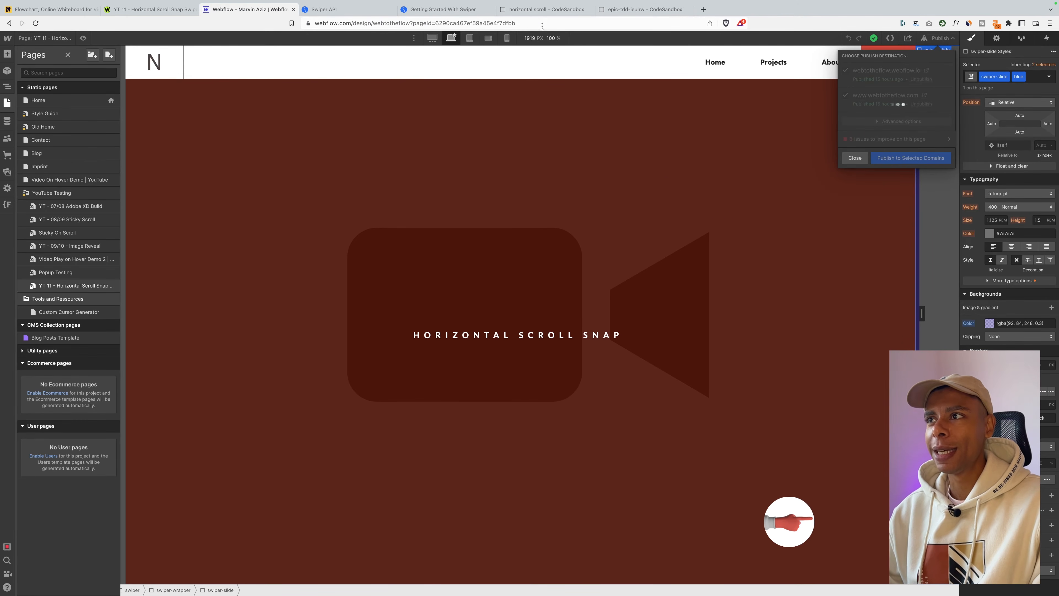
Switch to the horizontal scroll sandbox in CodeSandbox, and place the cursor on the blank line above the Navigation arrows comment in index.js.
left_click(549, 13)
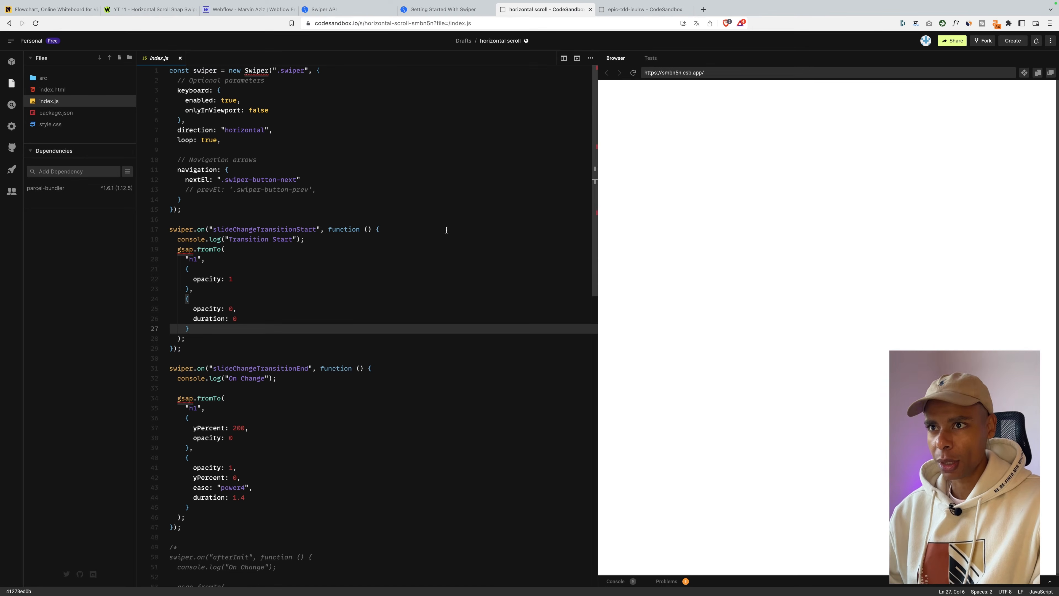
left_click(380, 229)
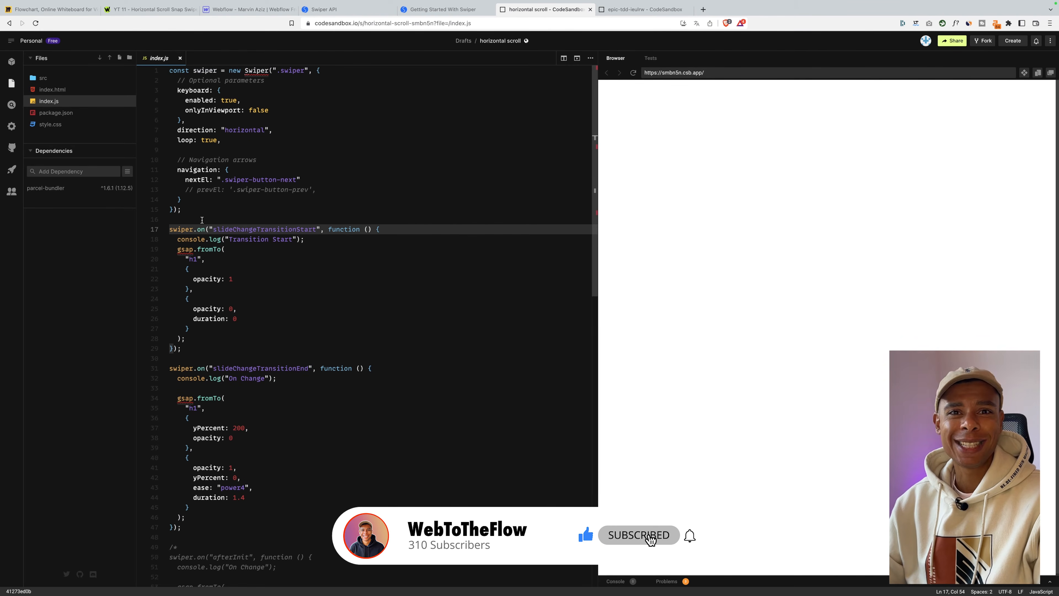
left_click(361, 153)
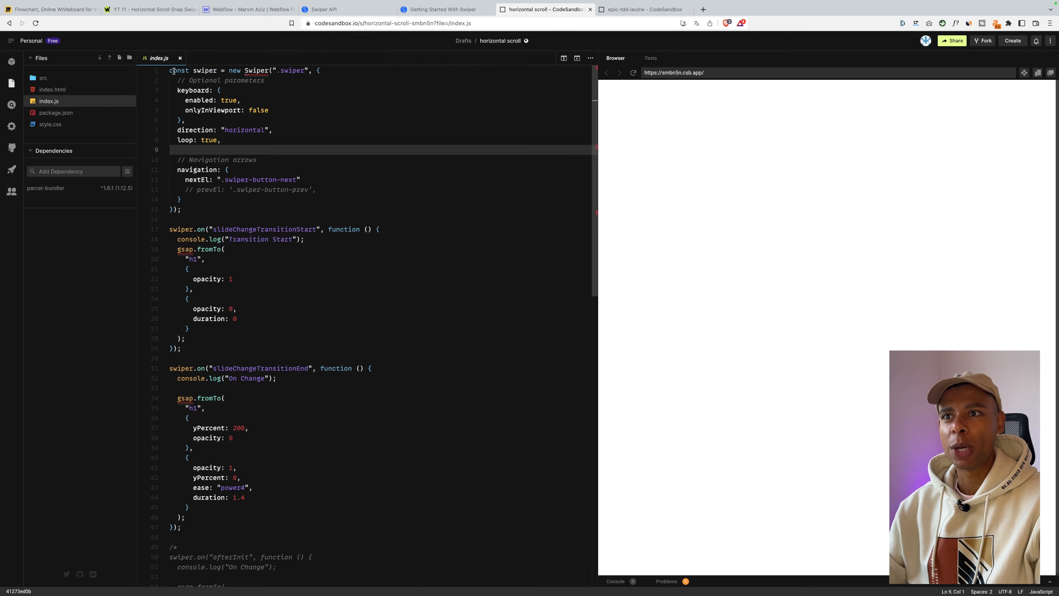
Highlight the opening lines of the Swiper setup in index.js and the enabled value of its keyboard option.
left_click_drag(173, 71, 370, 83)
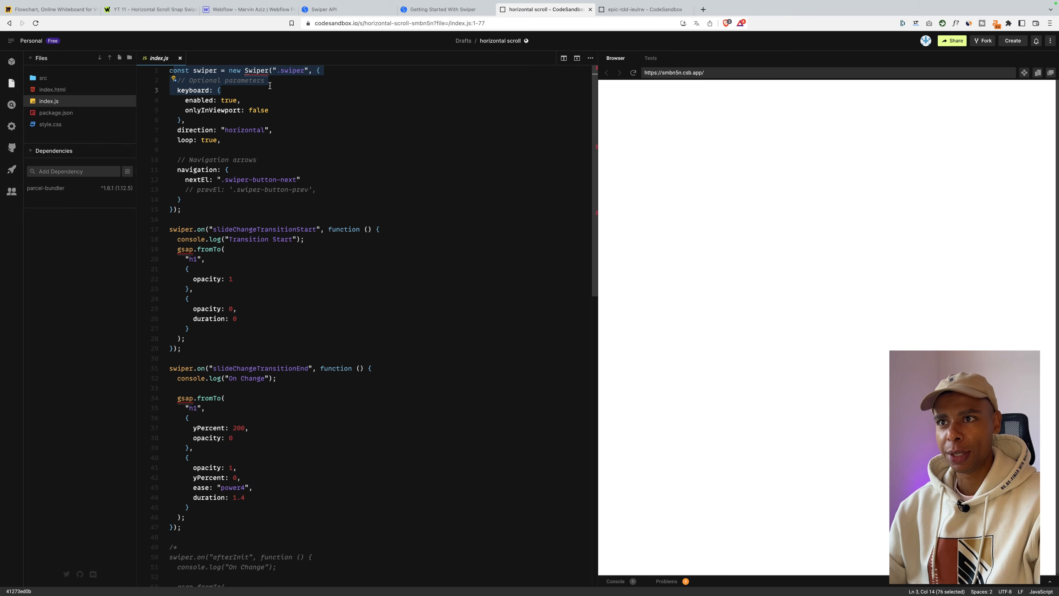
left_click(274, 99)
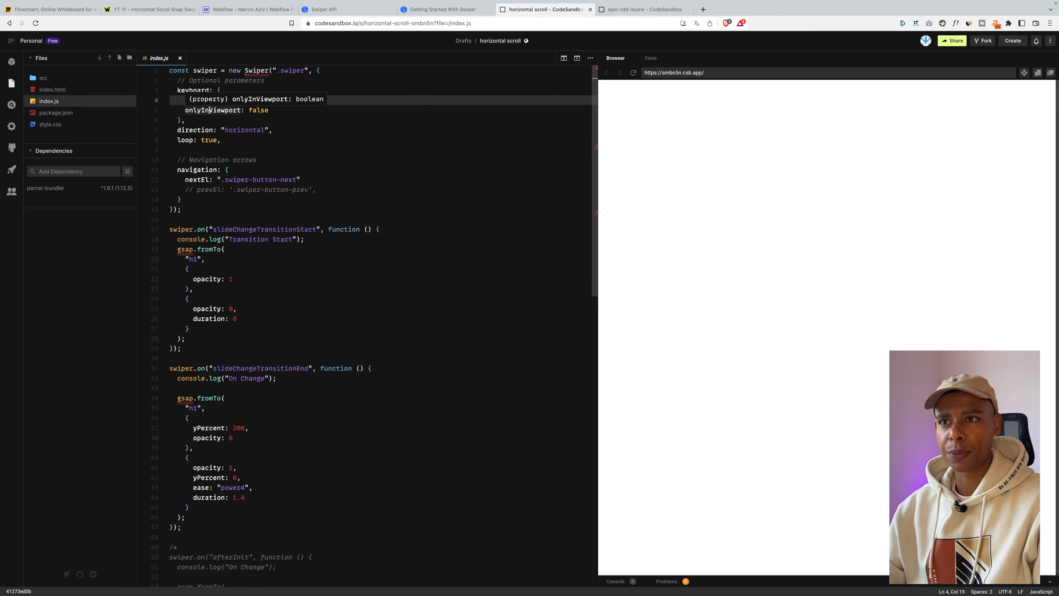
left_click(239, 119)
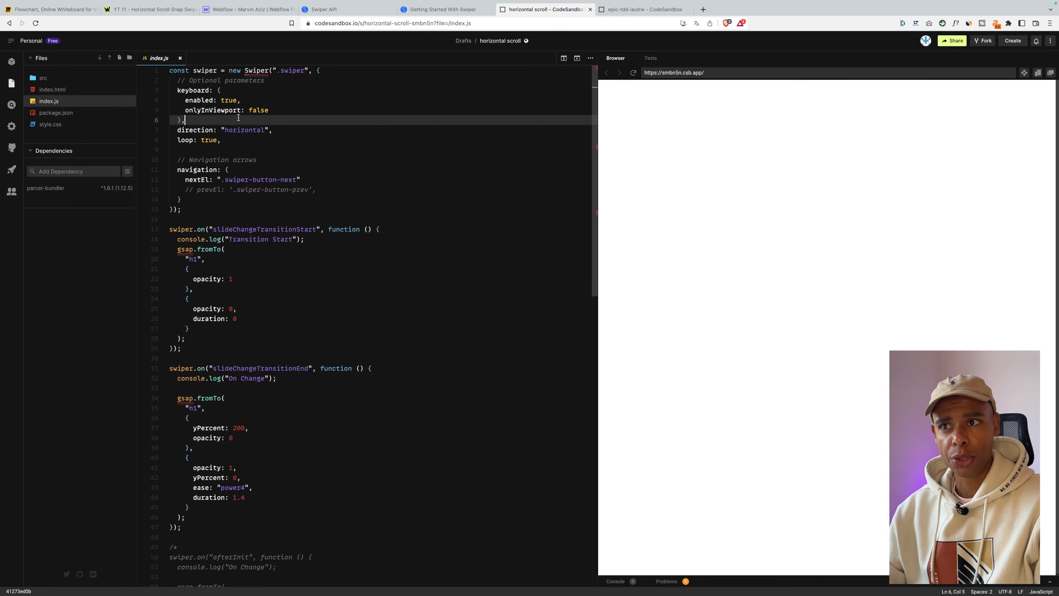
left_click_drag(185, 100, 242, 100)
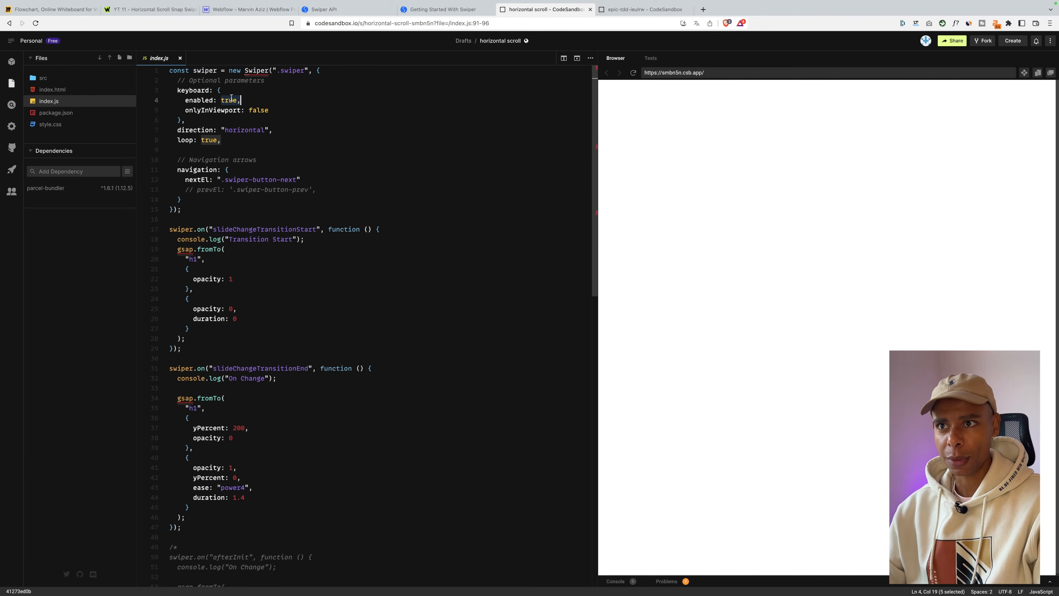
left_click(223, 121)
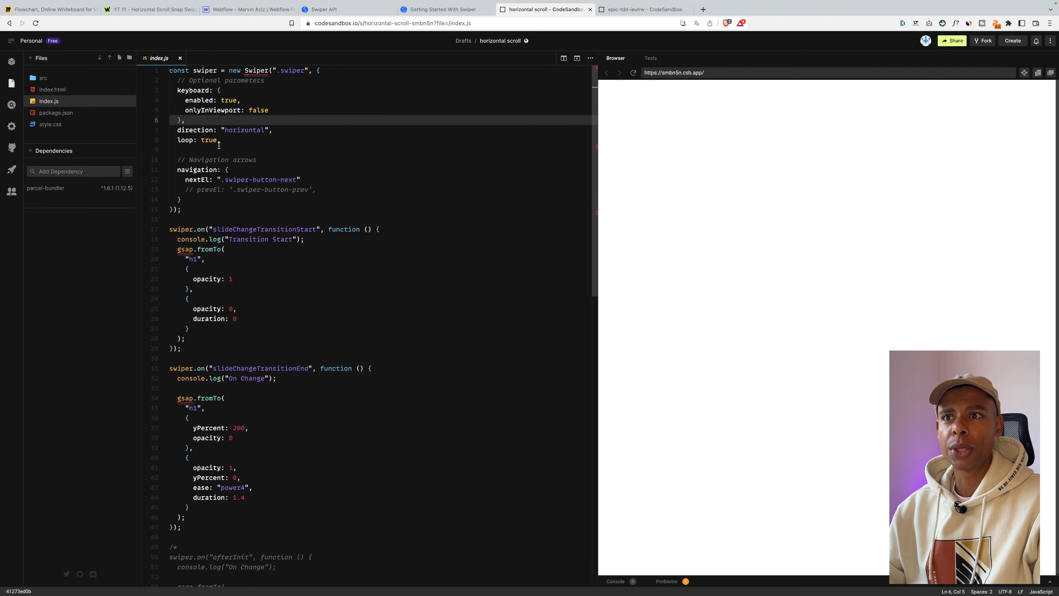
Highlight the direction option, the navigation option and its nextEl entry with the .swiper-button-next class.
double_click(182, 130)
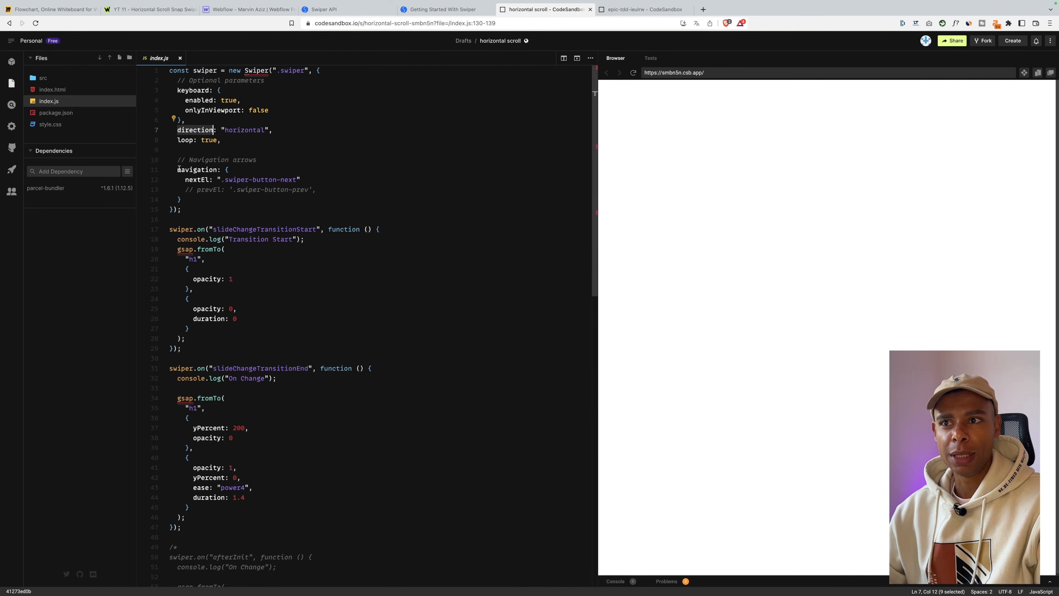
left_click_drag(180, 169, 244, 167)
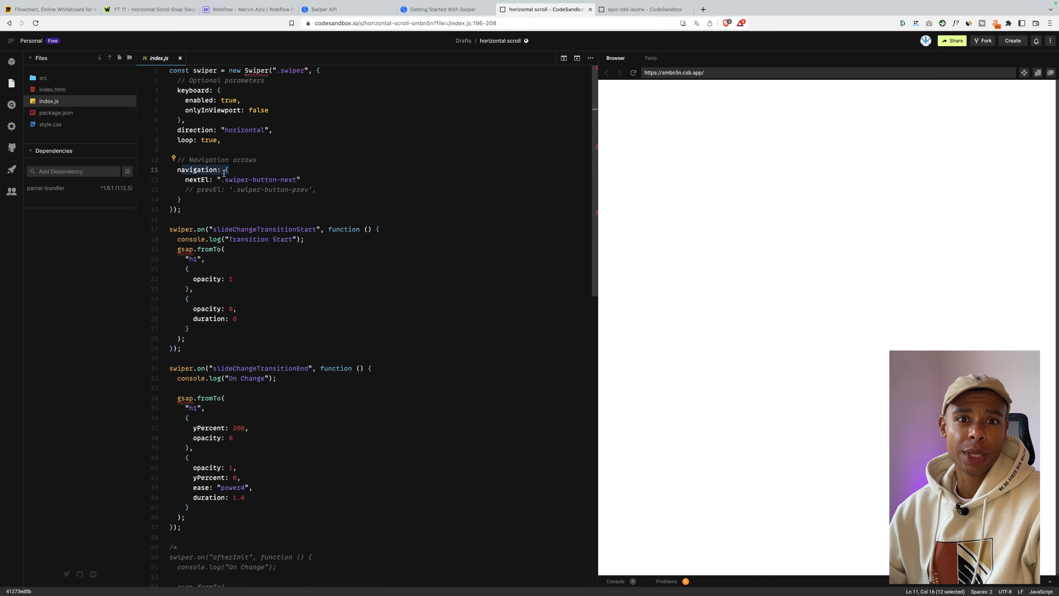
double_click(196, 180)
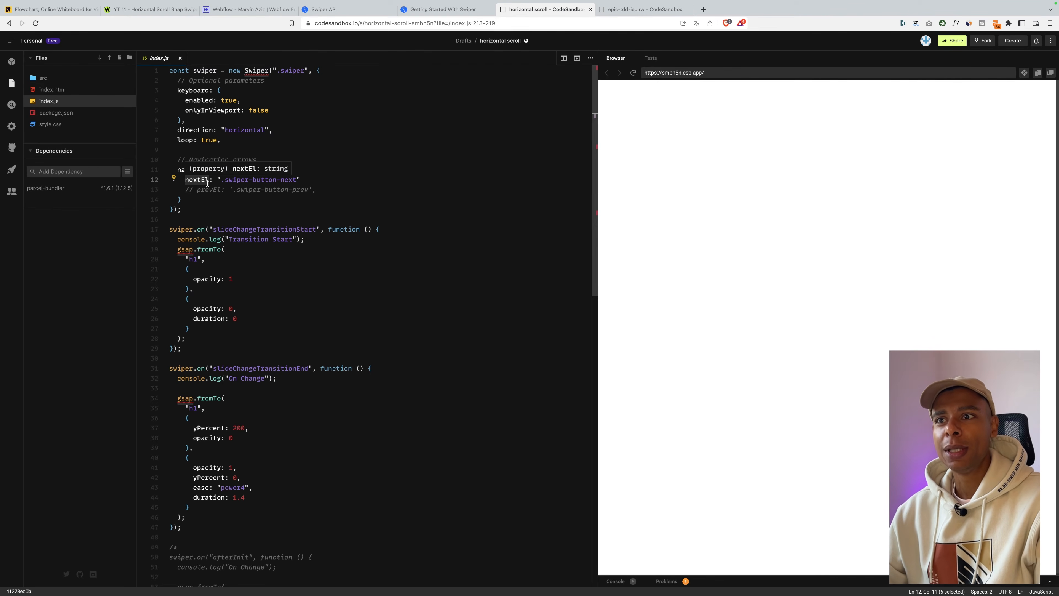
left_click_drag(222, 179, 296, 180)
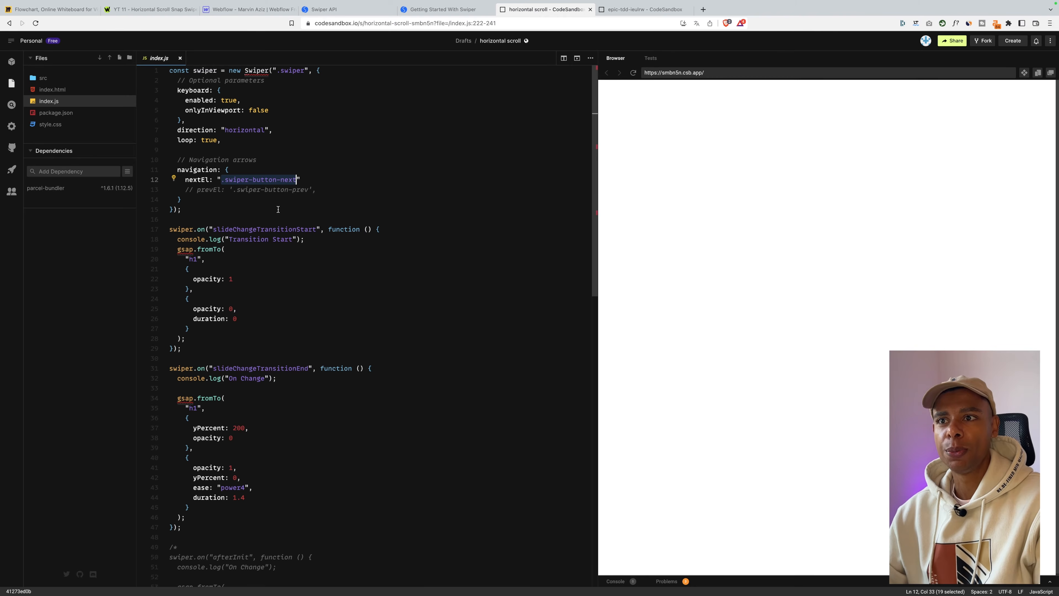
left_click(232, 200)
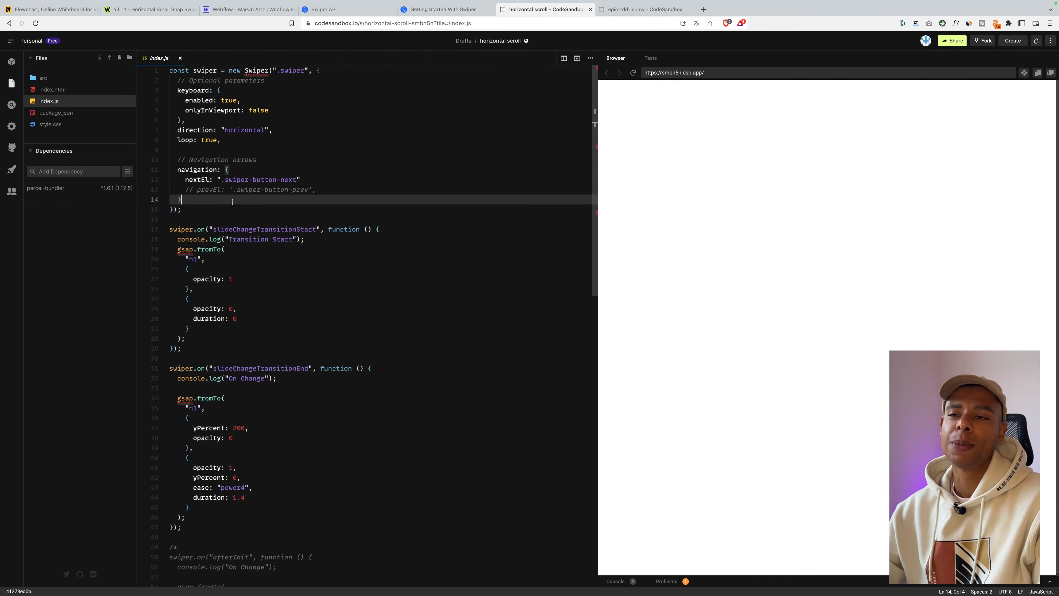
Uncomment the prevEl line in the navigation options, add a comma after the nextEl entry, and highlight the '.swiper-button-prev' value.
left_click(192, 190)
key("BackSpace")
key("BackSpace")
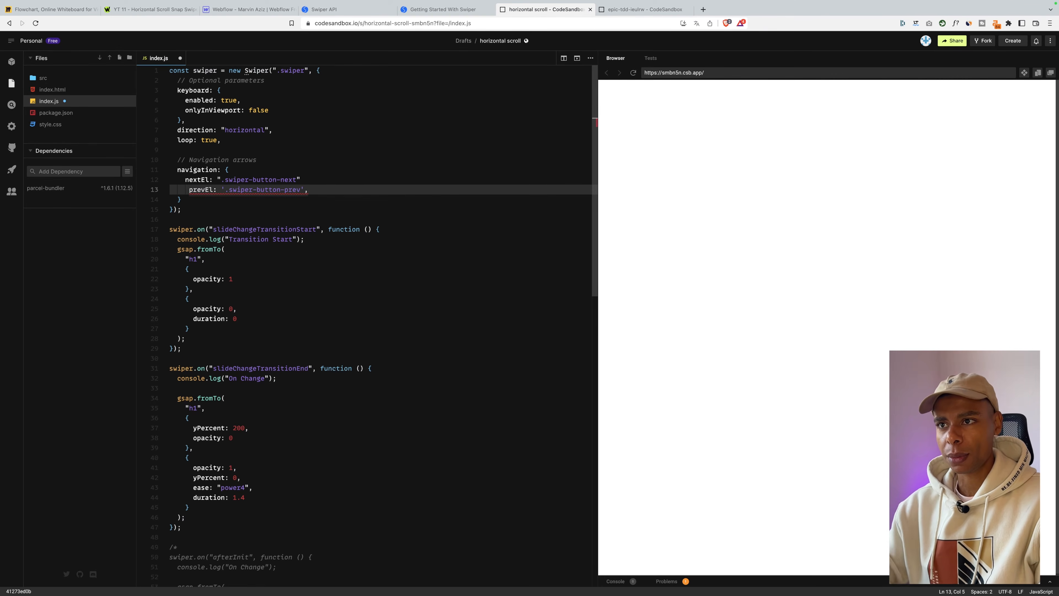
left_click(336, 181)
type(",")
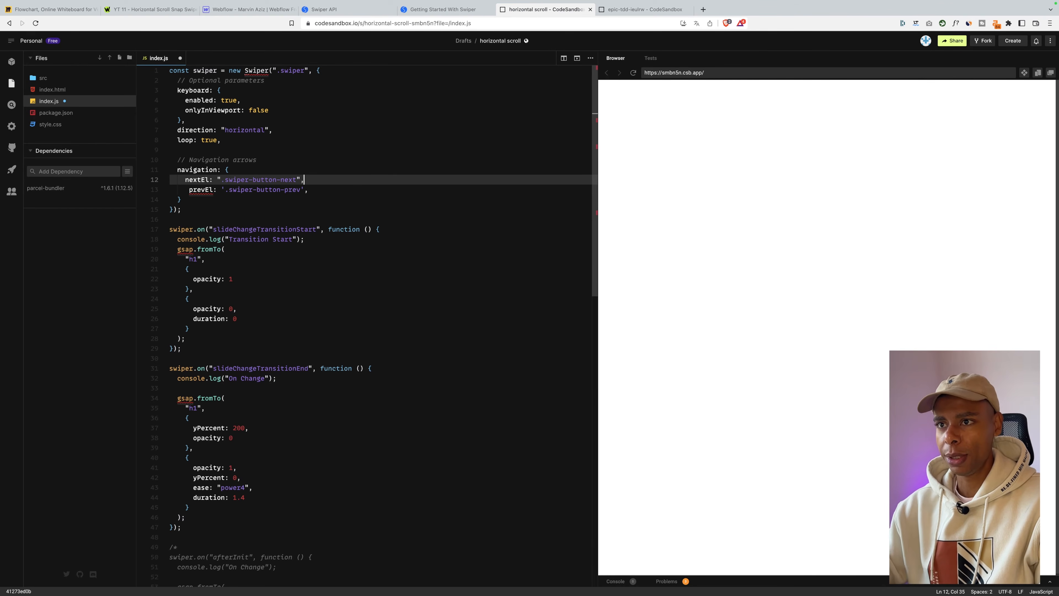
left_click_drag(188, 190, 328, 194)
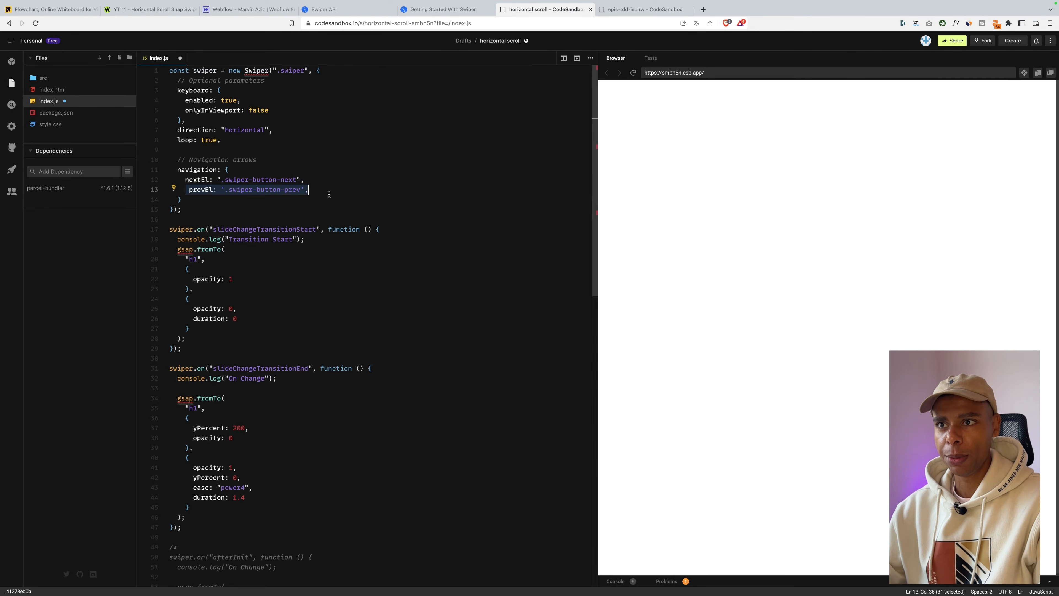
left_click(328, 193)
left_click_drag(223, 190, 306, 191)
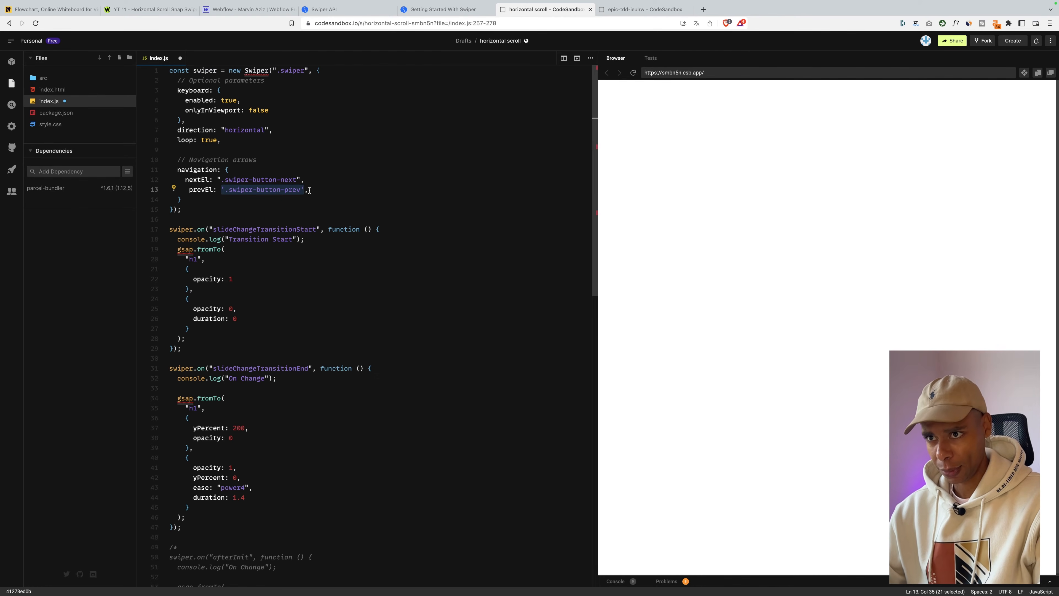
Delete the prevEl line from the navigation options and the trailing comma after the nextEl entry.
double_click(263, 190)
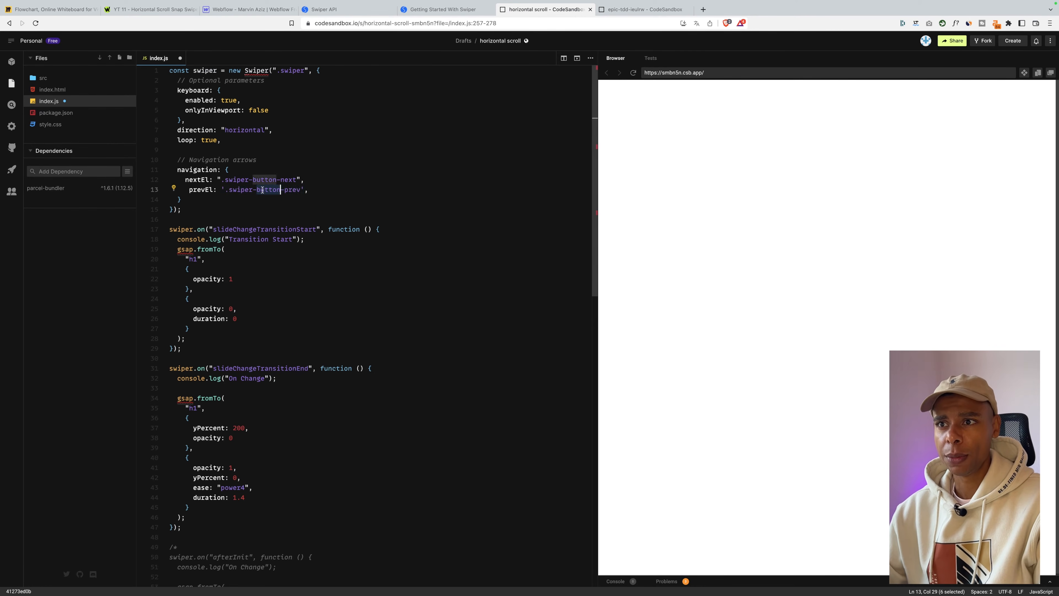
triple_click(263, 189)
key("BackSpace")
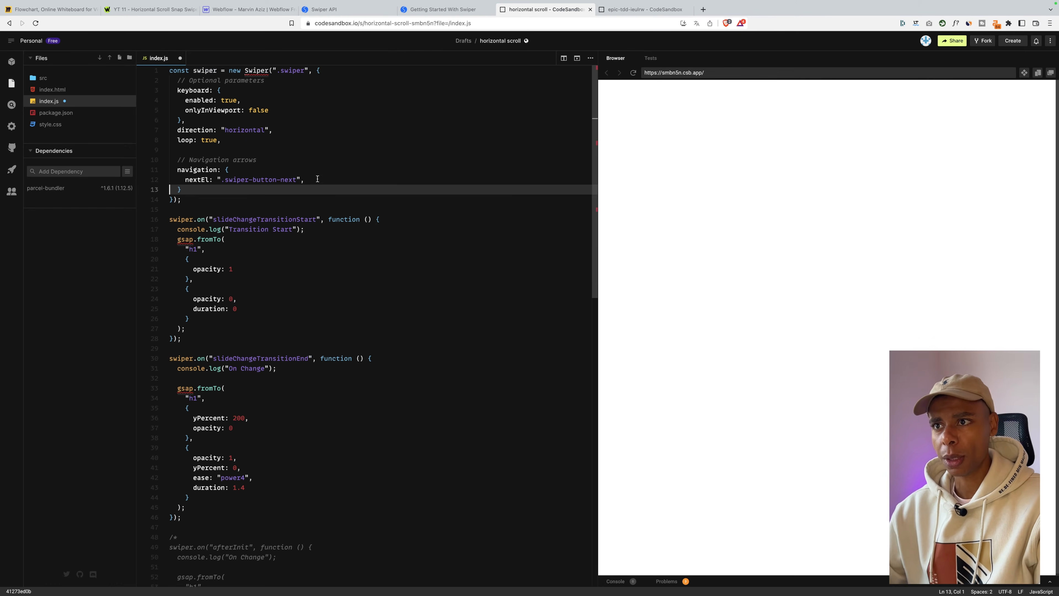
left_click(317, 179)
key("BackSpace")
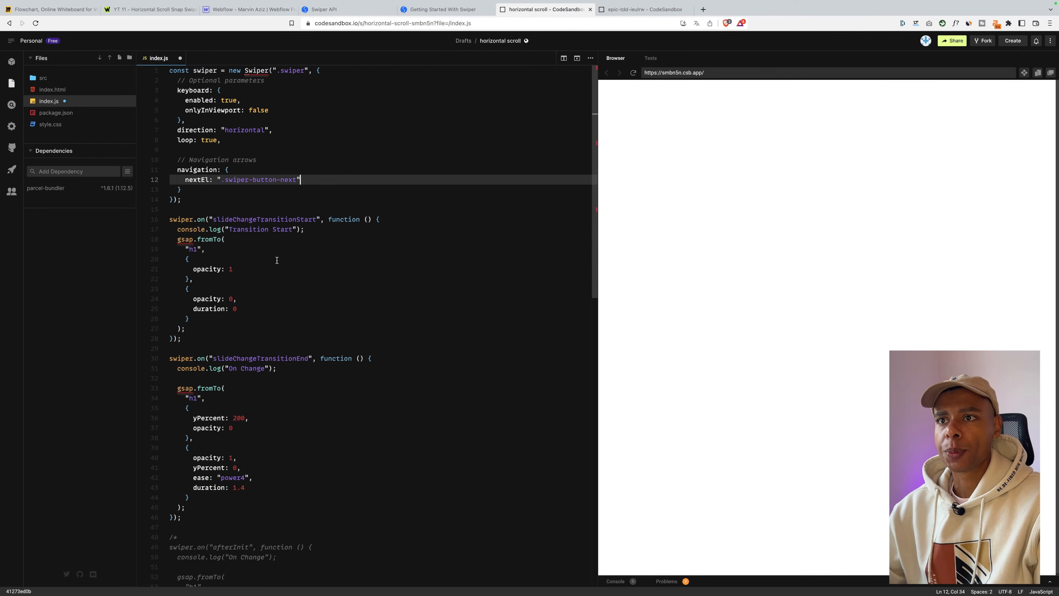
Highlight the whole Swiper initialization block and the "Transition Start" log line in the slideChangeTransitionStart handler.
left_click_drag(181, 199, 169, 70)
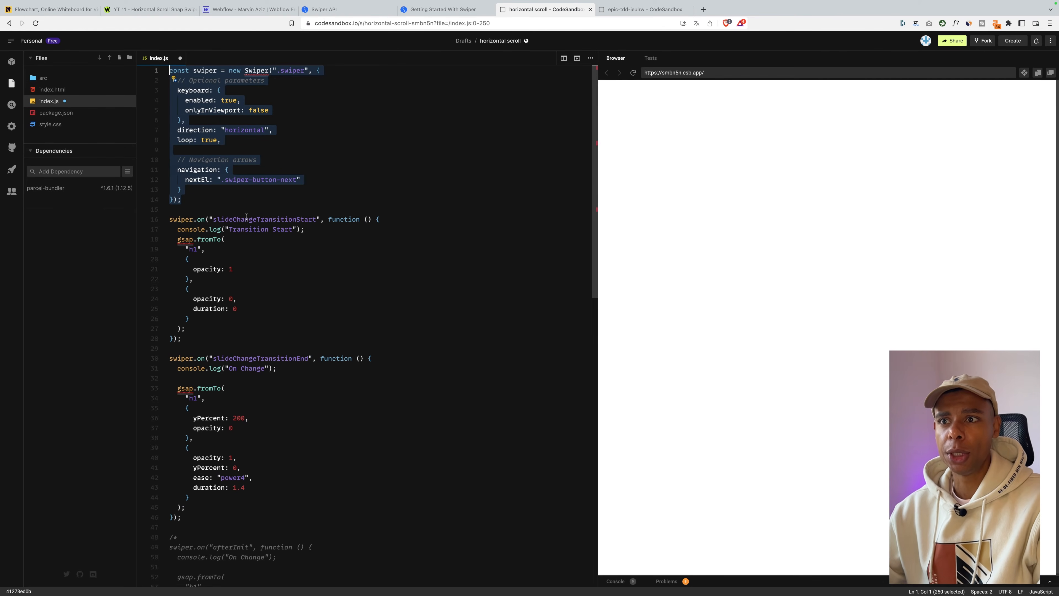
key("Right")
scroll(255, 203, "down", 2)
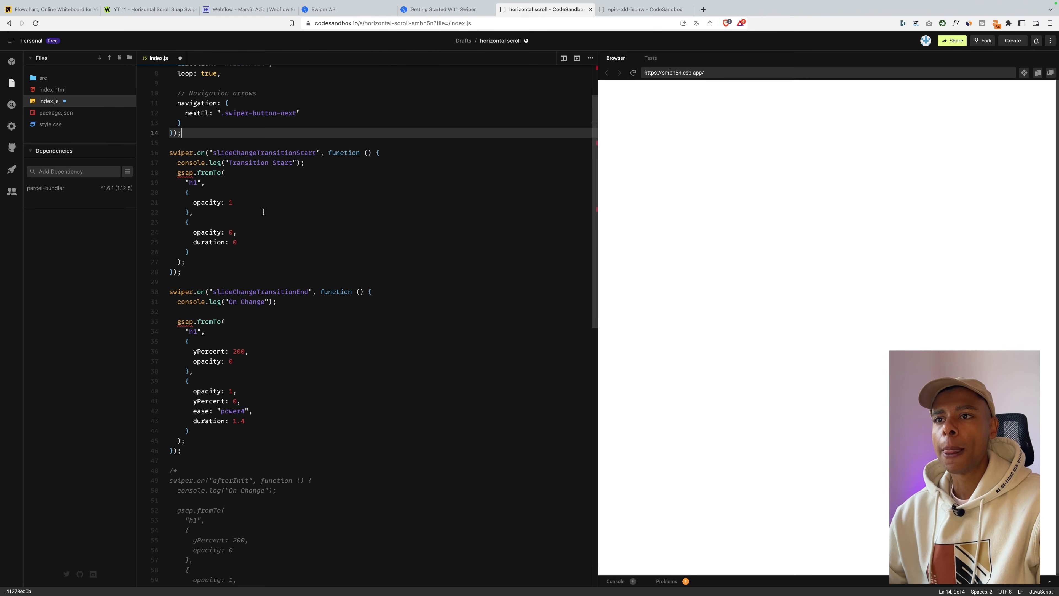
left_click_drag(178, 162, 300, 164)
left_click(208, 155)
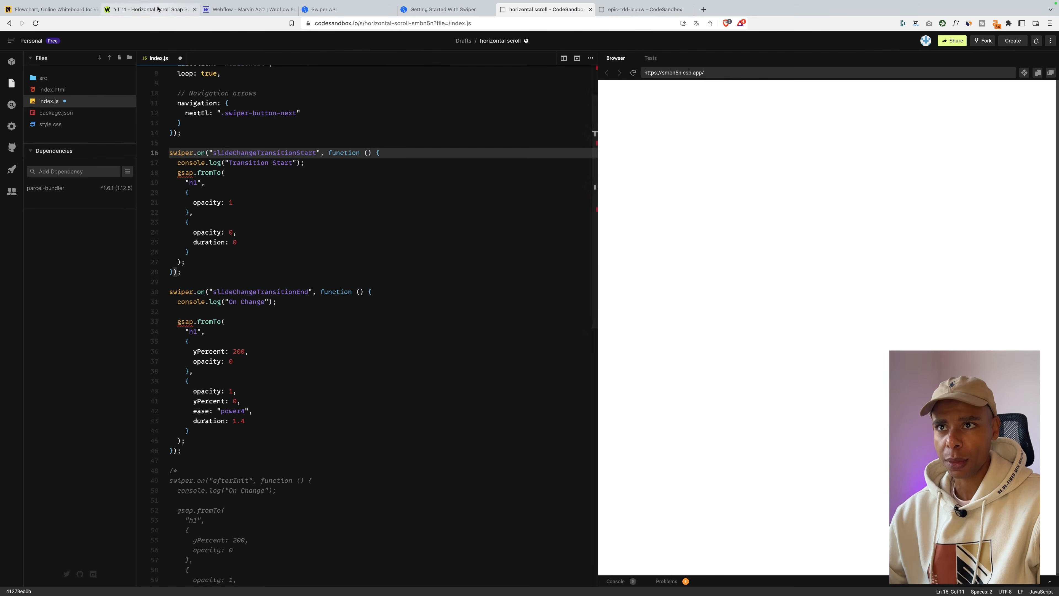
Inspect the published slider page with a cleared console, advance one slide, and highlight the logged "On Change" message.
left_click(148, 9)
right_click(533, 274)
left_click(555, 407)
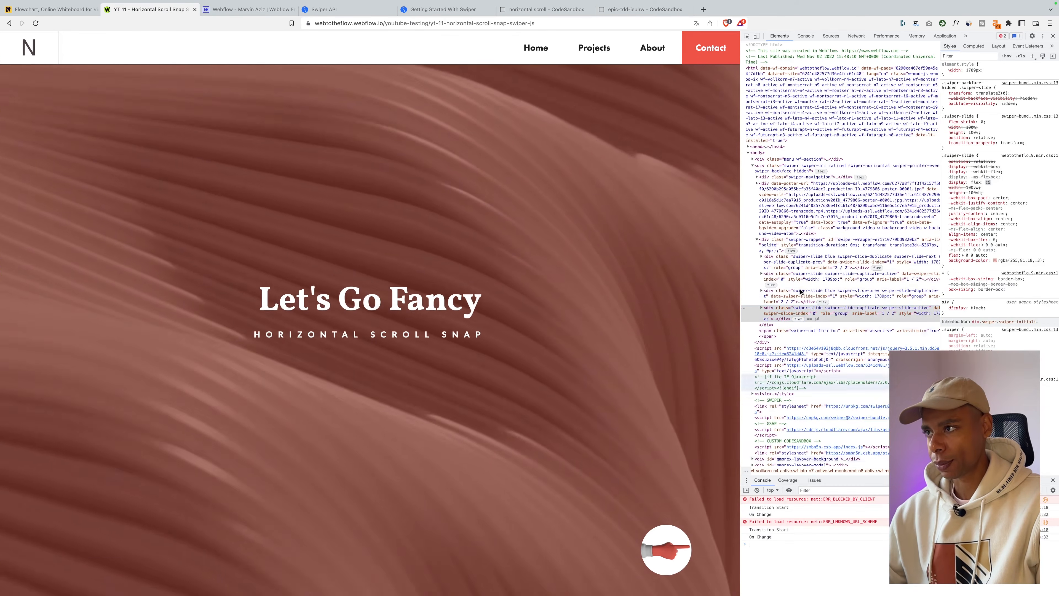
left_click(756, 490)
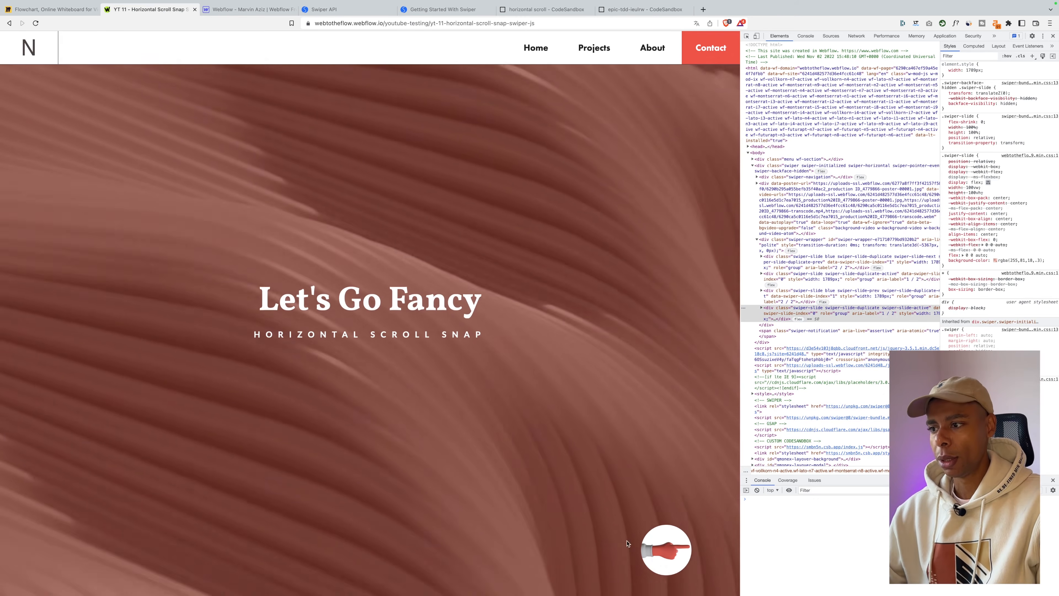
left_click(660, 549)
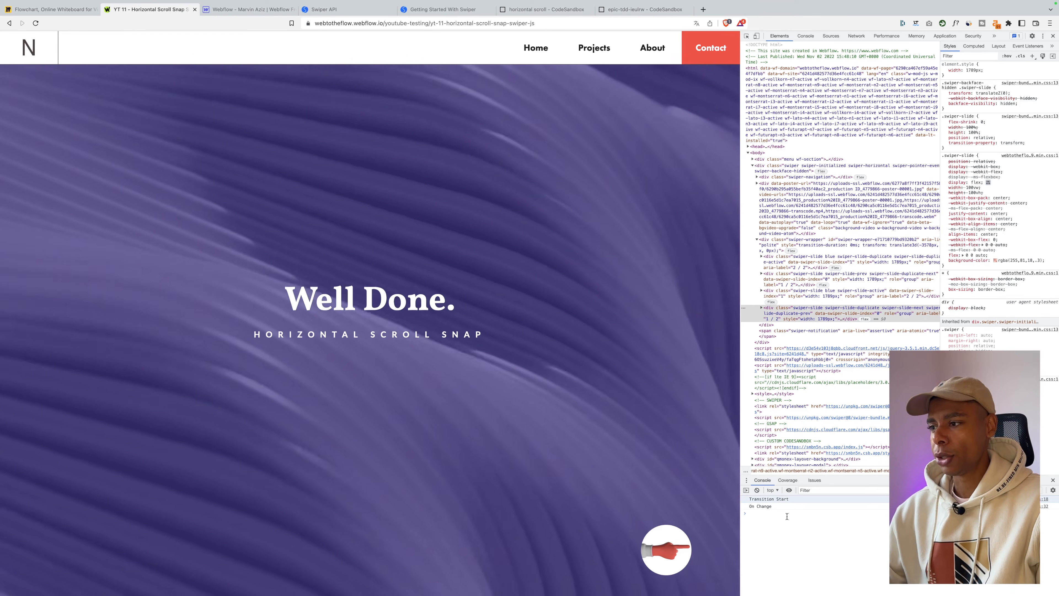
left_click_drag(749, 506, 791, 509)
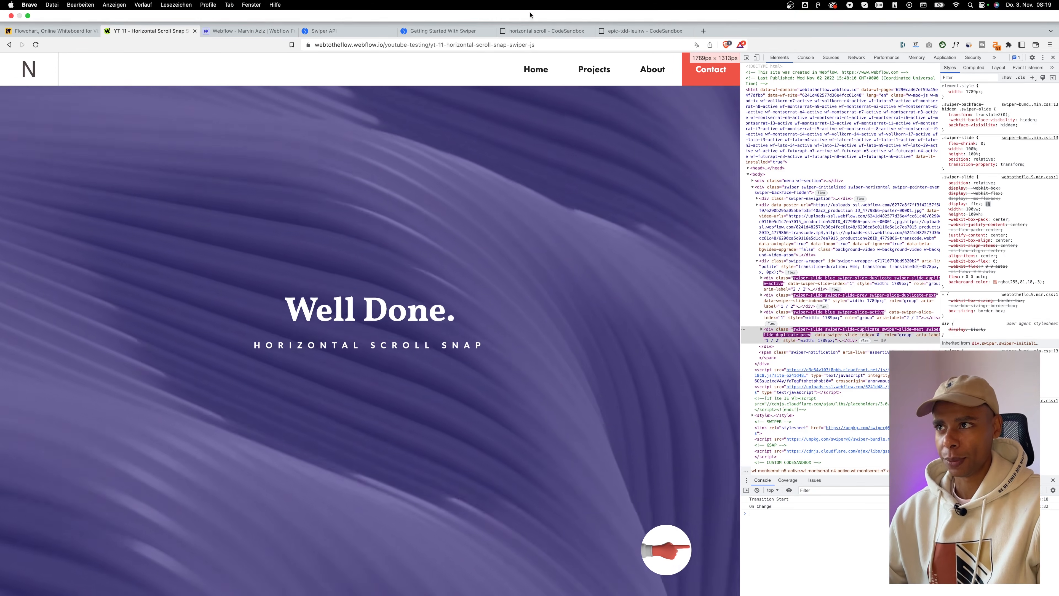
Return to the sandbox code, and highlight both console.log messages and the slideChangeTransitionStart event name.
left_click(536, 31)
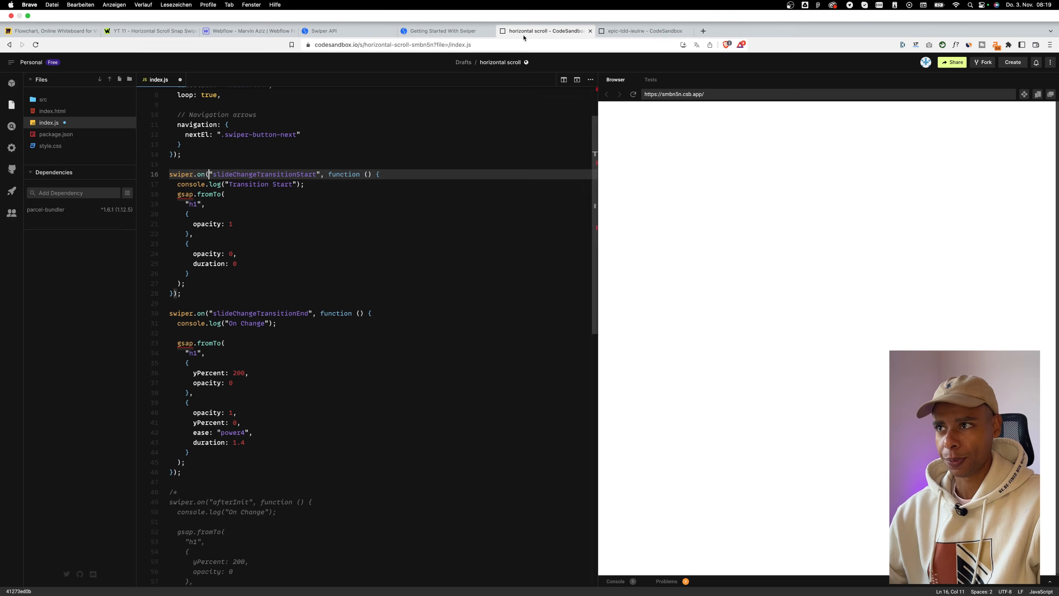
left_click_drag(229, 163, 308, 167)
left_click_drag(229, 303, 266, 304)
left_click(284, 309)
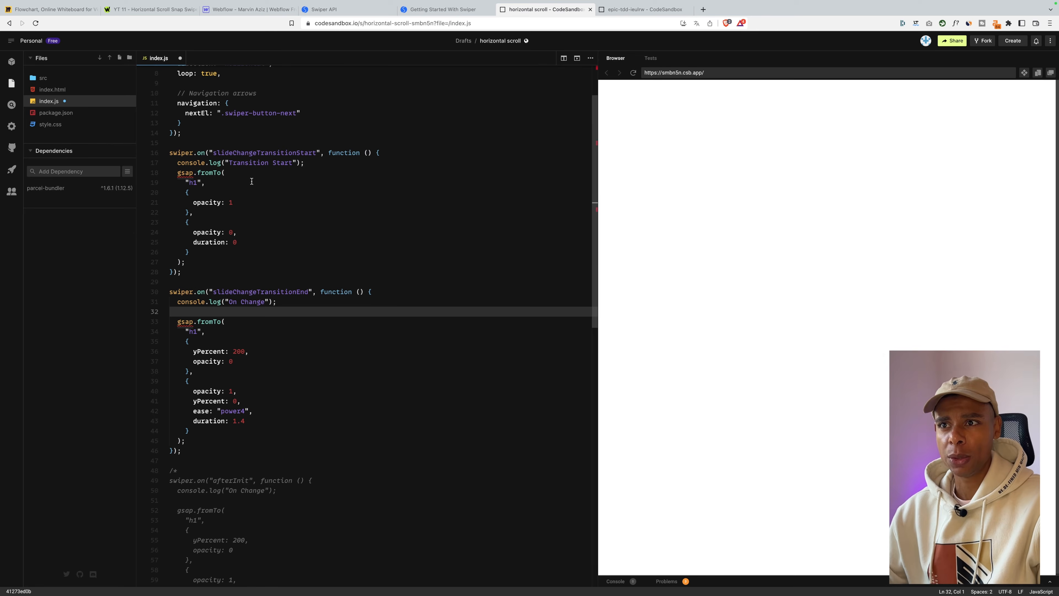
left_click_drag(214, 152, 315, 152)
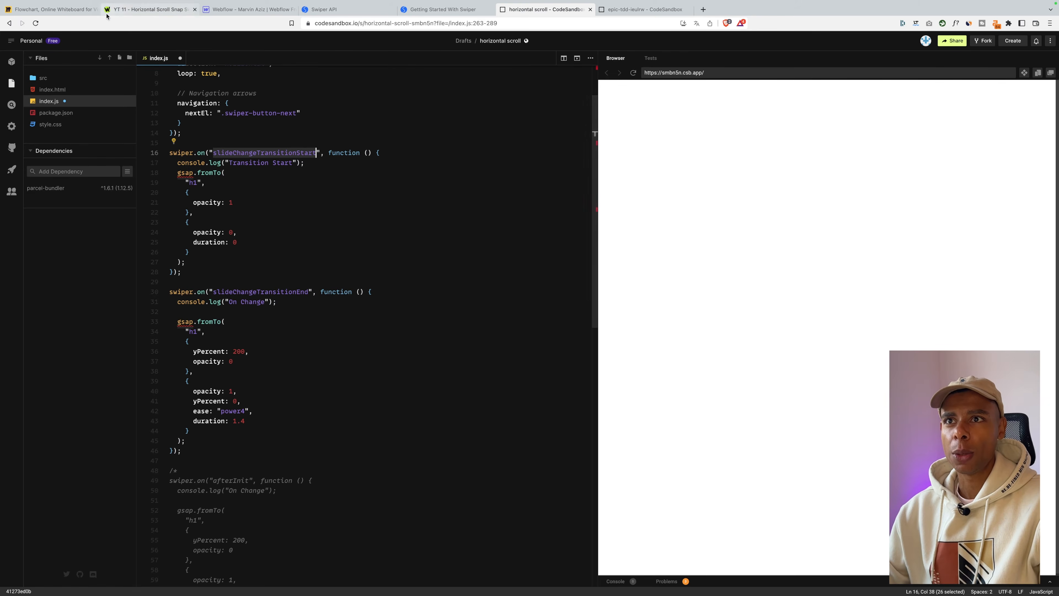
Switch to the published slider page, advance another slide, and highlight the new "Transition Start" message in the console.
left_click(142, 9)
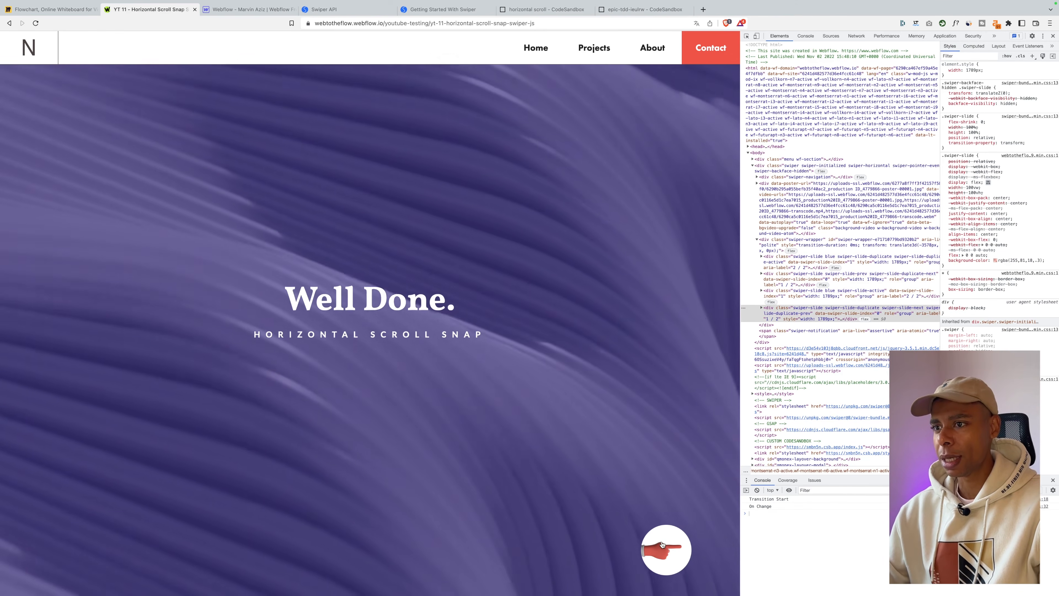
left_click(649, 537)
left_click_drag(762, 514, 787, 515)
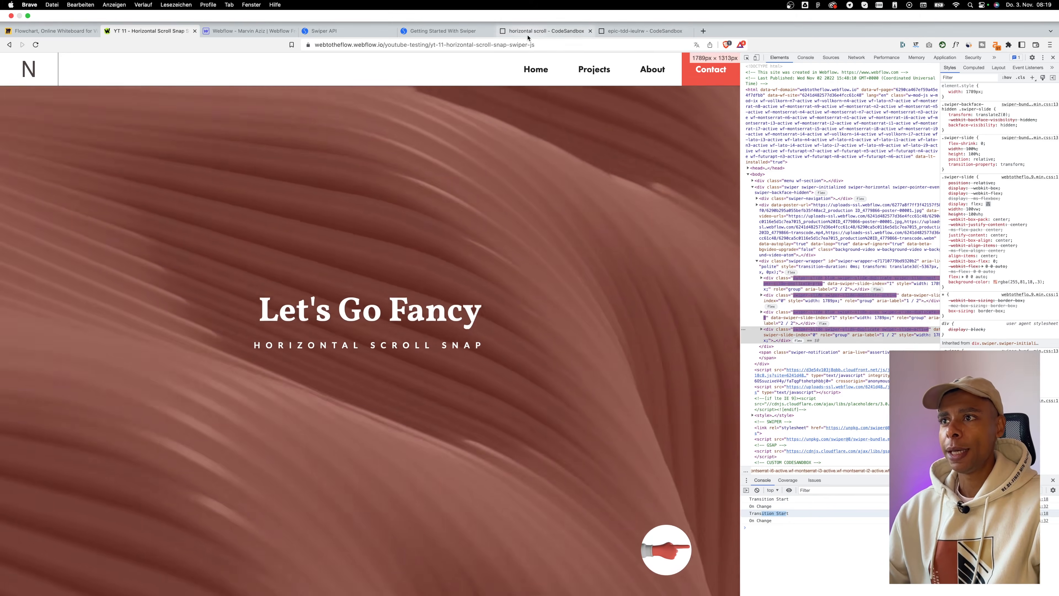
Return to the sandbox code, and highlight the slideChangeTransitionEnd event name and the log lines of both transition handlers.
left_click(530, 31)
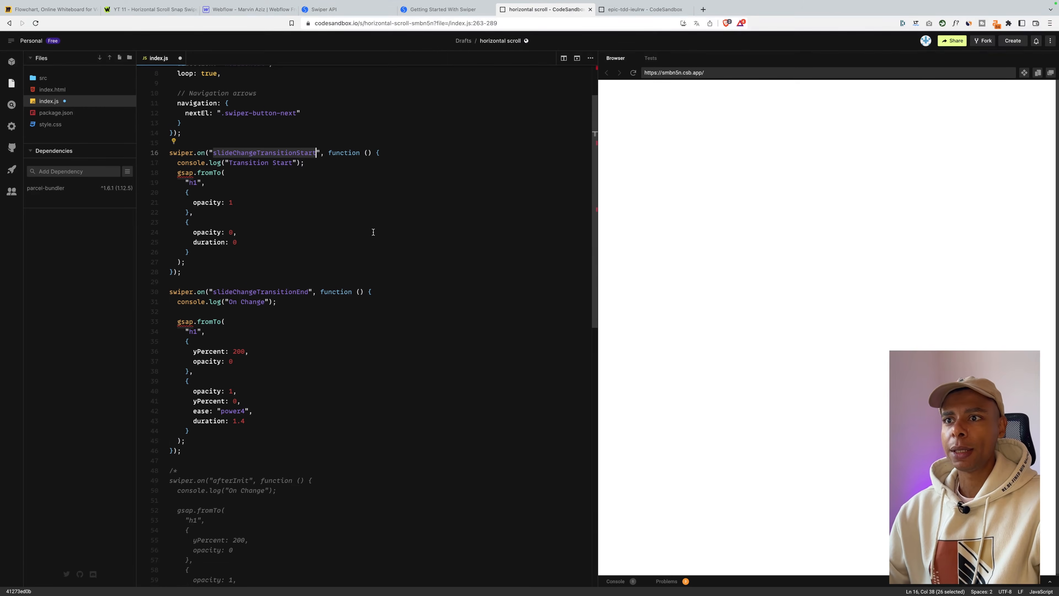
left_click(222, 312)
left_click_drag(213, 290, 304, 291)
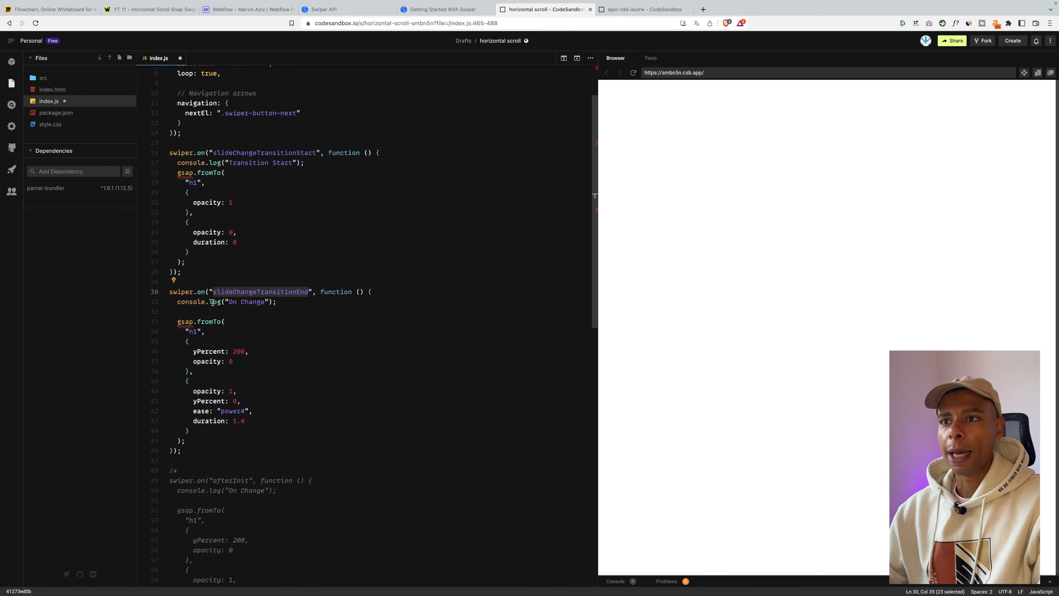
left_click_drag(195, 164, 304, 164)
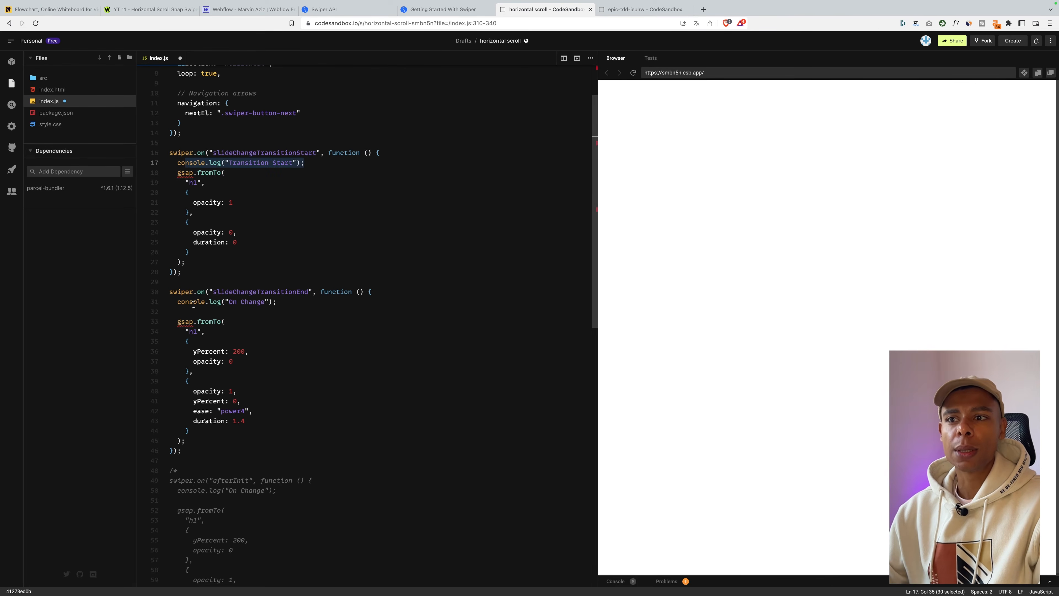
left_click_drag(193, 301, 257, 301)
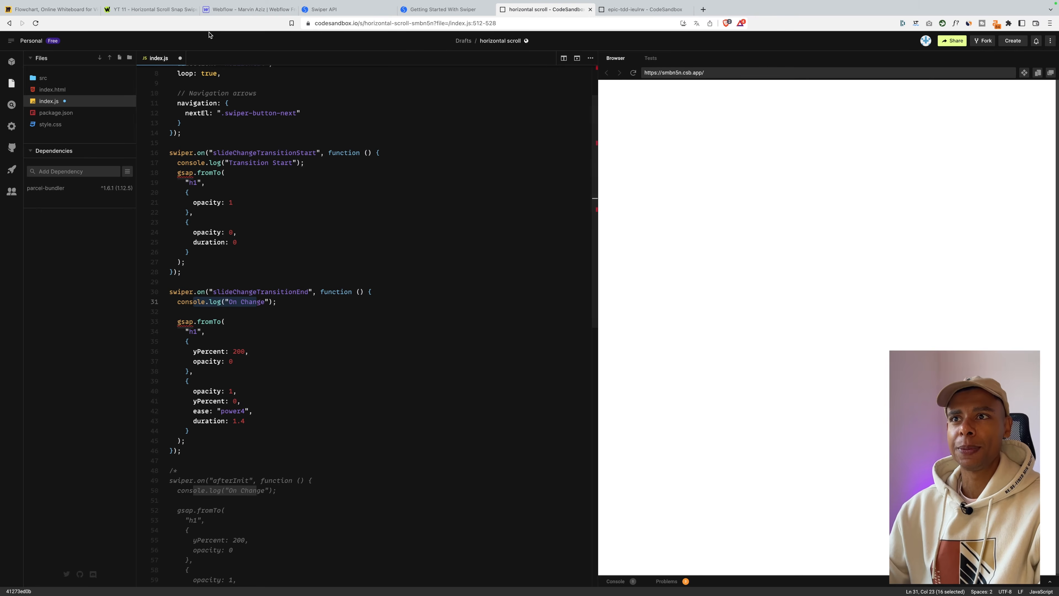
left_click_drag(194, 153, 273, 154)
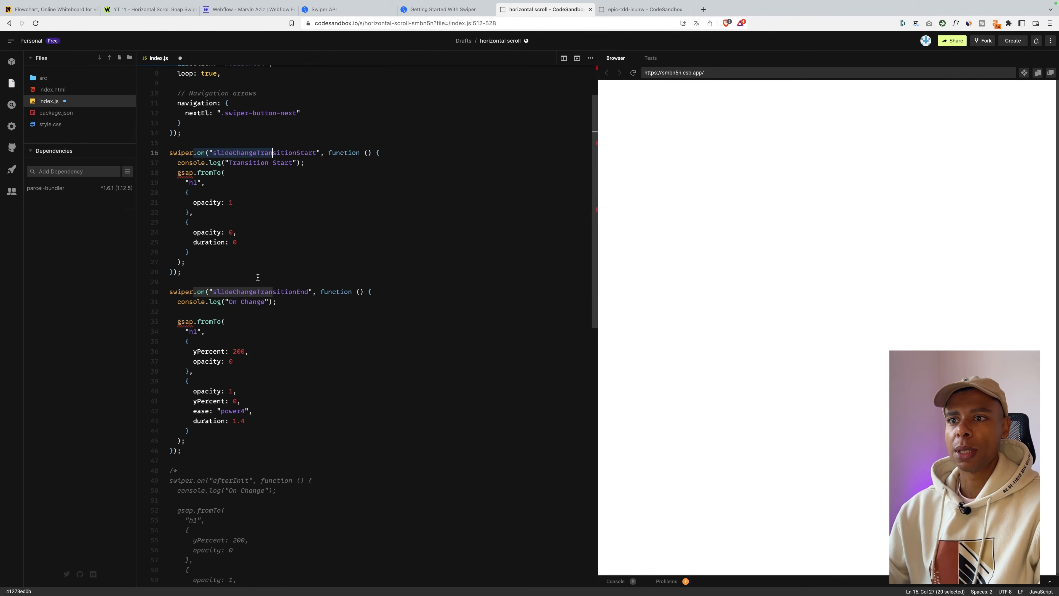
left_click_drag(221, 300, 269, 294)
left_click(295, 302)
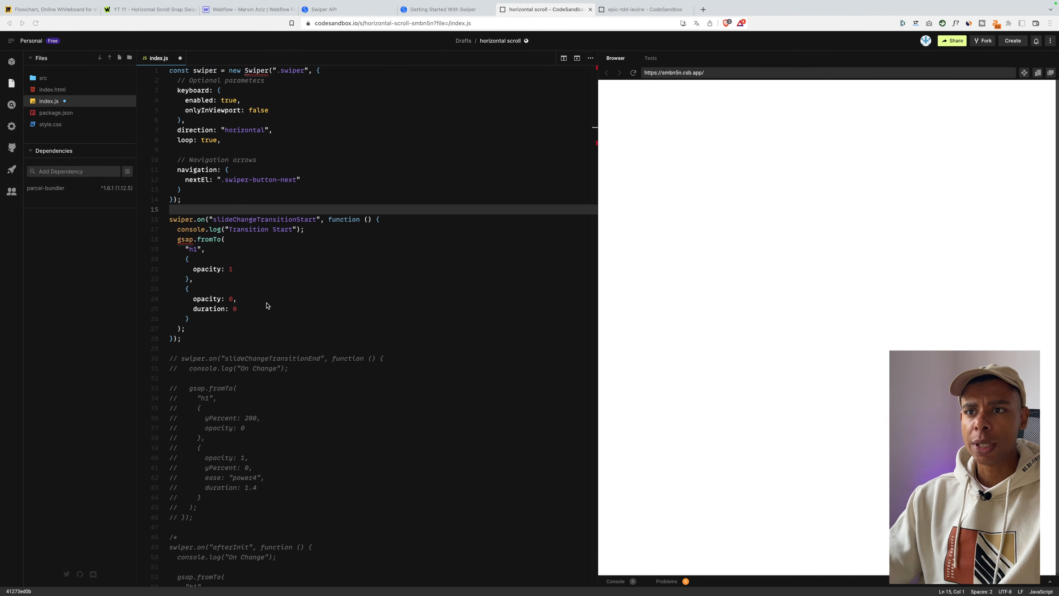
Highlight the whole gsap.fromTo block inside the slideChangeTransitionStart handler.
left_click(192, 320)
left_click_drag(172, 240, 185, 328)
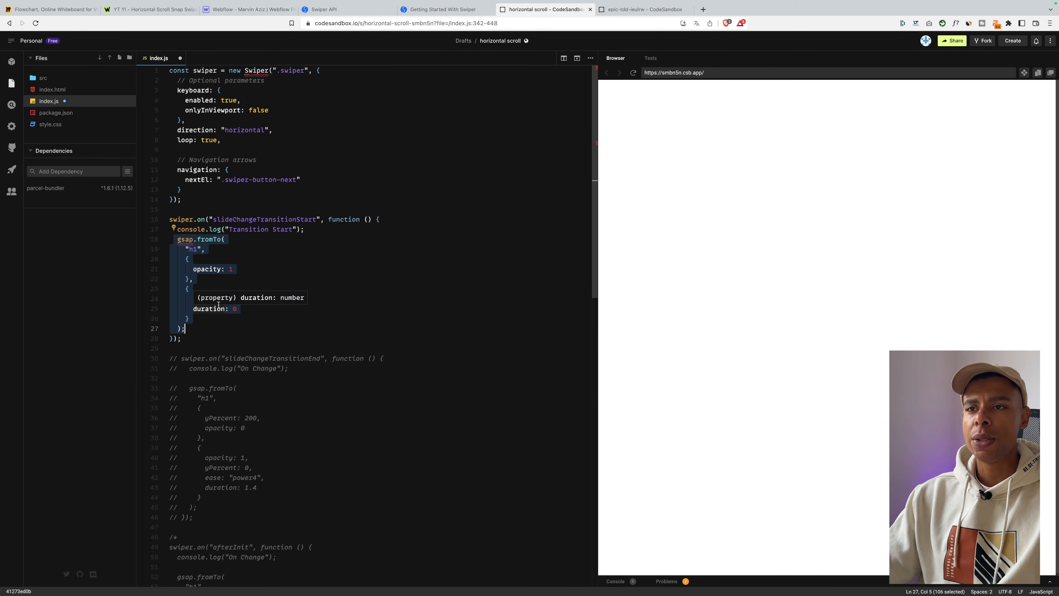
left_click(187, 244)
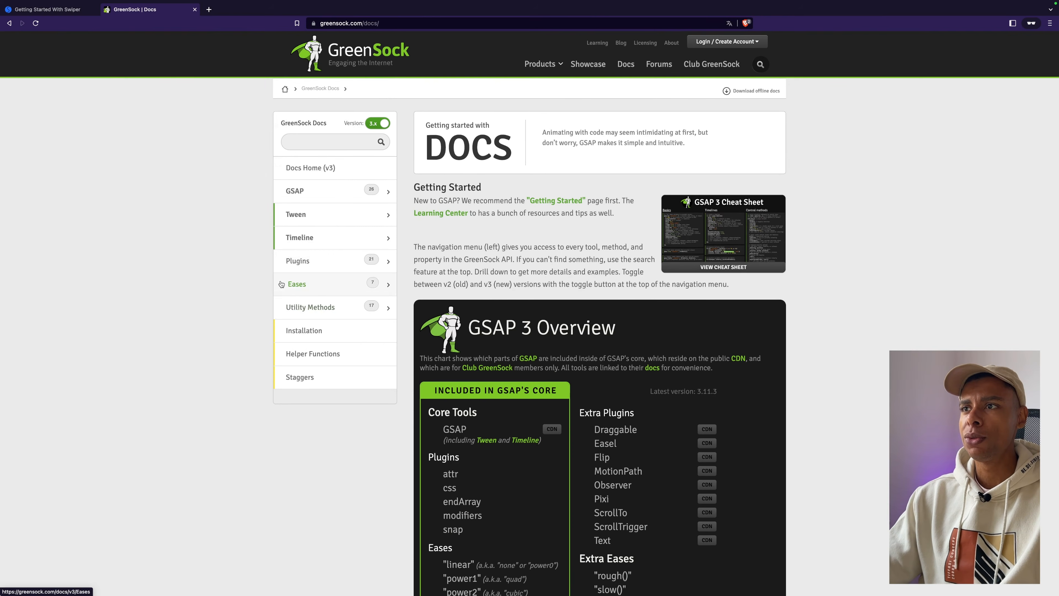
Switch to the GreenSock docs, open the Getting Started guide, and find the interactive demo of the four tween methods.
left_click(559, 204)
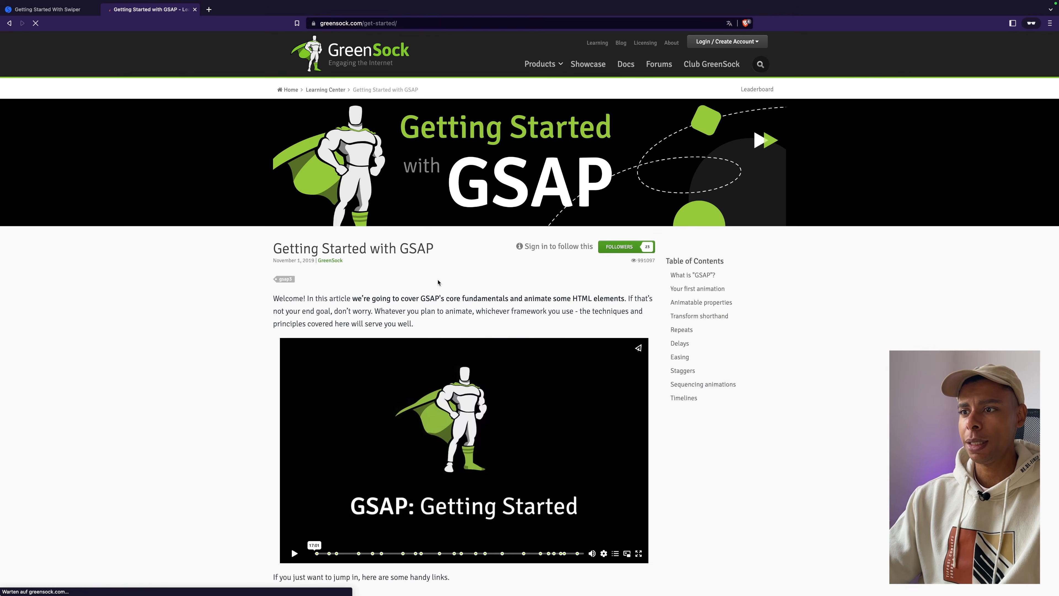
scroll(439, 276, "down", 5)
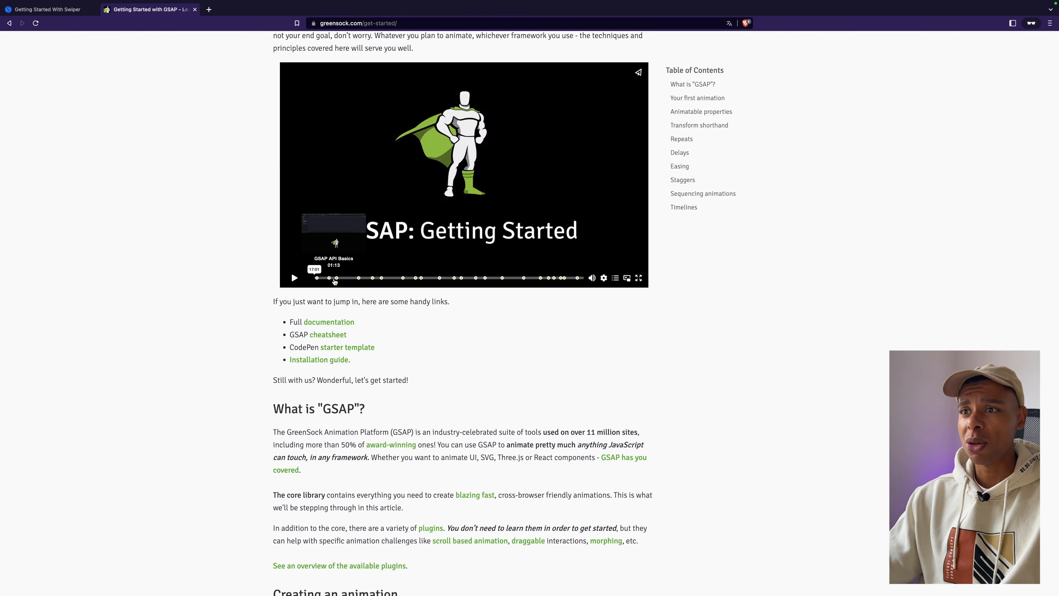
scroll(464, 339, "down", 5)
scroll(464, 338, "down", 3)
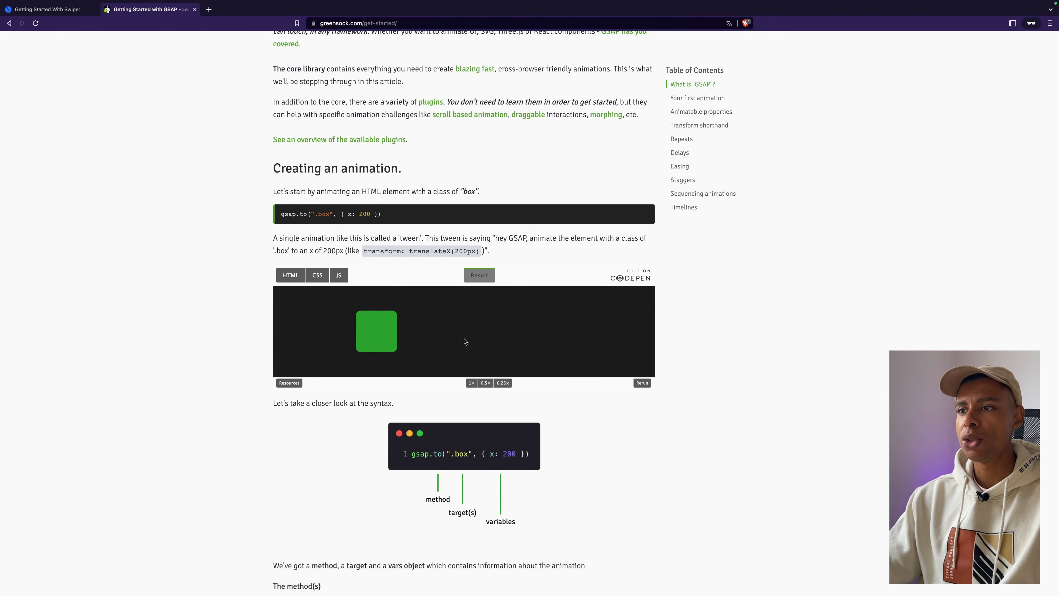
scroll(465, 342, "down", 10)
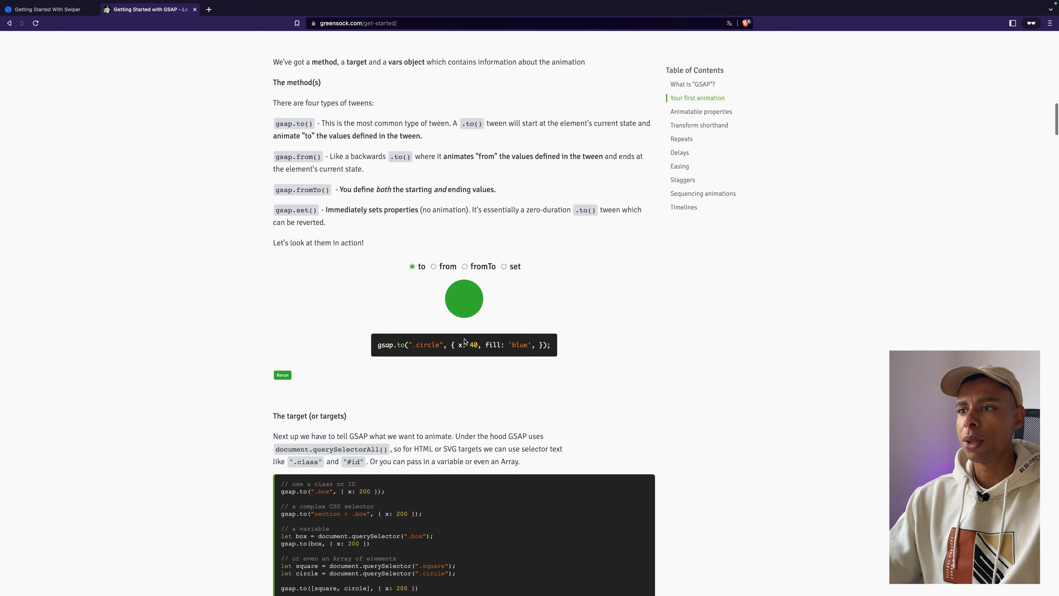
scroll(464, 341, "down", 1)
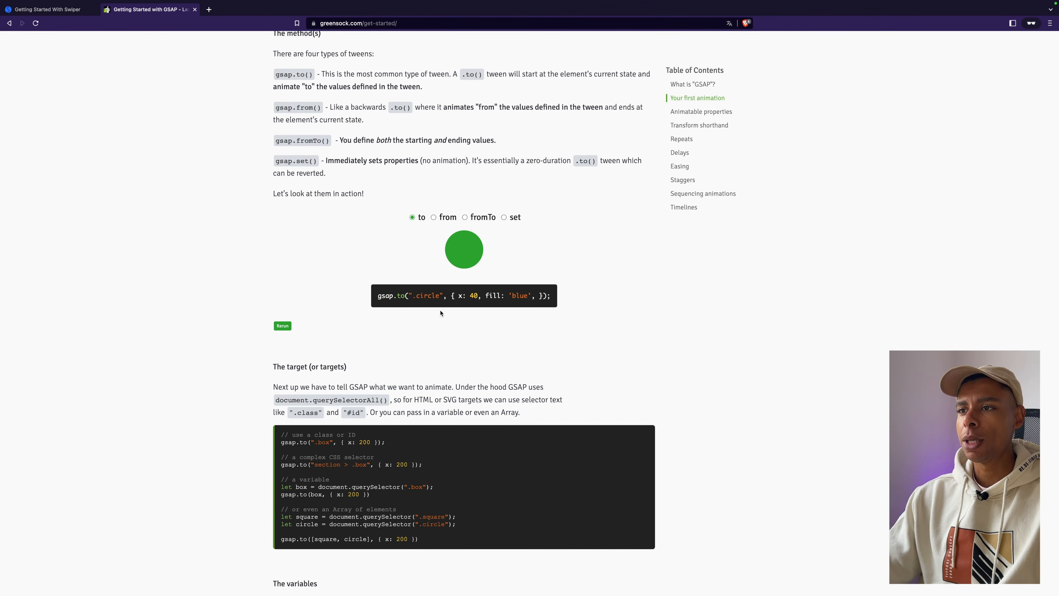
scroll(521, 287, "up", 2)
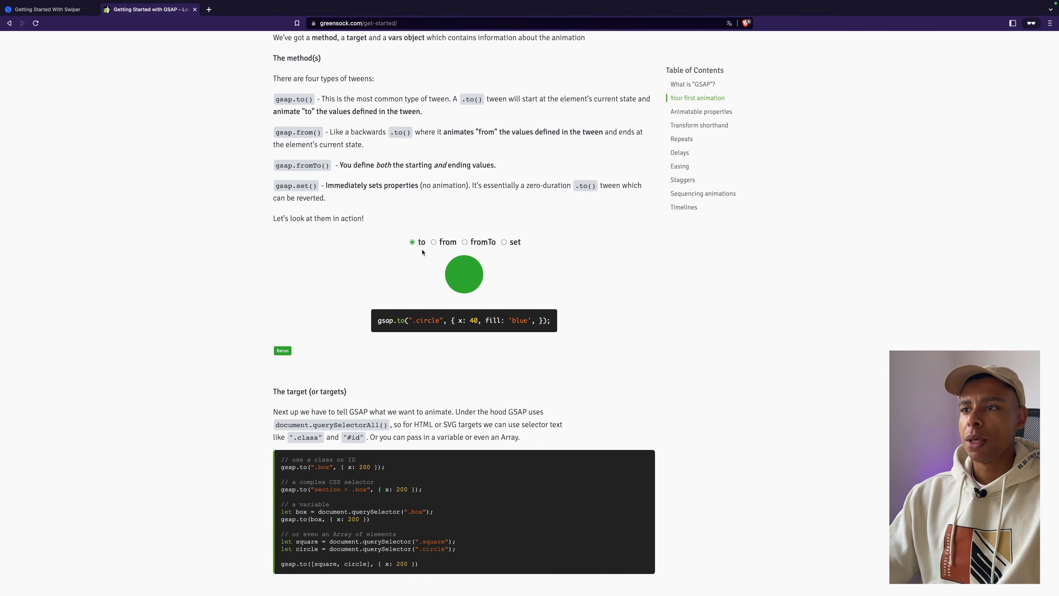
Preview the from, fromTo, set and to tweens in the circle demo.
left_click(442, 243)
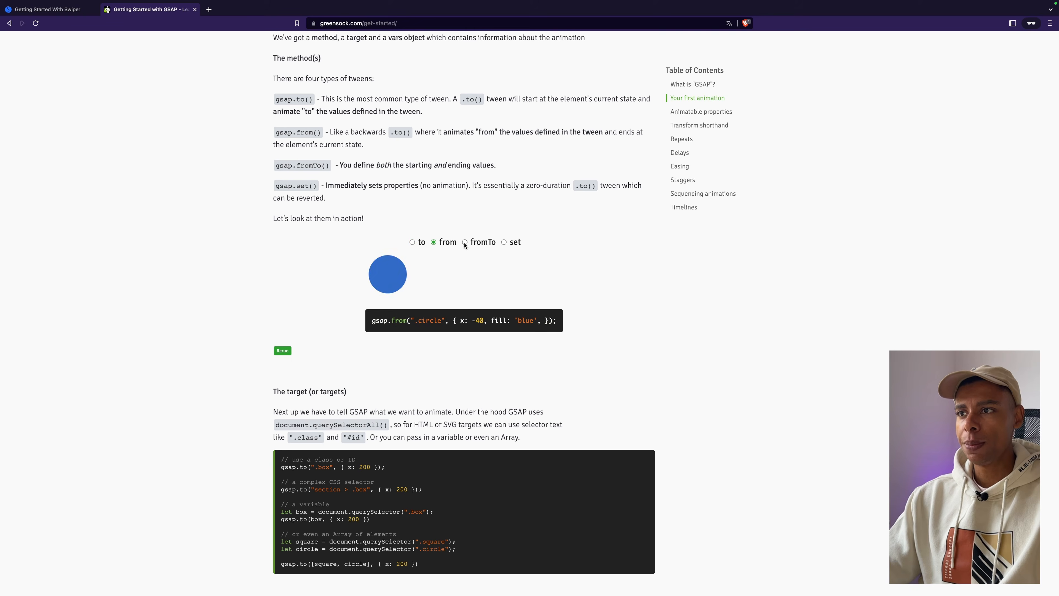
left_click(475, 242)
left_click(512, 244)
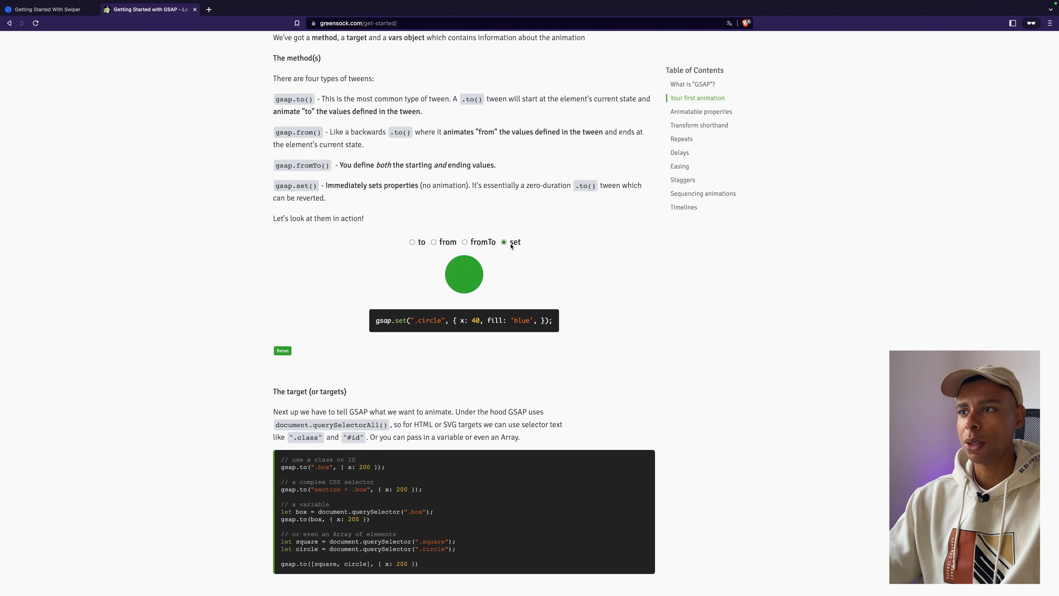
left_click(420, 245)
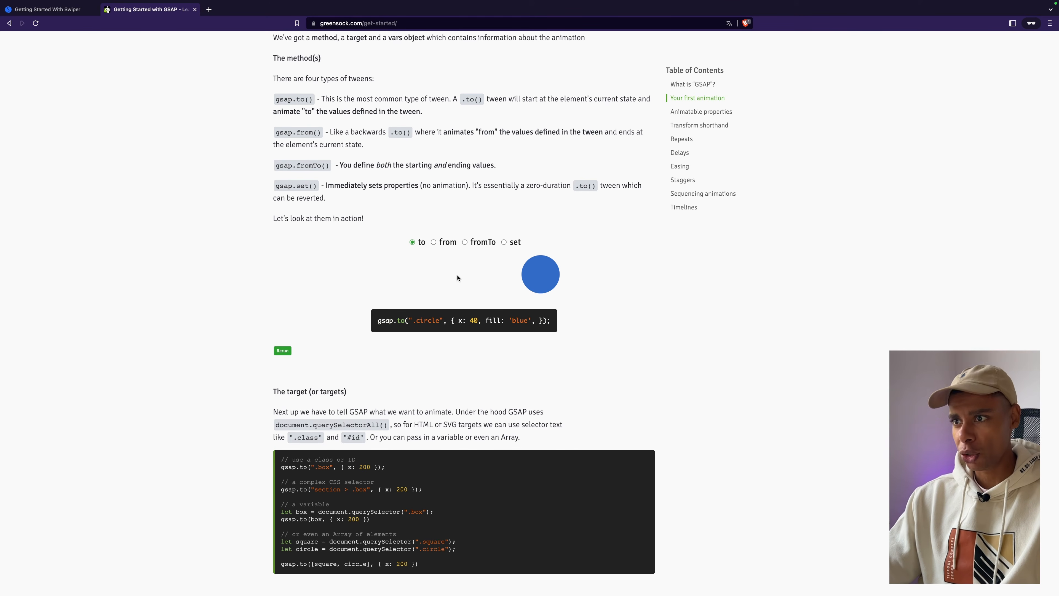
Highlight the x: 40 and fill: 'blue' variables and the ".circle" target in the gsap.to example.
left_click_drag(457, 320, 535, 321)
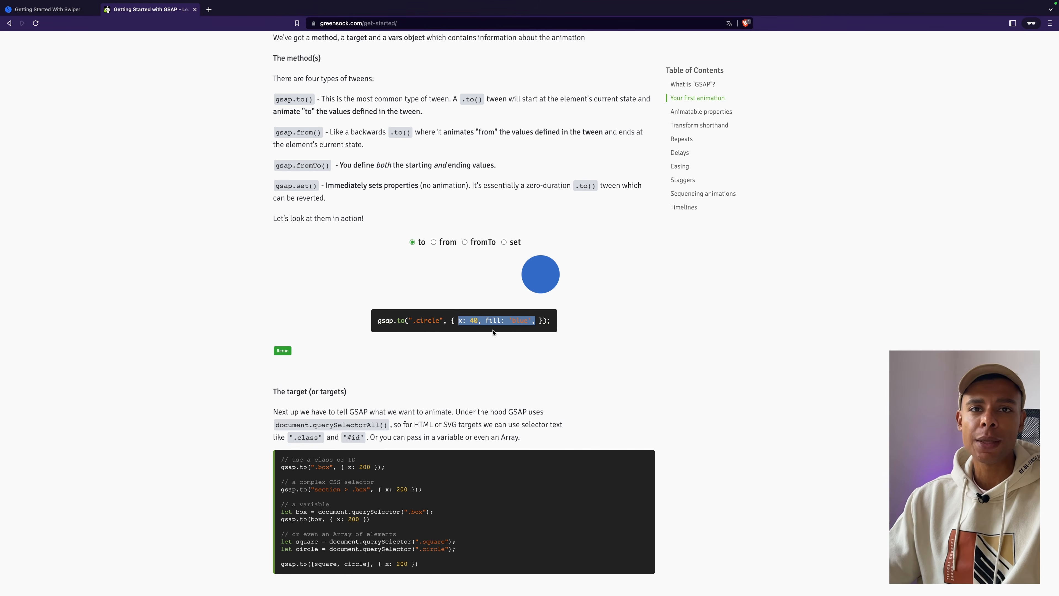
left_click(466, 321)
left_click_drag(460, 322, 482, 321)
left_click(474, 330)
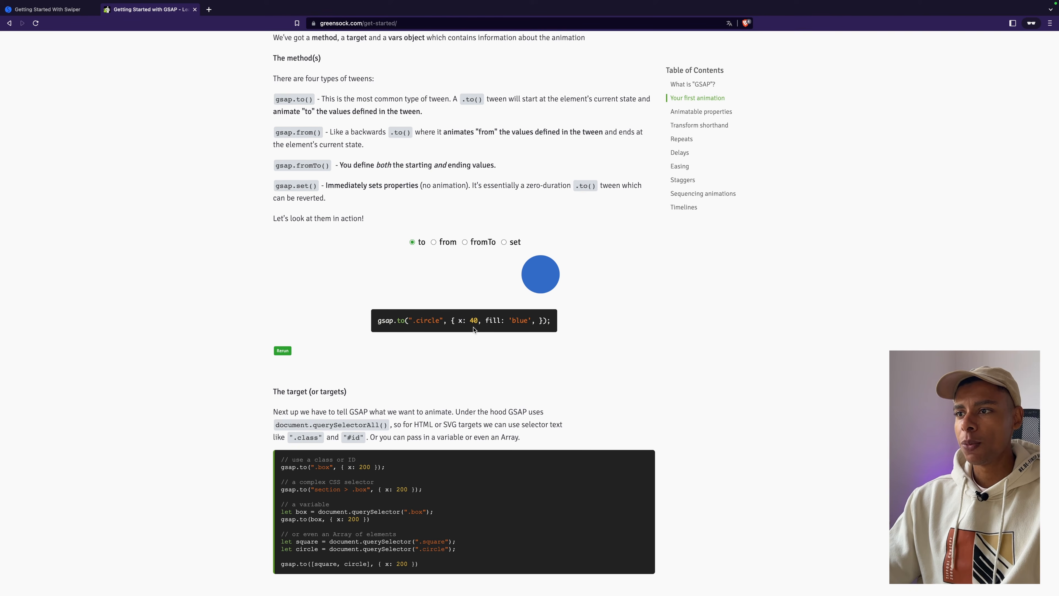
left_click_drag(461, 321, 531, 322)
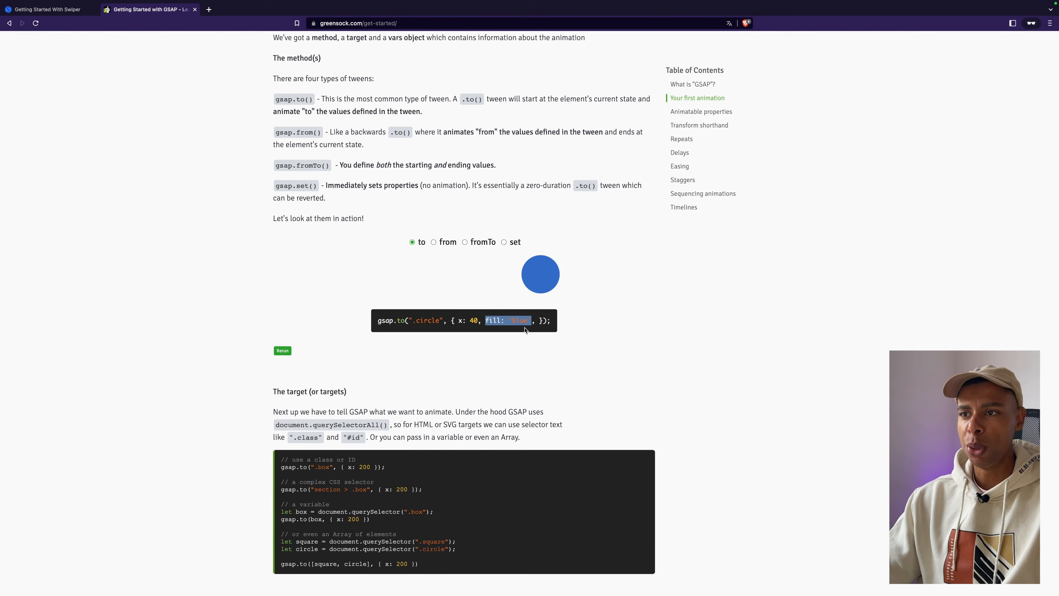
left_click_drag(411, 320, 443, 320)
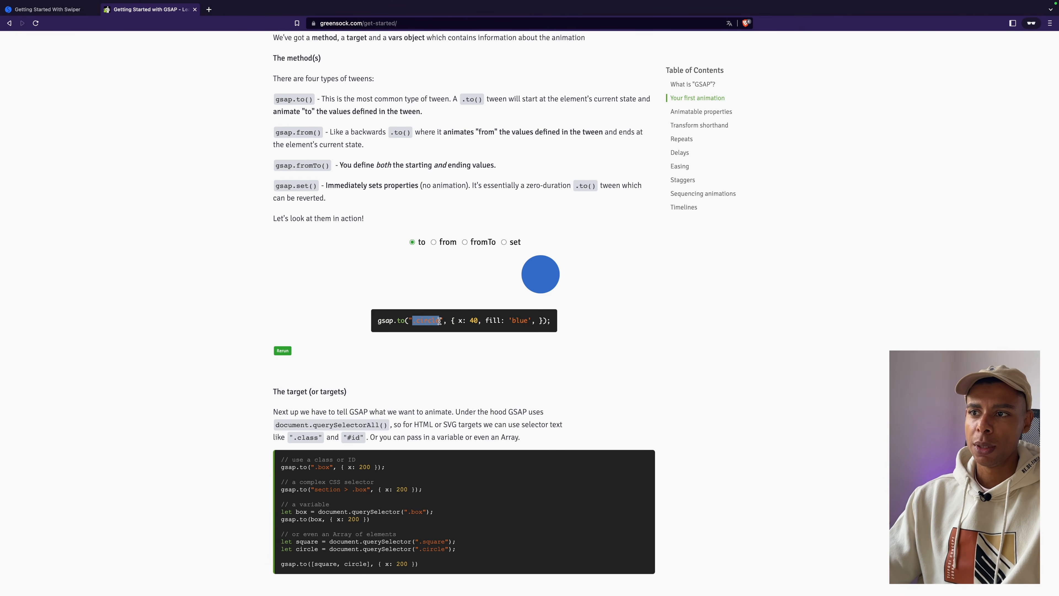
Play the from tween, highlight its x: -40 and fill: 'blue' variables, and compare it with the to tween.
left_click(433, 242)
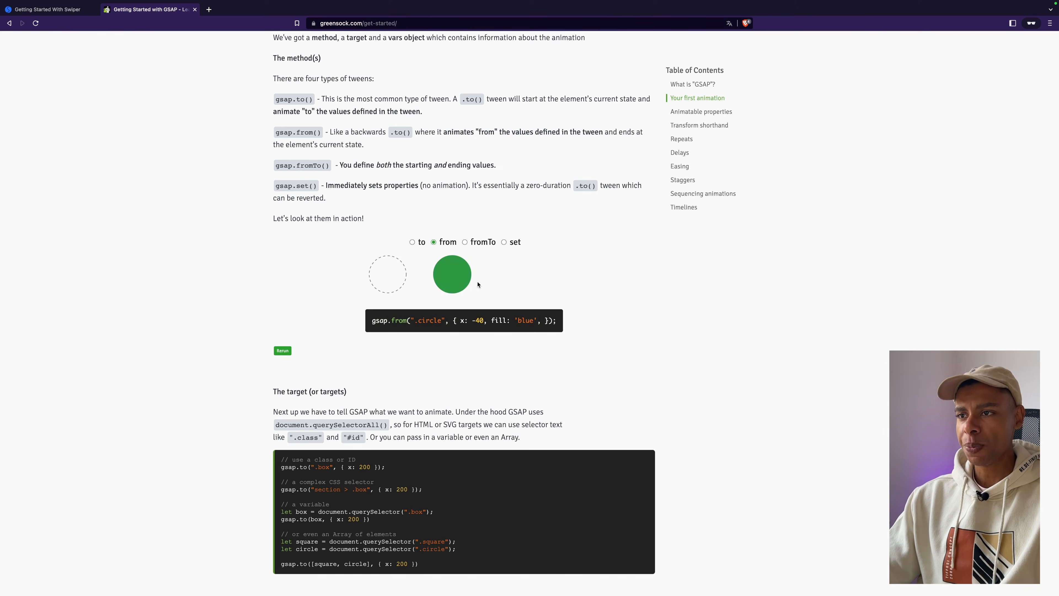
scroll(384, 271, "down", 1)
scroll(458, 321, "down", 1)
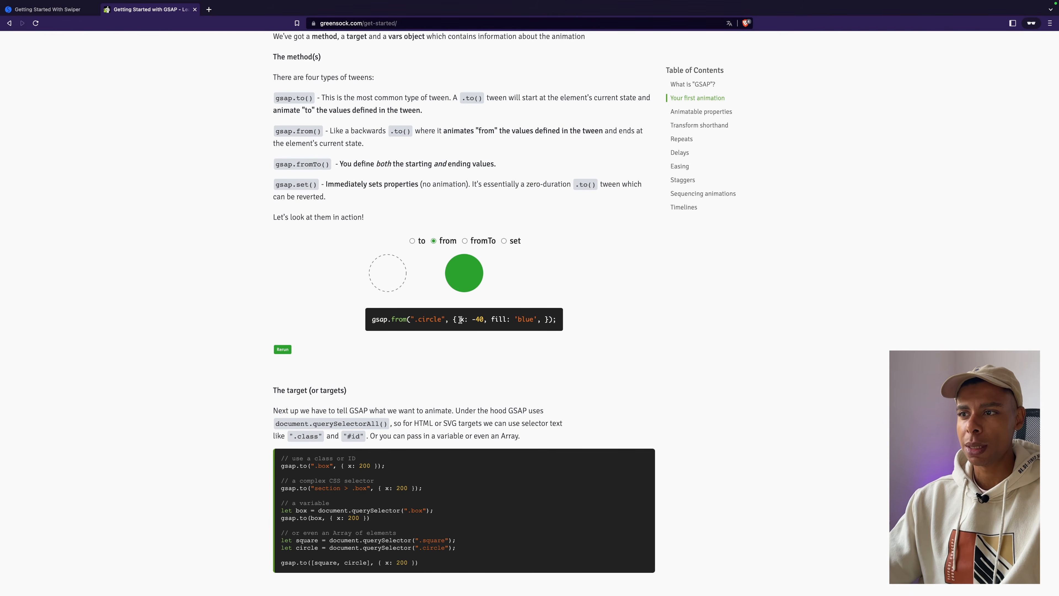
left_click_drag(493, 319, 481, 328)
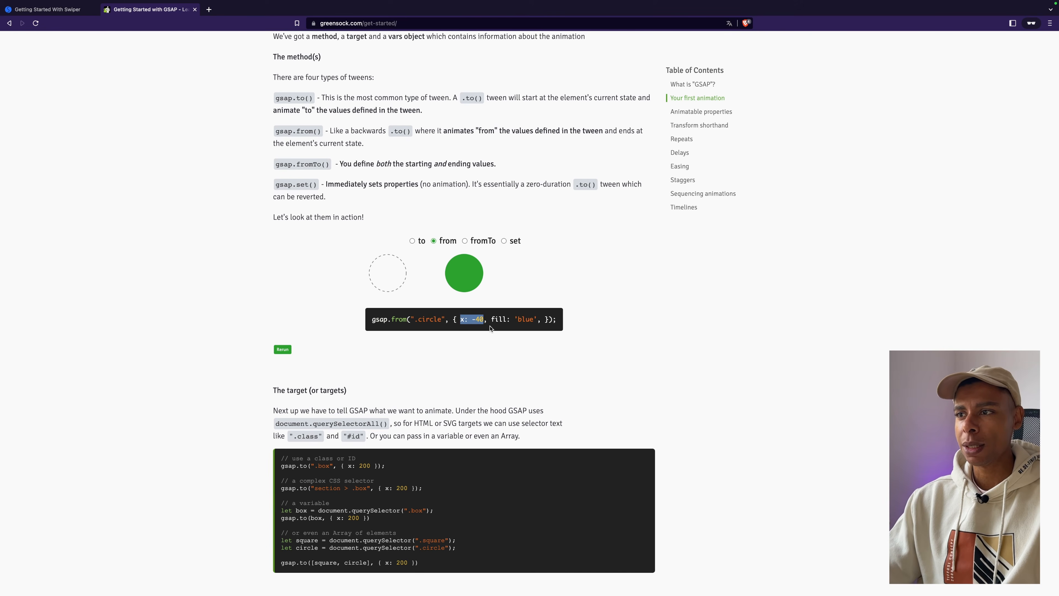
left_click_drag(493, 319, 538, 321)
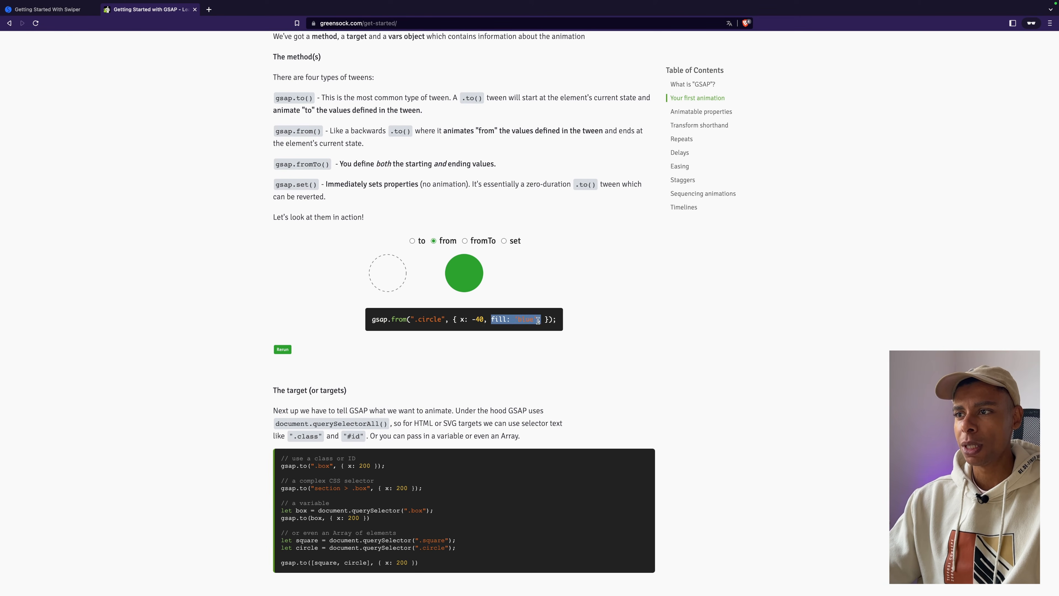
left_click(419, 245)
left_click(432, 242)
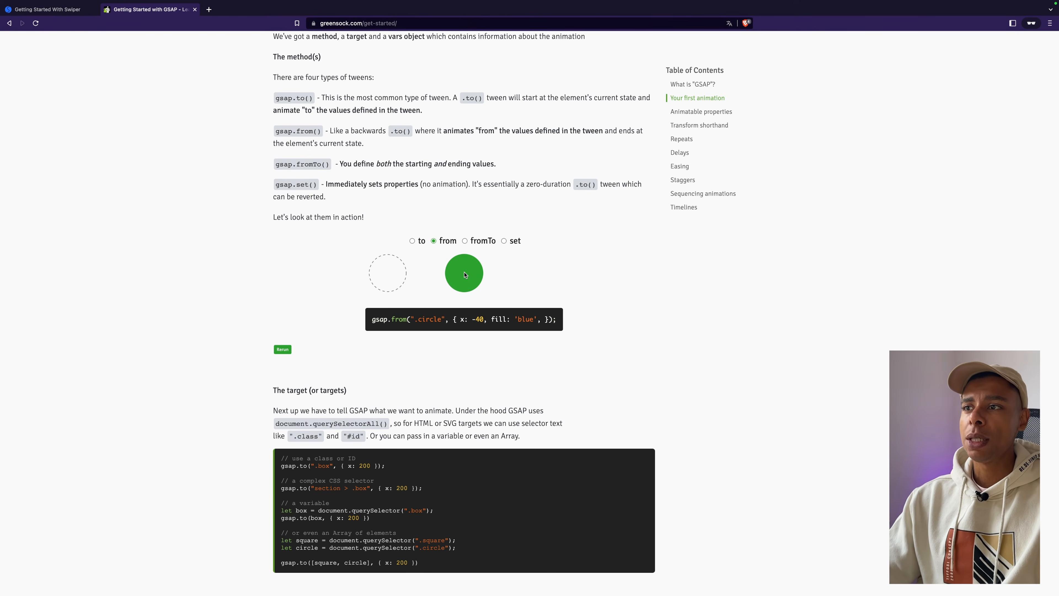
Play the fromTo tween, highlight its starting and ending x and fill values, and replay it.
left_click(478, 242)
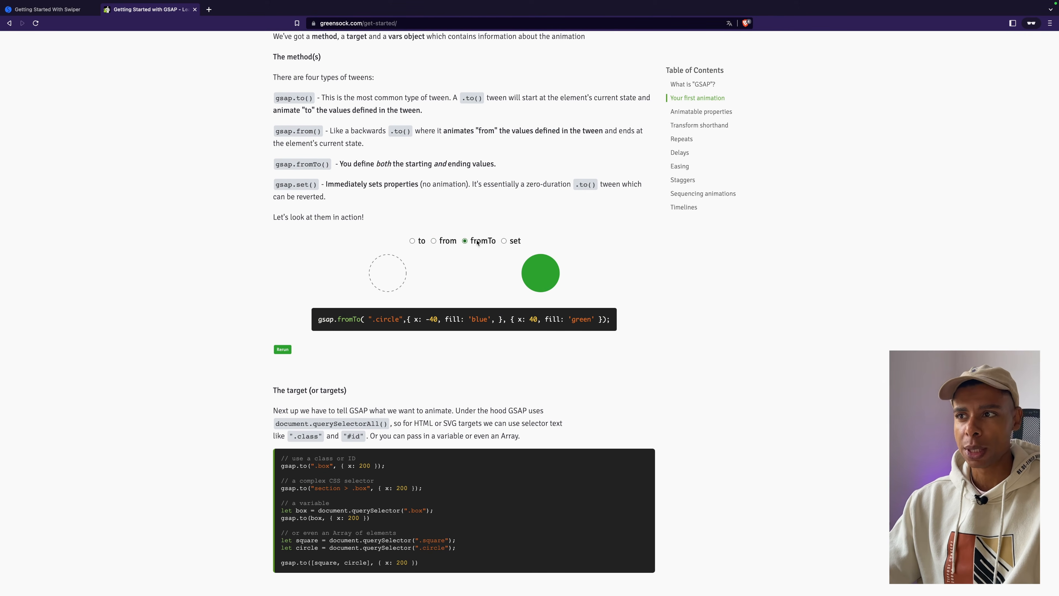
left_click_drag(414, 319, 436, 320)
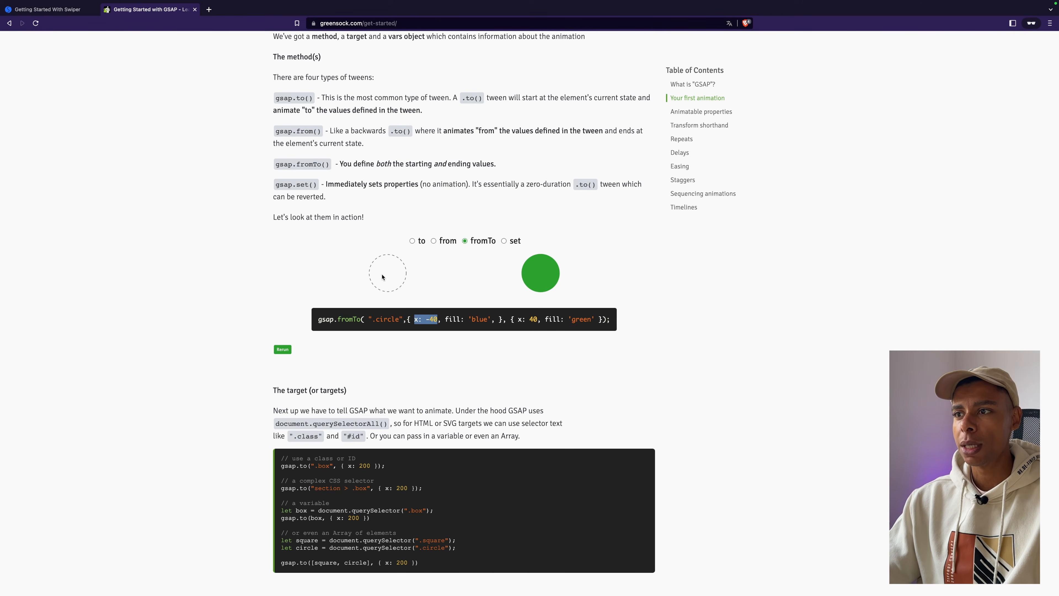
left_click_drag(449, 319, 499, 320)
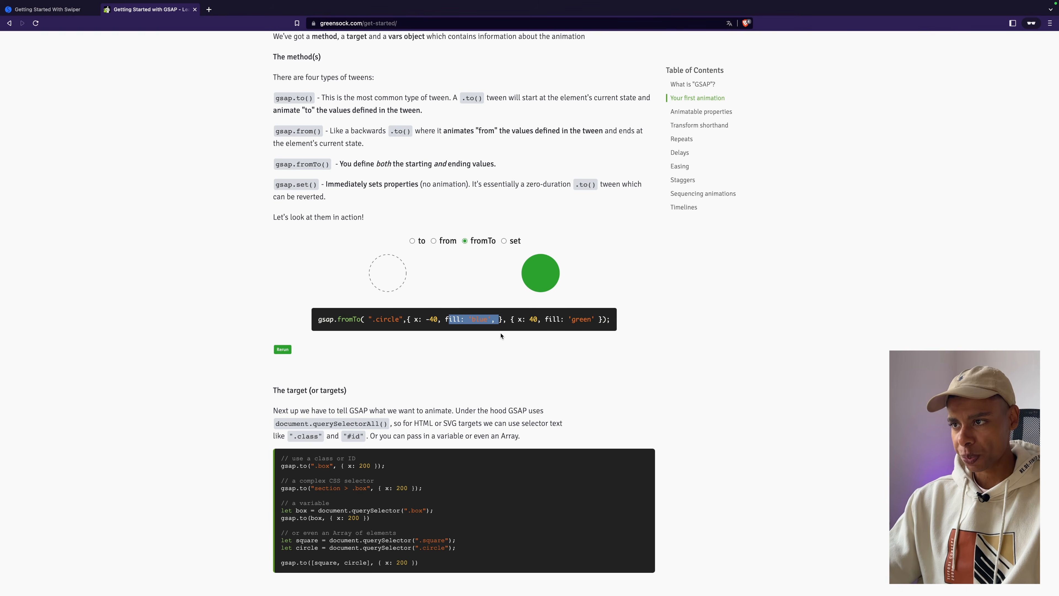
left_click_drag(514, 319, 605, 320)
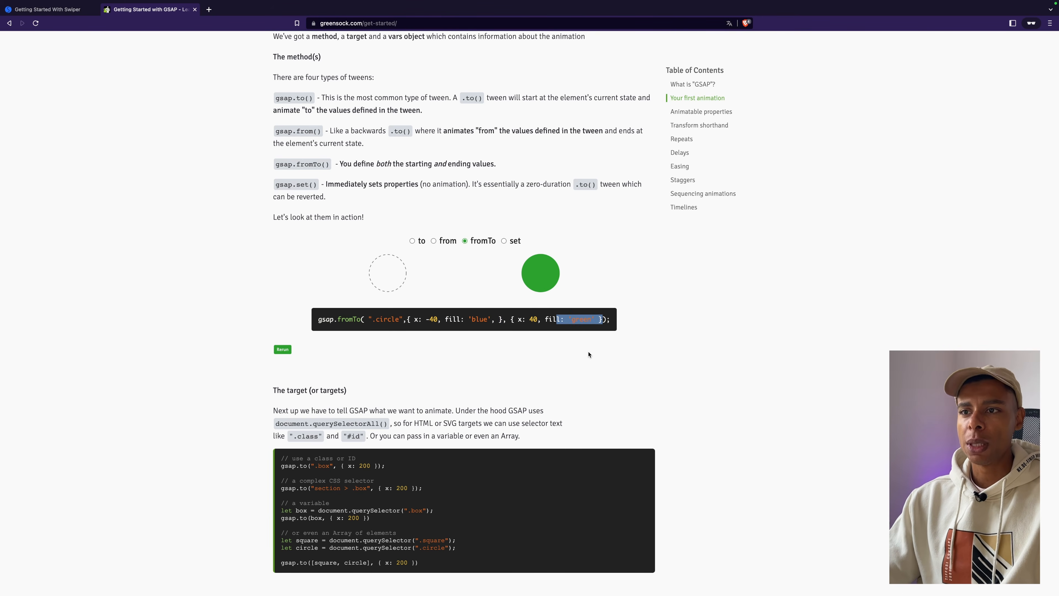
left_click(484, 242)
scroll(488, 250, "up", 1)
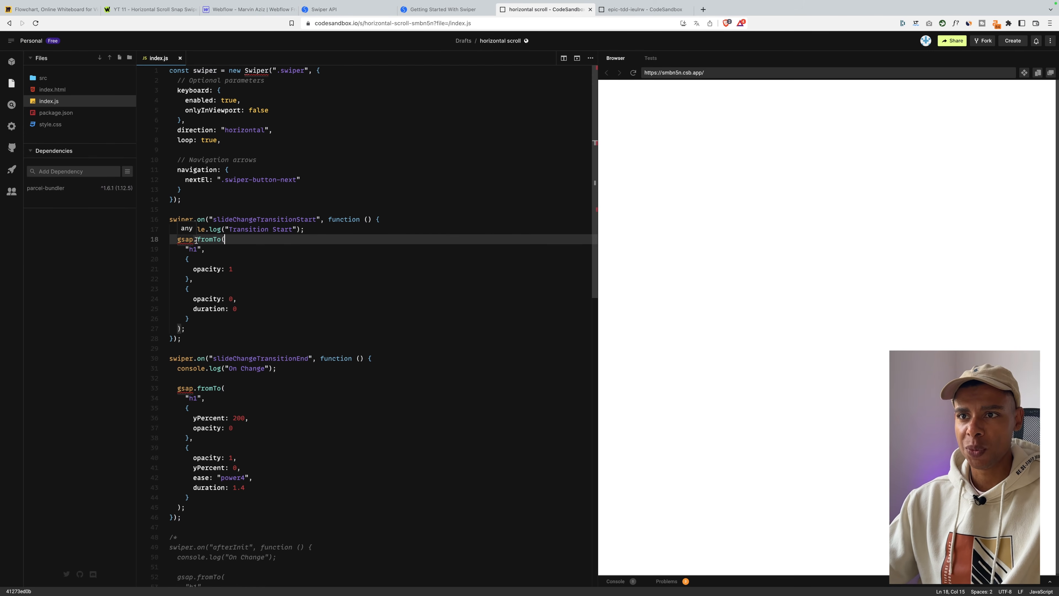
Return to the sandbox code, and highlight the starting opacity and the ending values of the slideChangeTransitionStart tween.
left_click_drag(197, 240, 235, 272)
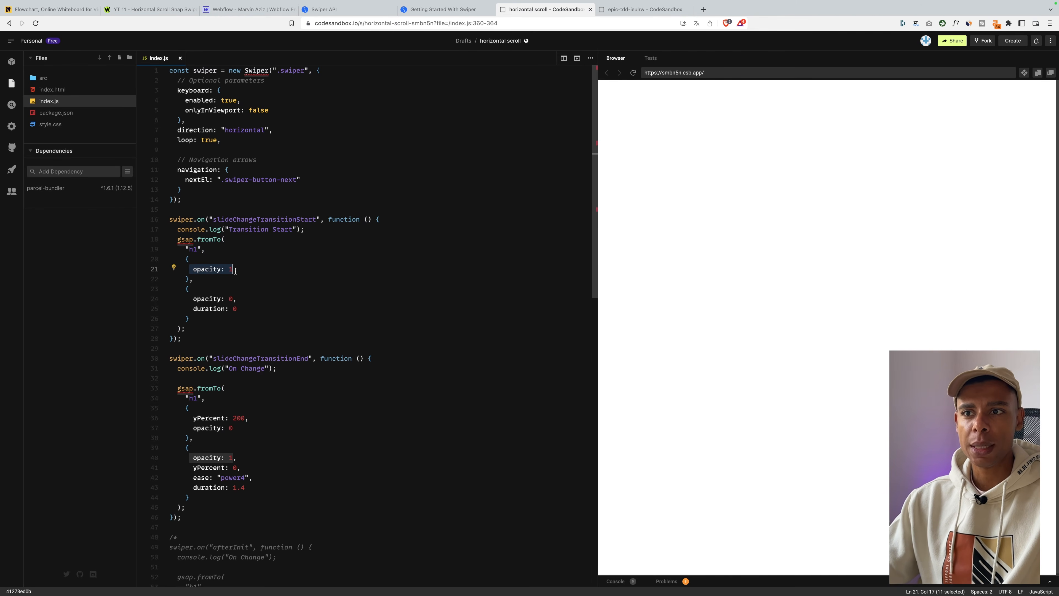
left_click_drag(190, 299, 239, 307)
scroll(236, 297, "down", 1)
scroll(190, 303, "up", 1)
left_click(233, 297)
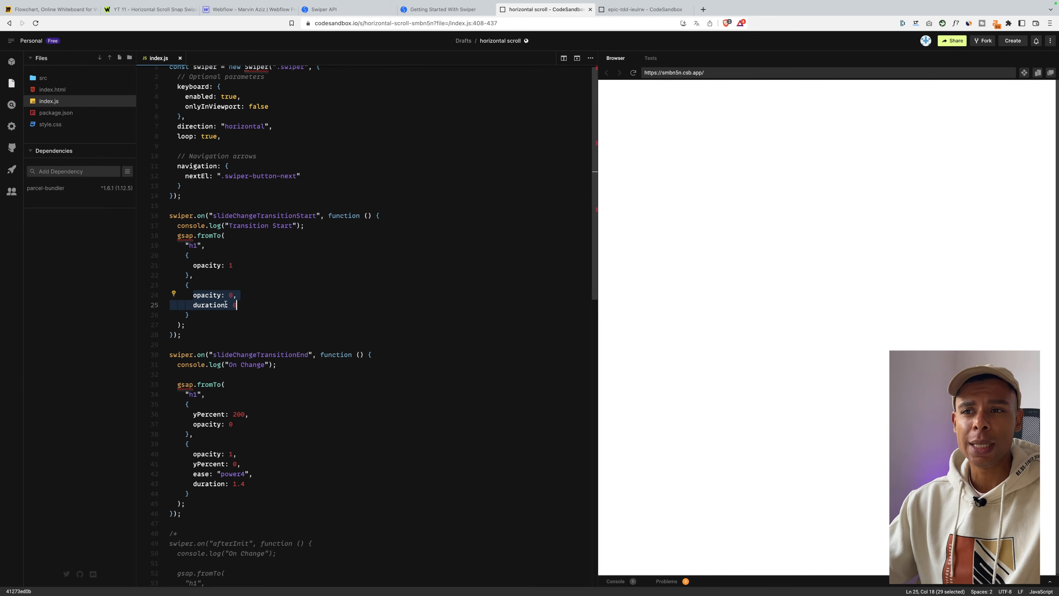
Highlight the ending opacity: 0 and duration: 0 separately in the slideChangeTransitionStart tween.
left_click(194, 296)
left_click_drag(193, 295, 233, 294)
left_click(237, 297)
scroll(221, 297, "down", 1)
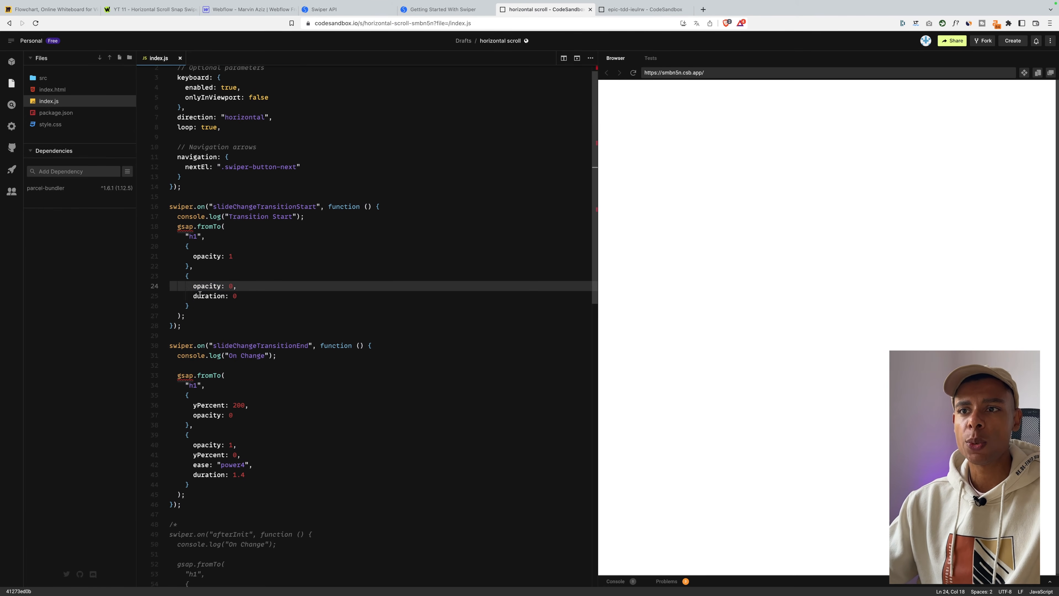
left_click_drag(192, 295, 237, 297)
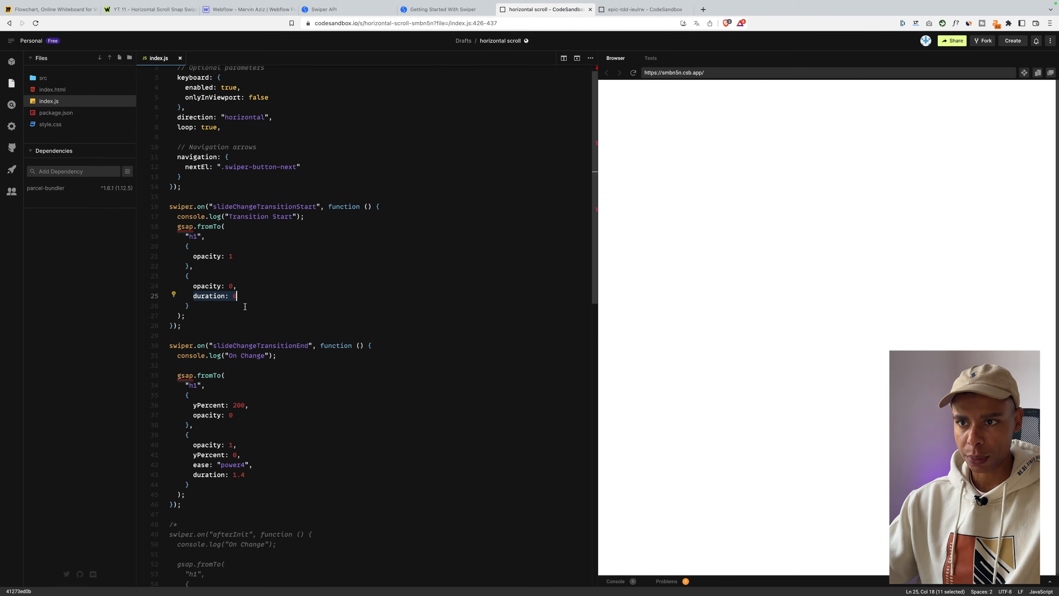
Highlight the slideChangeTransitionEnd event name and the "h1" target of its gsap.fromTo tween.
scroll(245, 307, "down", 3)
left_click(265, 299)
left_click_drag(213, 288, 306, 289)
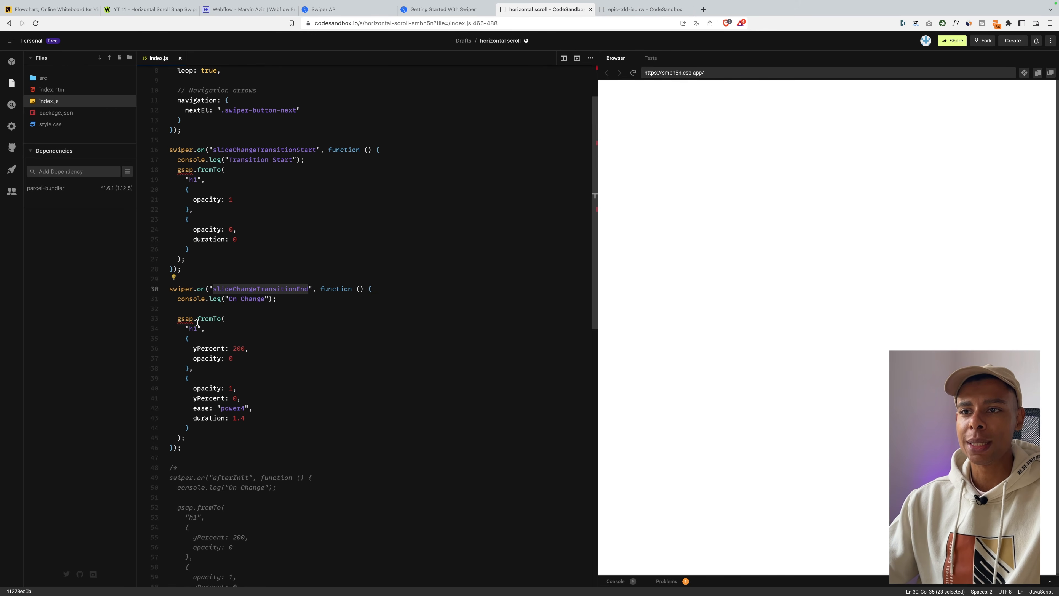
left_click(191, 338)
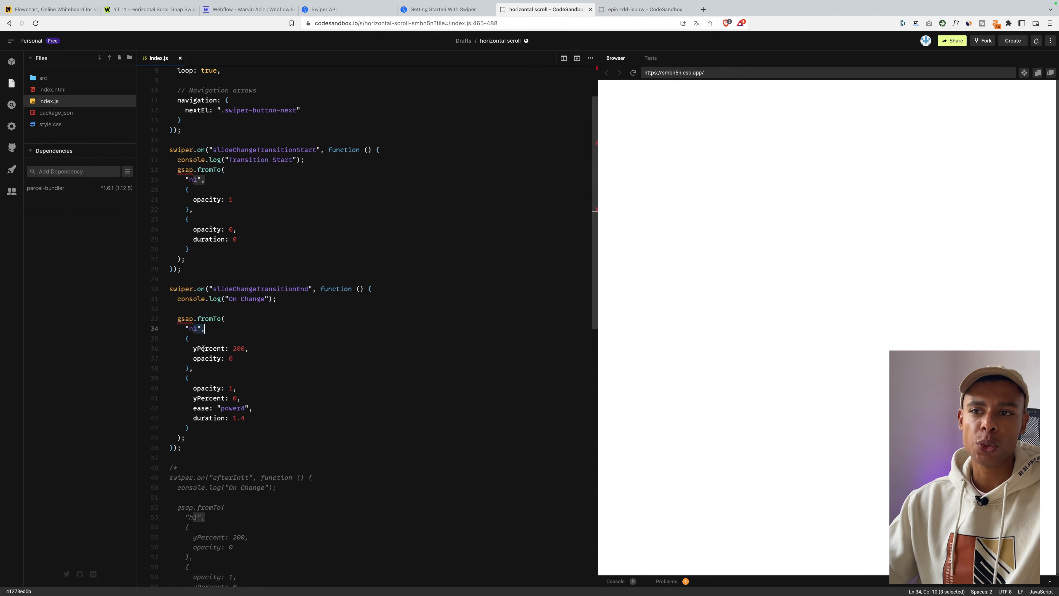
Highlight the starting yPercent and opacity values and the ending opacity and yPercent values of the slideChangeTransitionEnd tween.
double_click(194, 348)
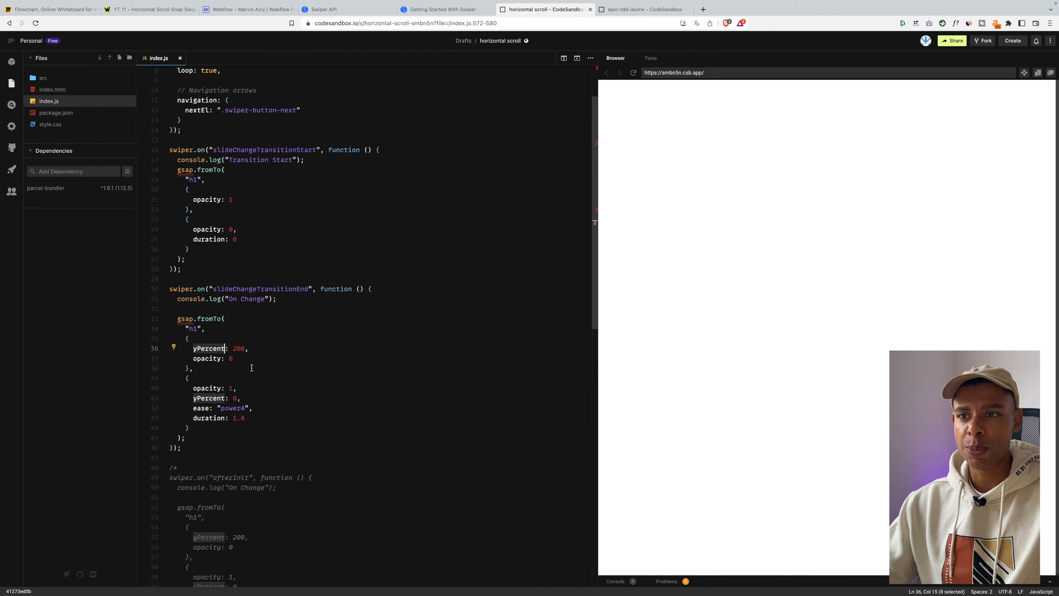
double_click(235, 348)
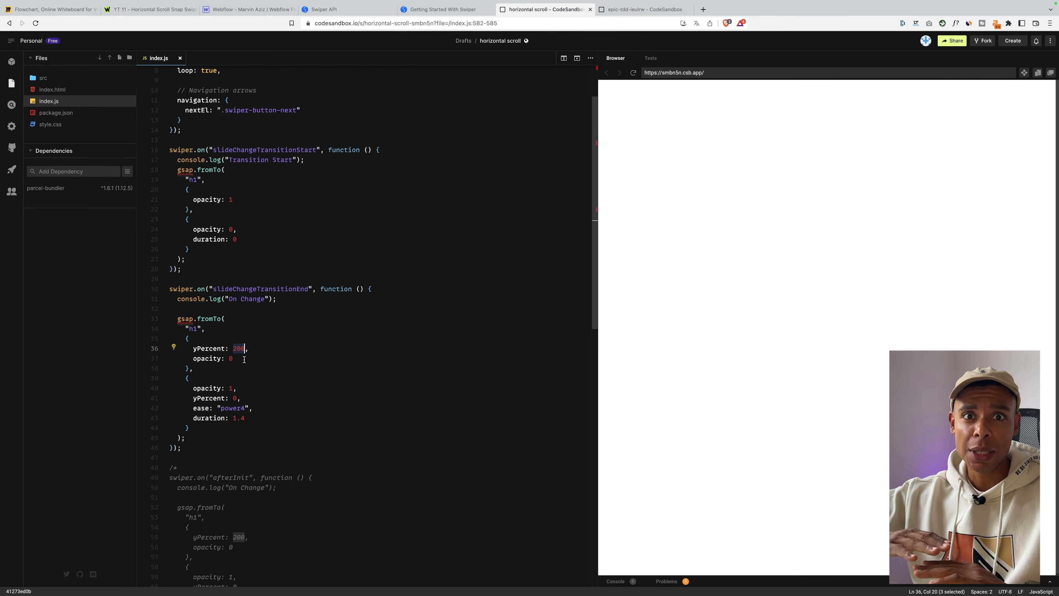
double_click(230, 359)
double_click(230, 388)
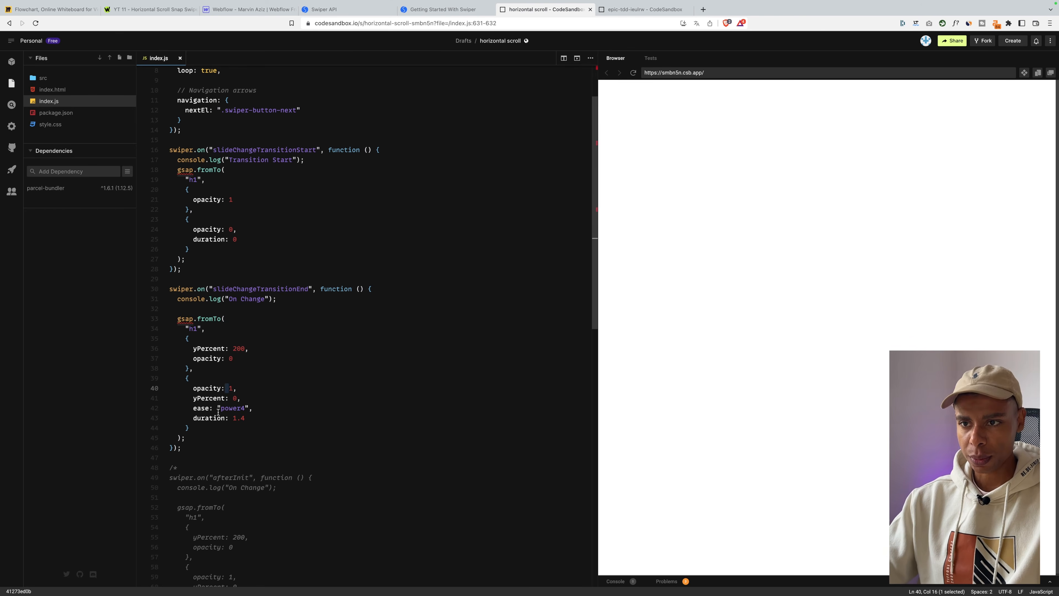
left_click_drag(193, 398, 240, 398)
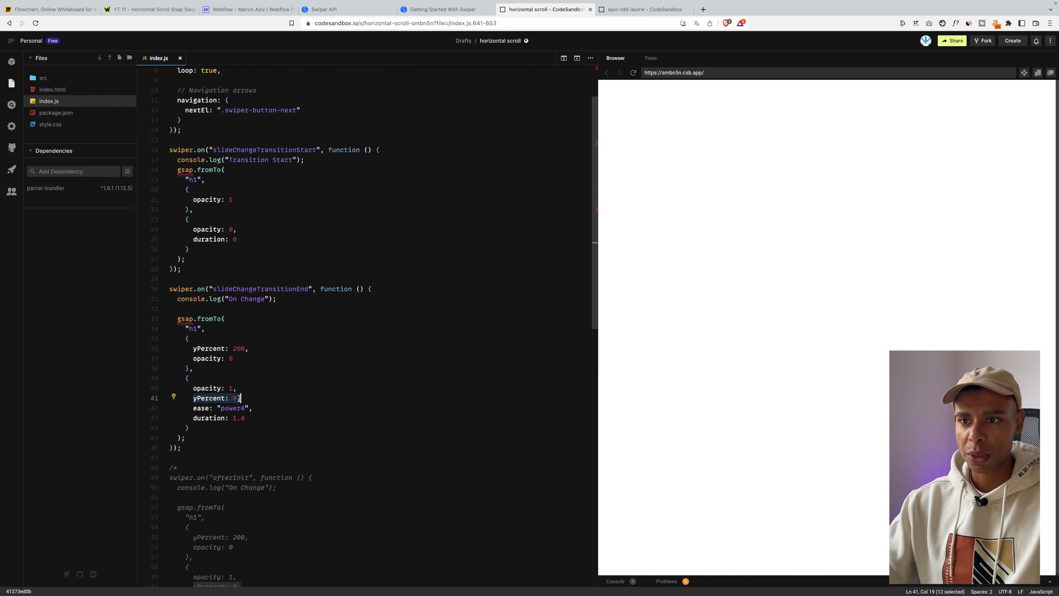
Highlight the ease: "power4" and duration: 1.4 properties in the slideChangeTransitionEnd tween.
left_click_drag(192, 407, 249, 408)
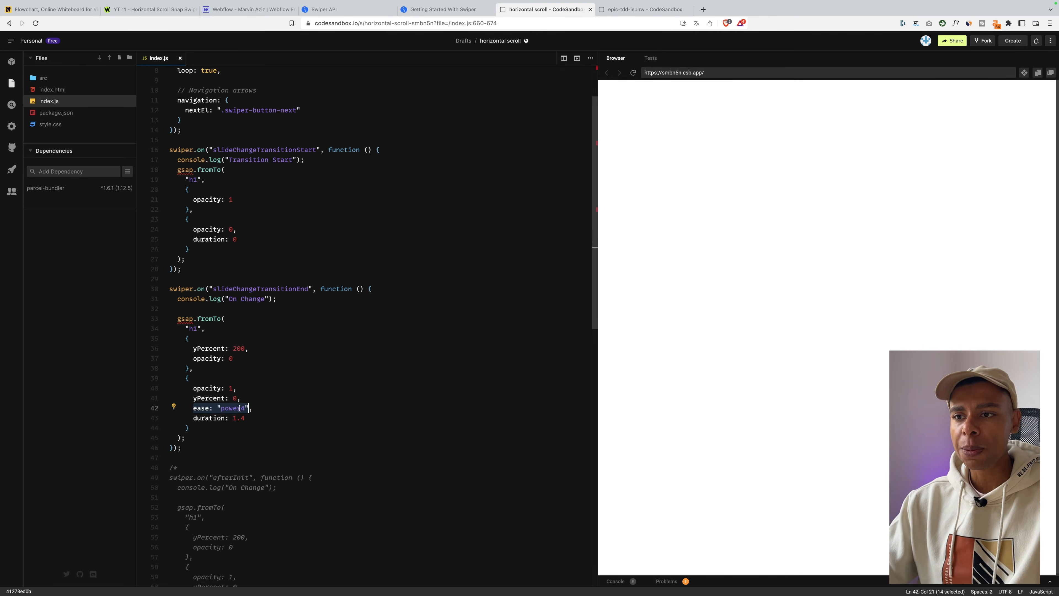
left_click_drag(195, 420, 248, 421)
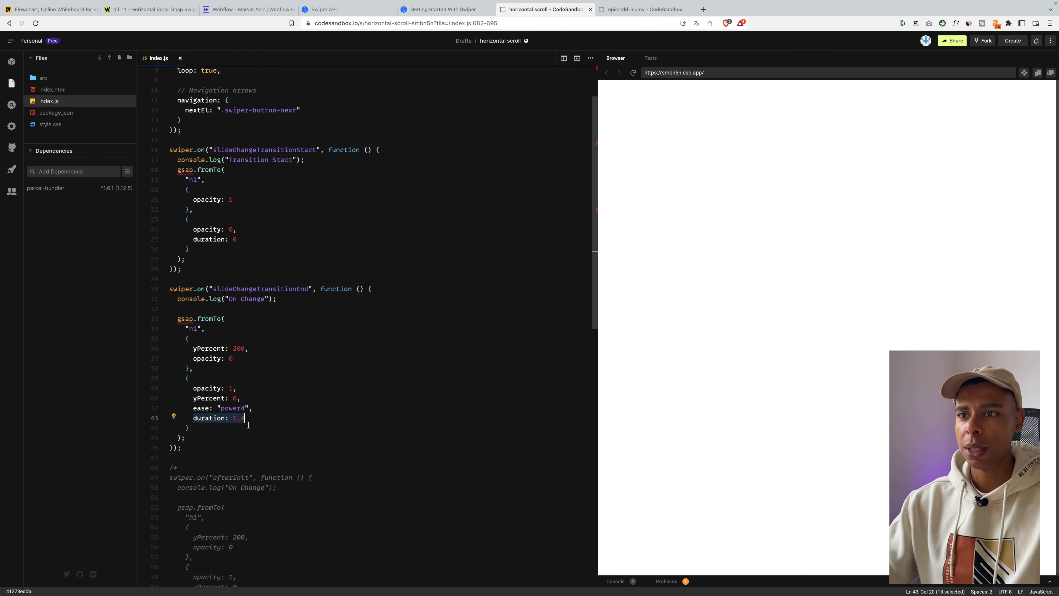
left_click(288, 320)
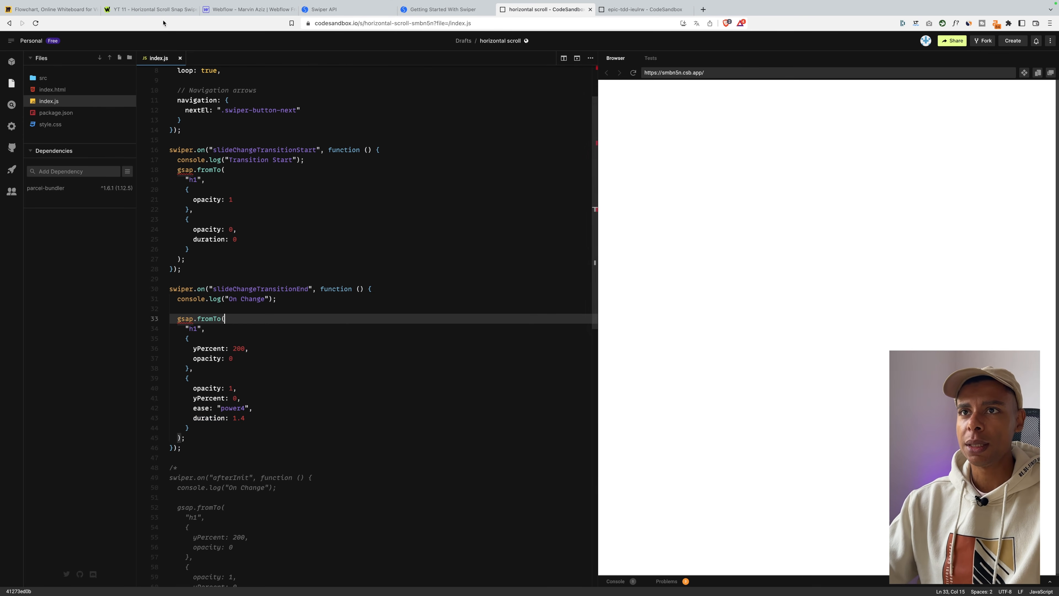
Reload the published Horizontal Scroll Snap page and advance through three slides to watch the heading animation.
left_click(175, 10)
scroll(374, 294, "up", 3)
key("super+r")
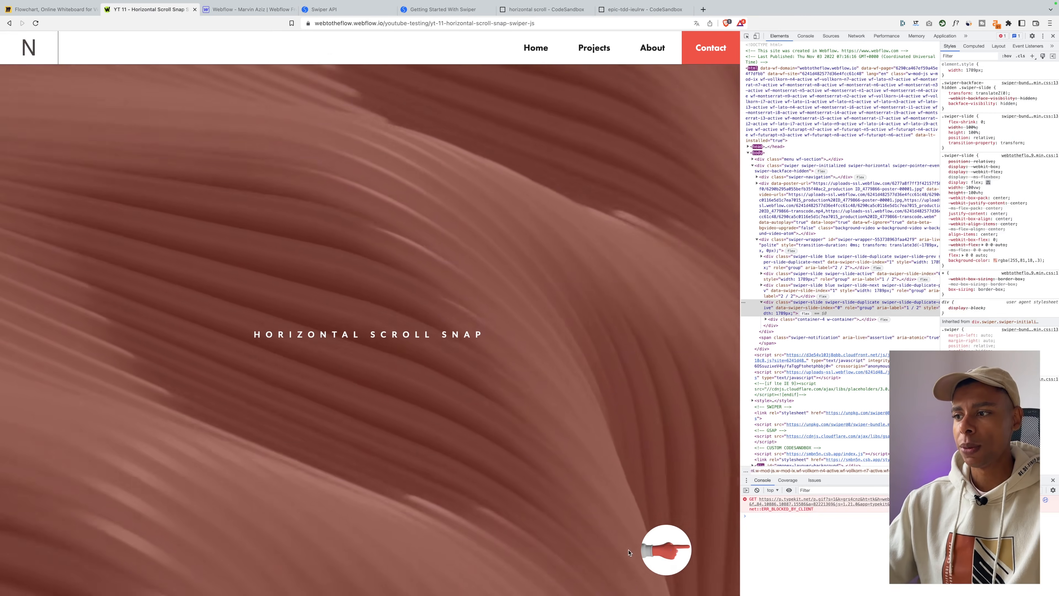
left_click(652, 545)
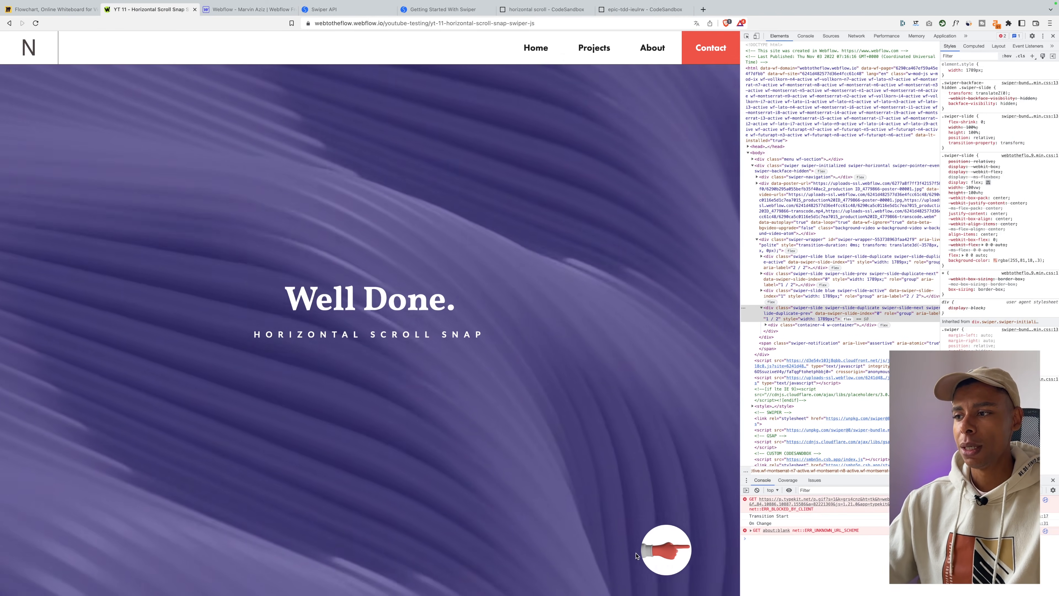
left_click(655, 555)
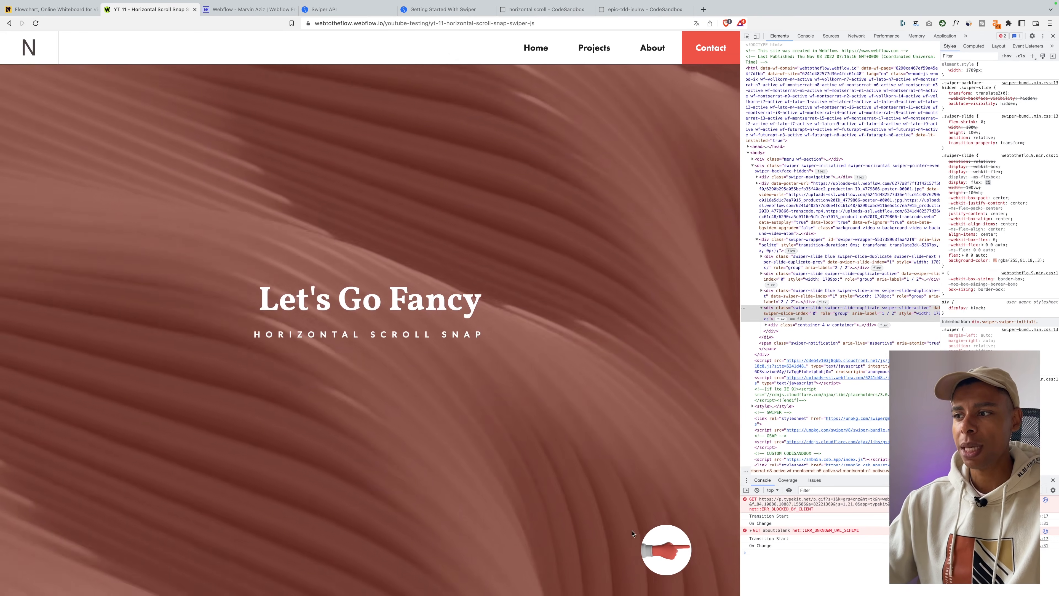
left_click(646, 542)
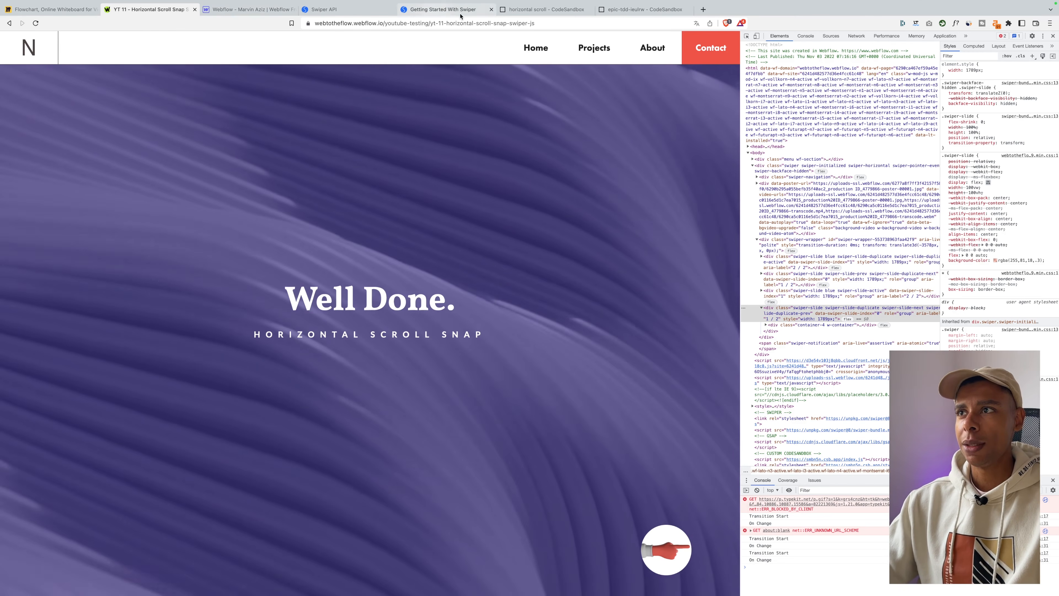
Set the ending opacity of the slideChangeTransitionStart tween to 1 in the sandbox, and advance the published slides to compare the heading animation.
left_click(528, 10)
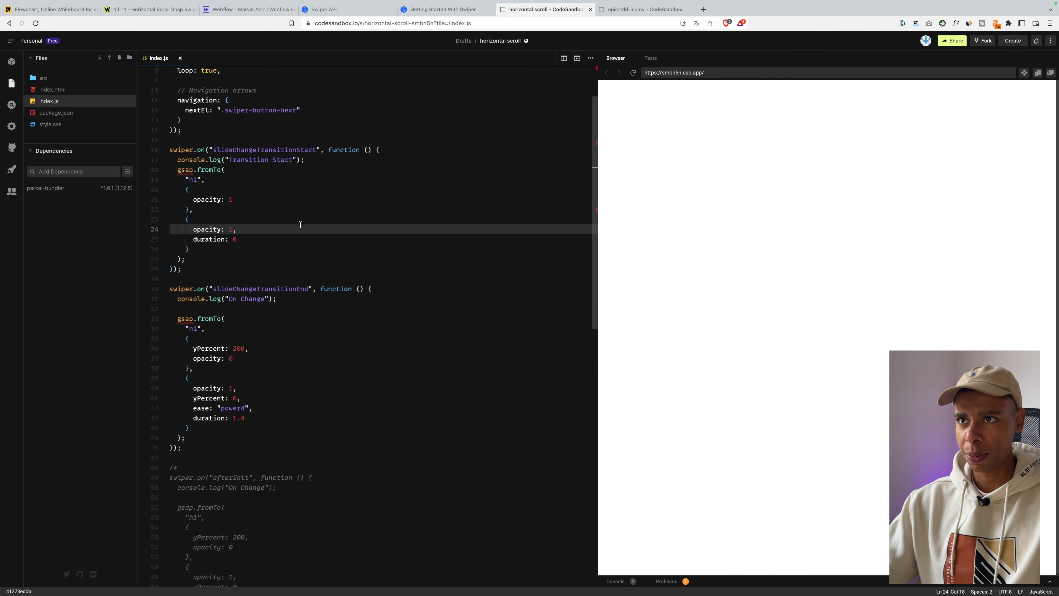
left_click(150, 9)
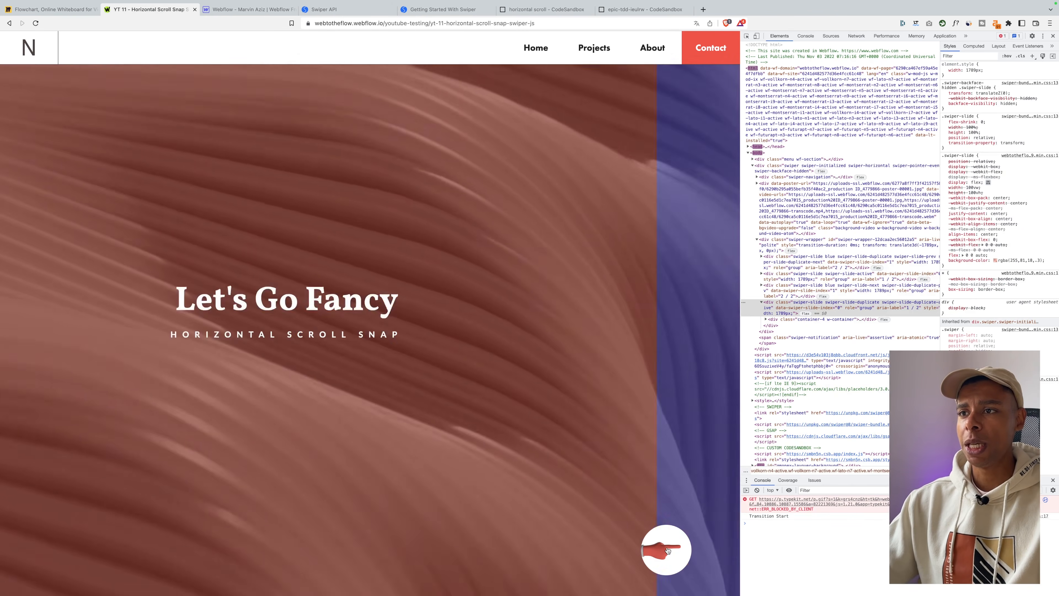
left_click(666, 550)
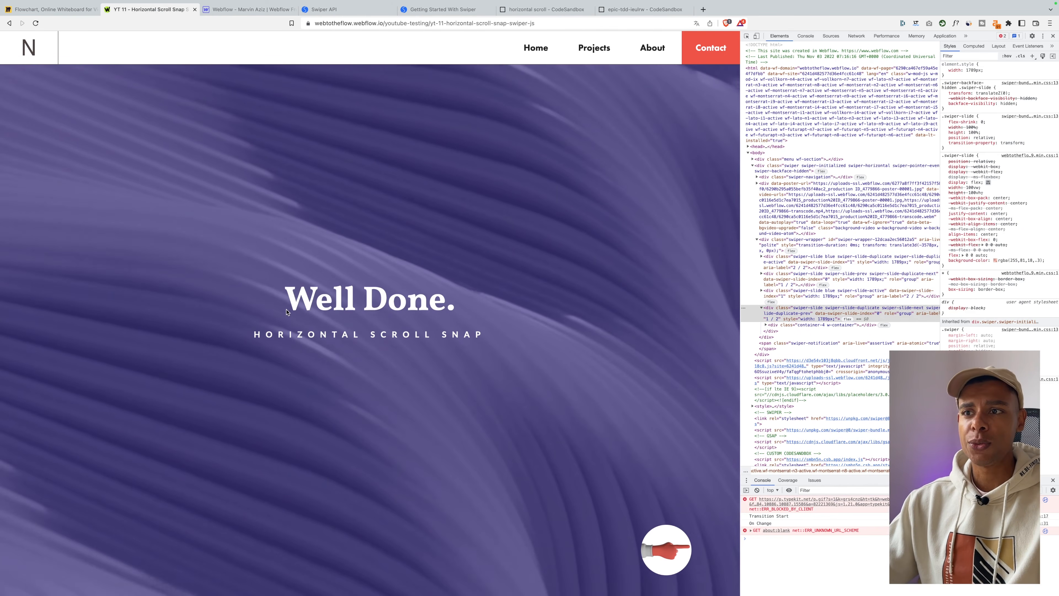
left_click_drag(280, 293, 336, 297)
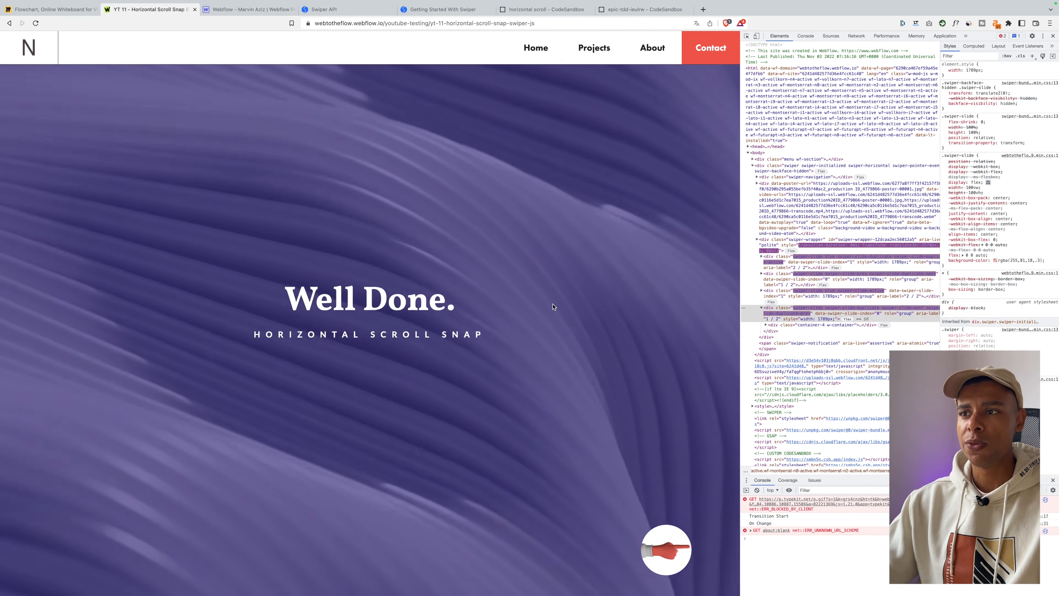
left_click_drag(610, 340, 264, 326)
left_click_drag(489, 352, 250, 364)
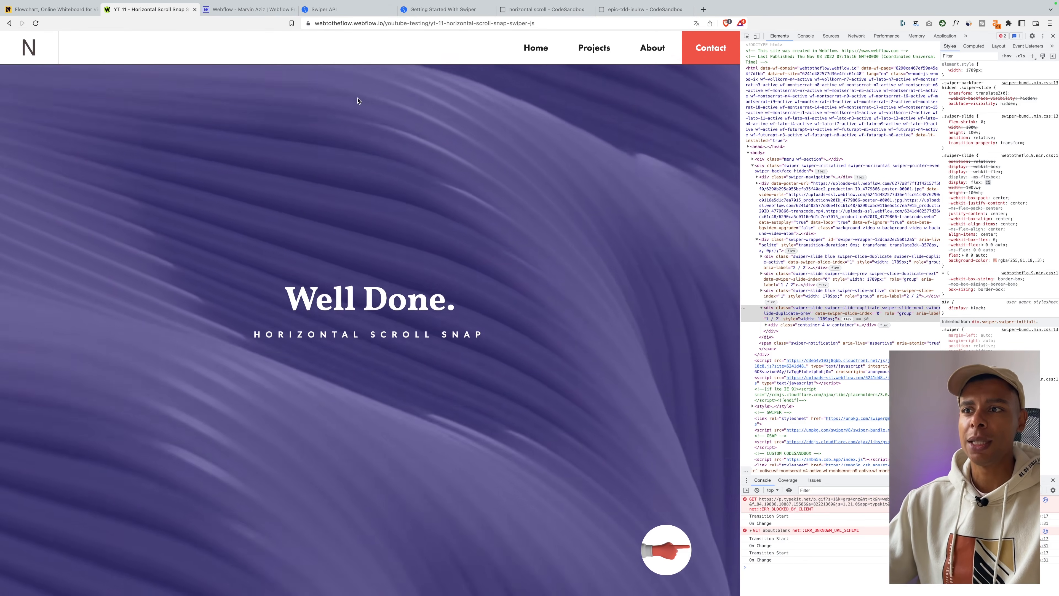
left_click(675, 558)
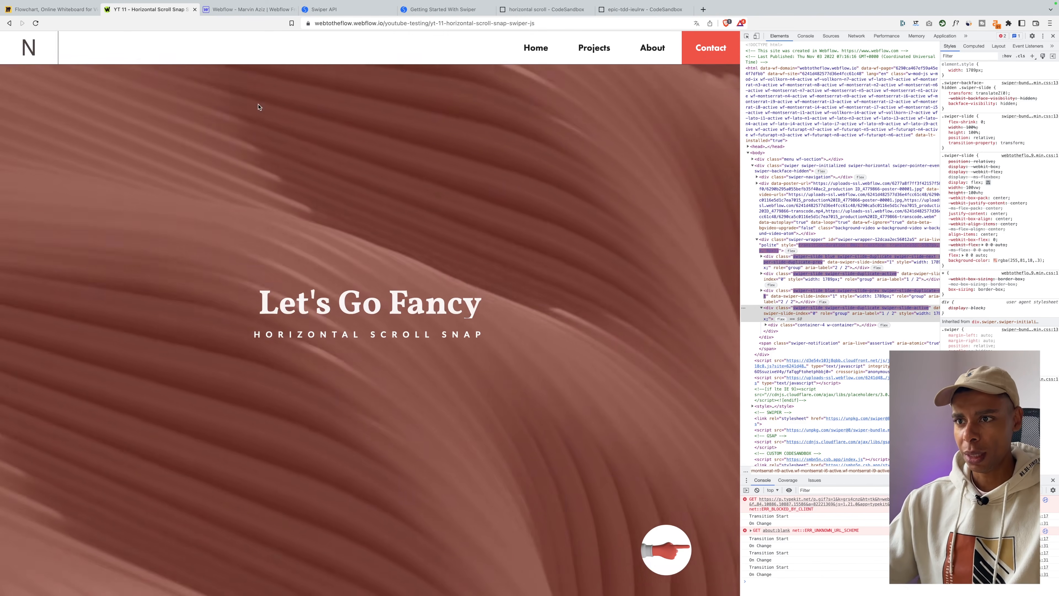
Return to the sandbox code and set the ending opacity of the slideChangeTransitionStart tween to 0.
left_click(526, 10)
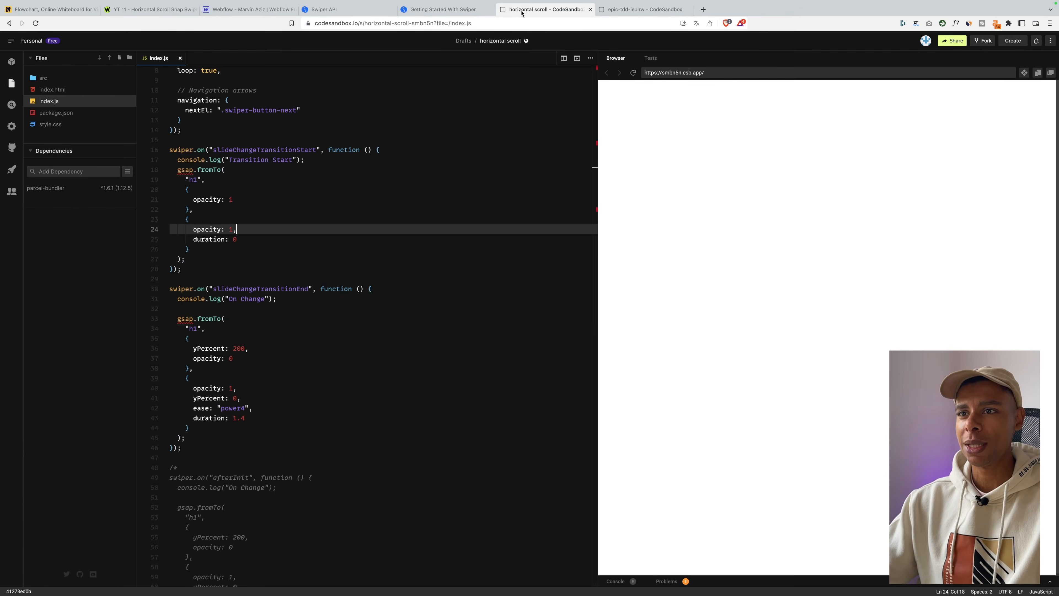
key("BackSpace")
type("0")
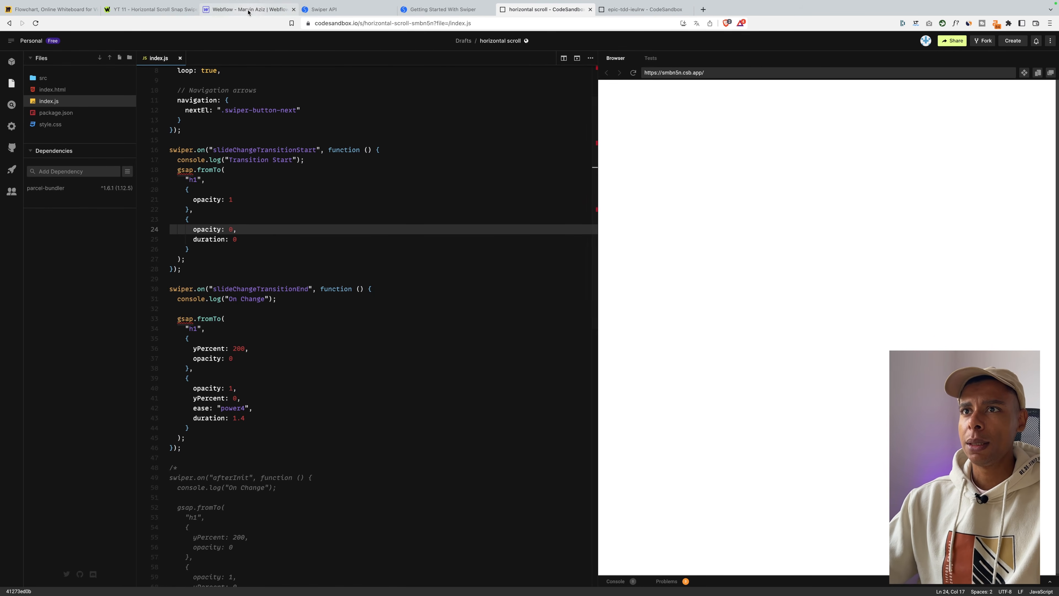
Reload the published page and advance through the slides to check the heading animation with the restored opacity.
left_click(150, 9)
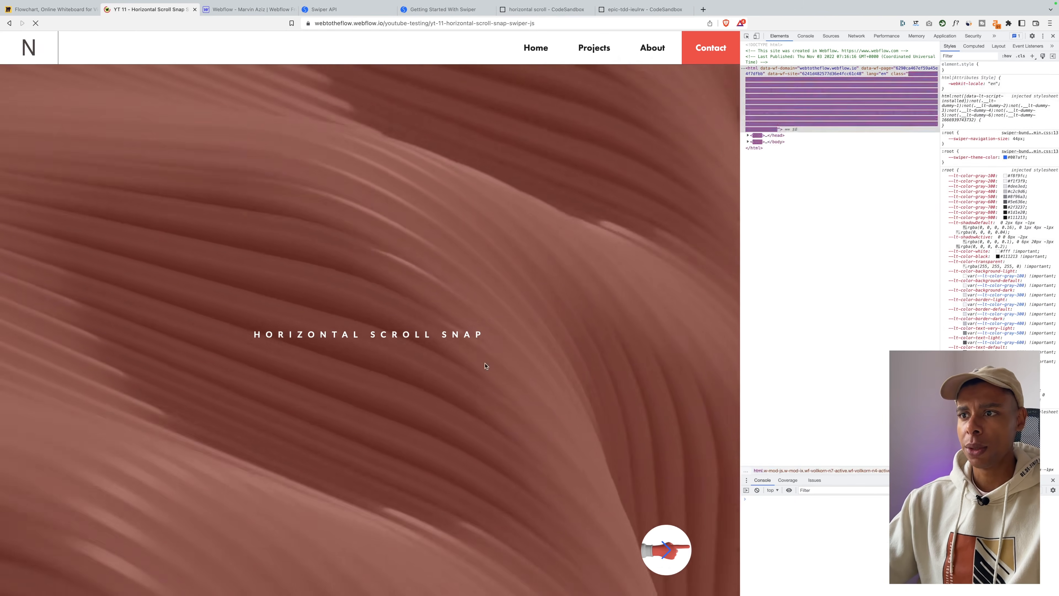
left_click(666, 547)
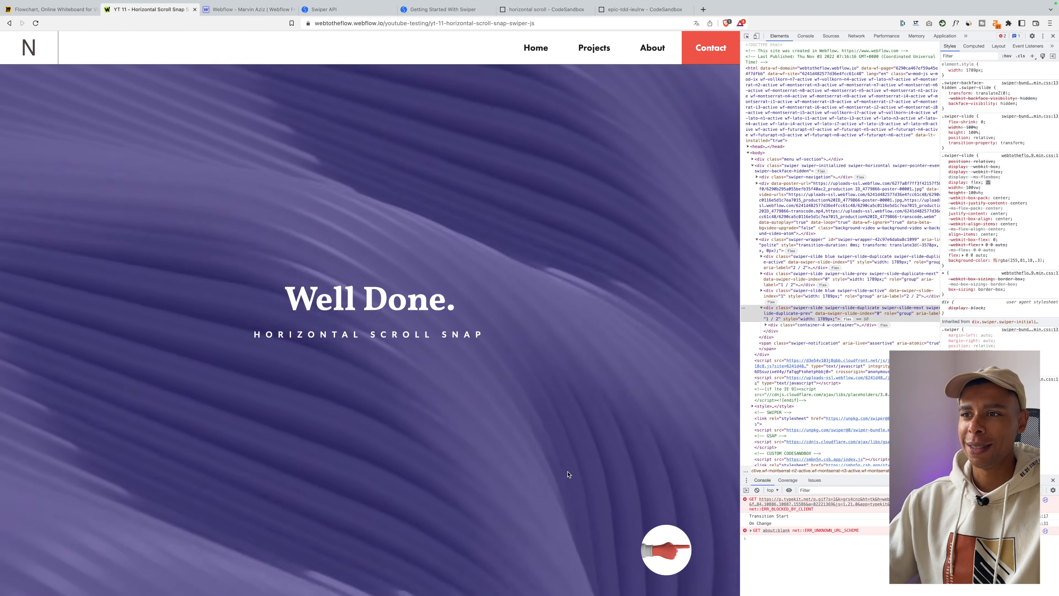
left_click(663, 550)
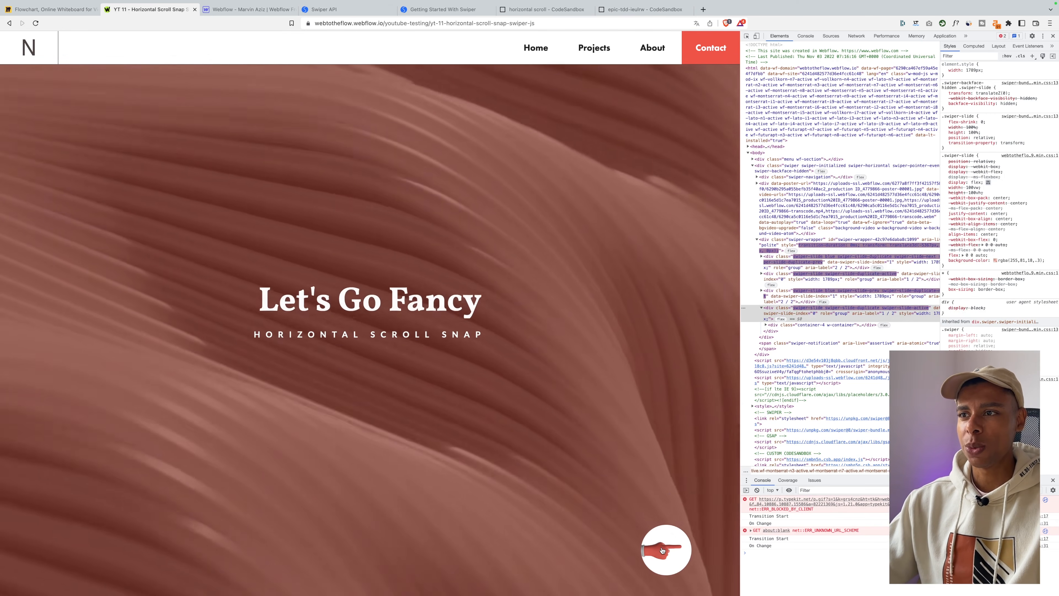
left_click(663, 550)
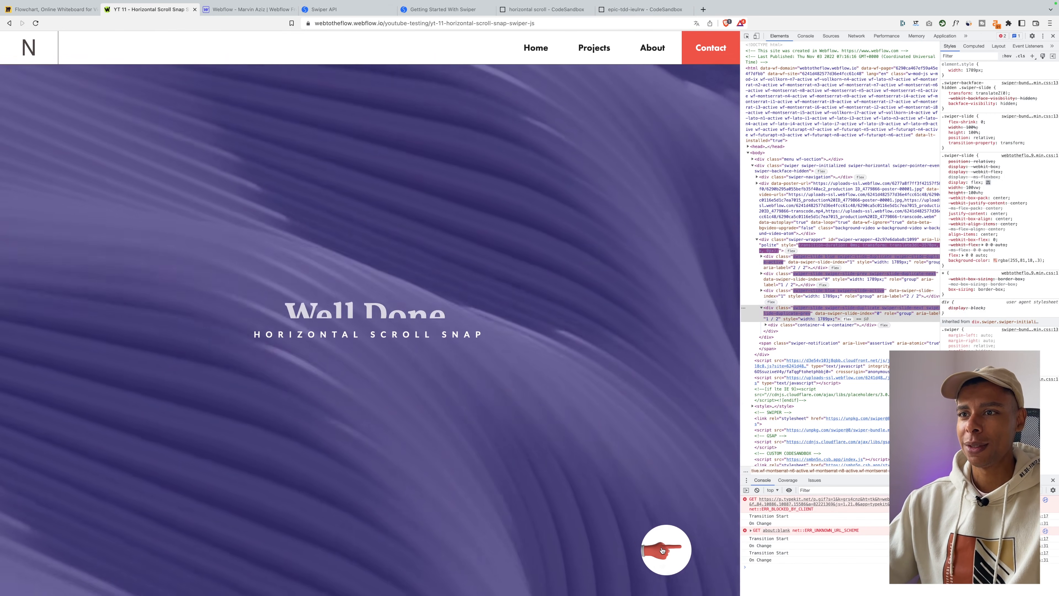
left_click(538, 9)
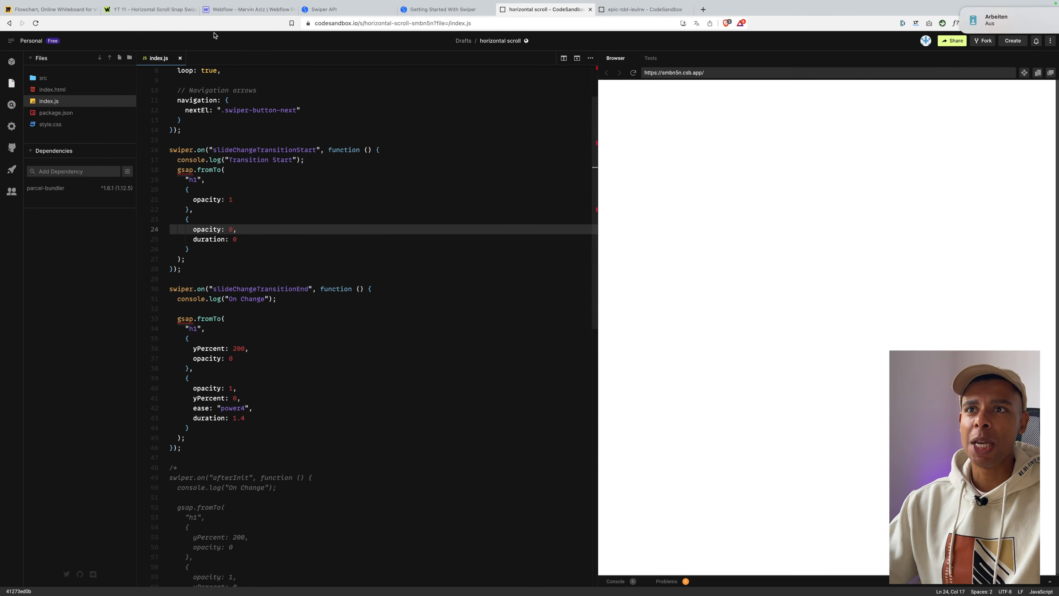
left_click(164, 13)
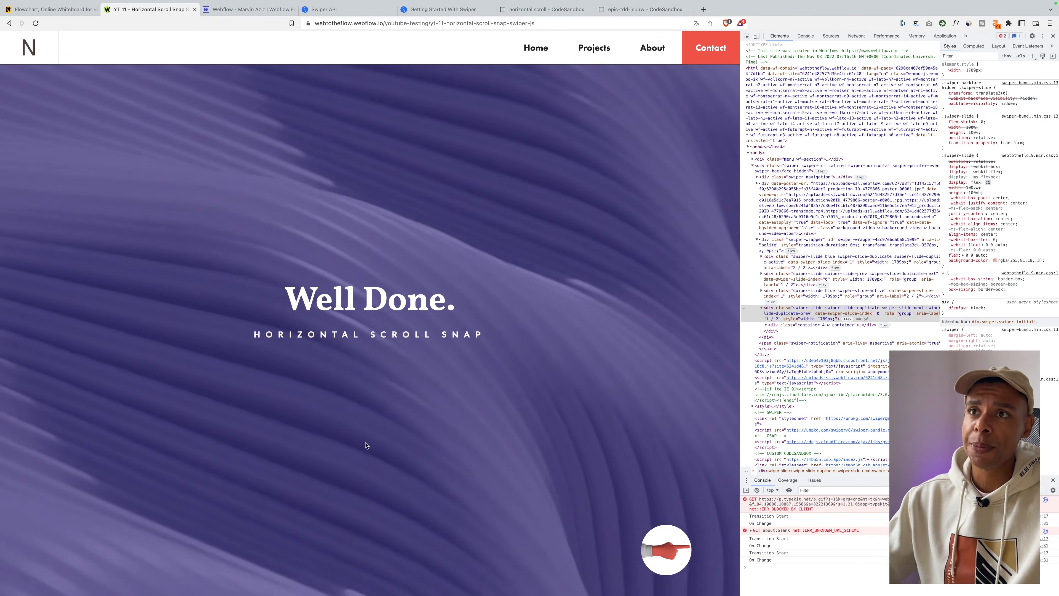
Comment out the swiper button :after opacity rule in the sandbox's style.css, save it, and reload the published page to inspect the arrow button.
left_click(532, 10)
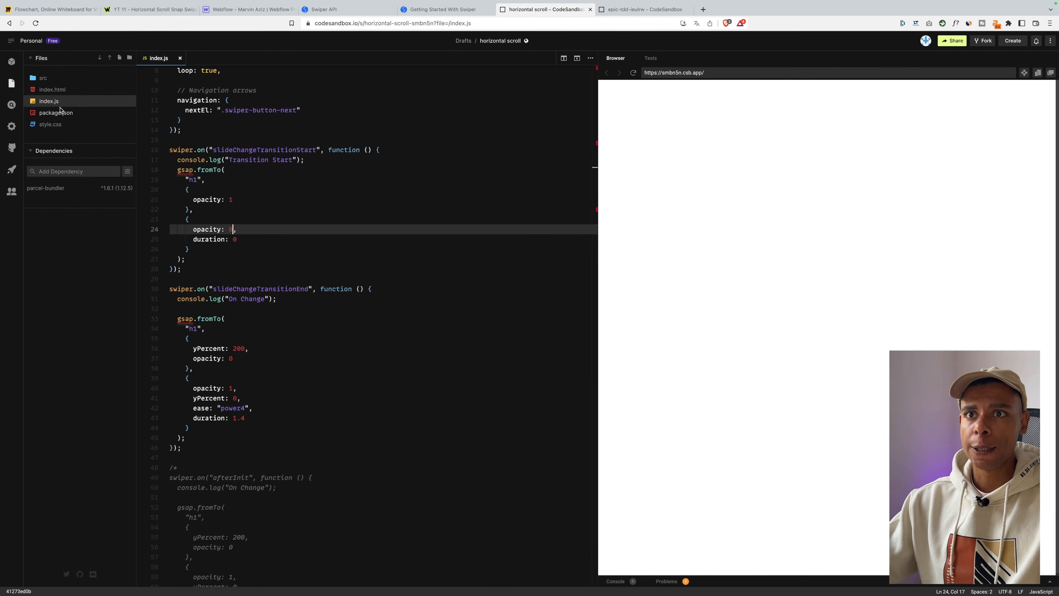
left_click(50, 124)
left_click_drag(246, 154, 111, 3)
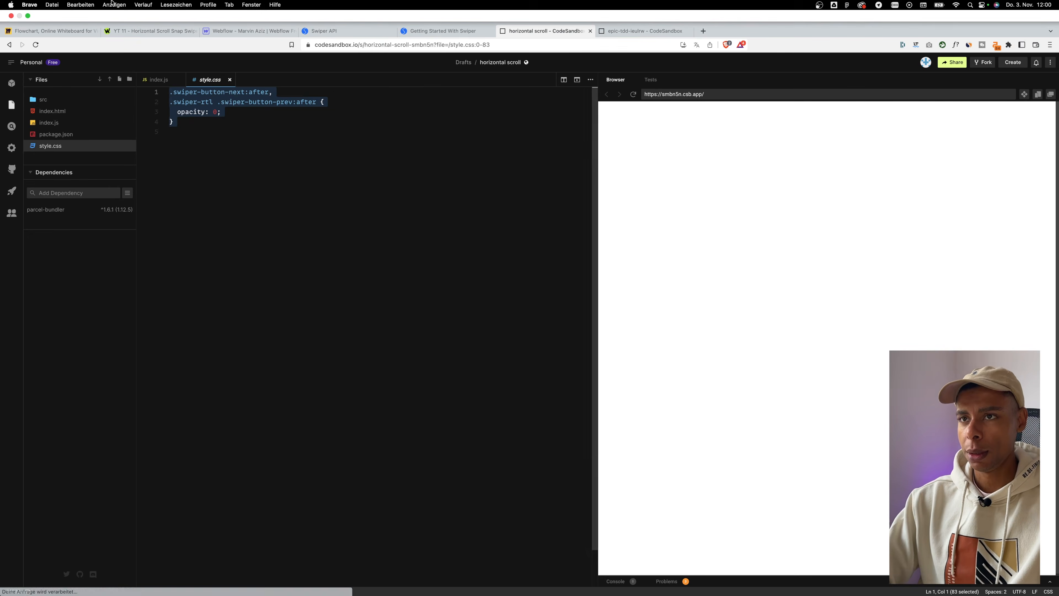
key("super+s")
left_click(150, 9)
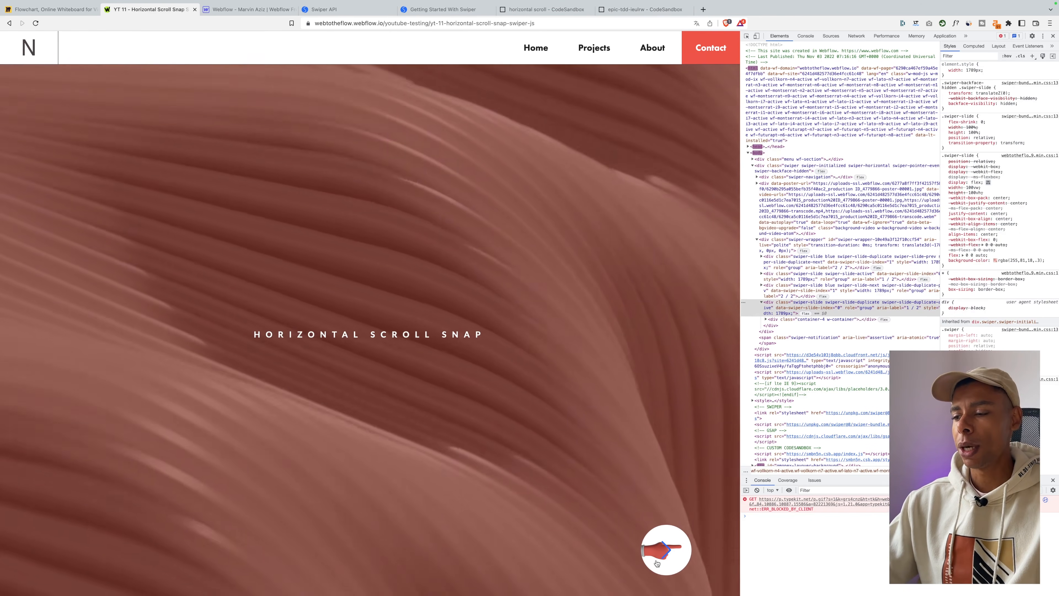
left_click(658, 550)
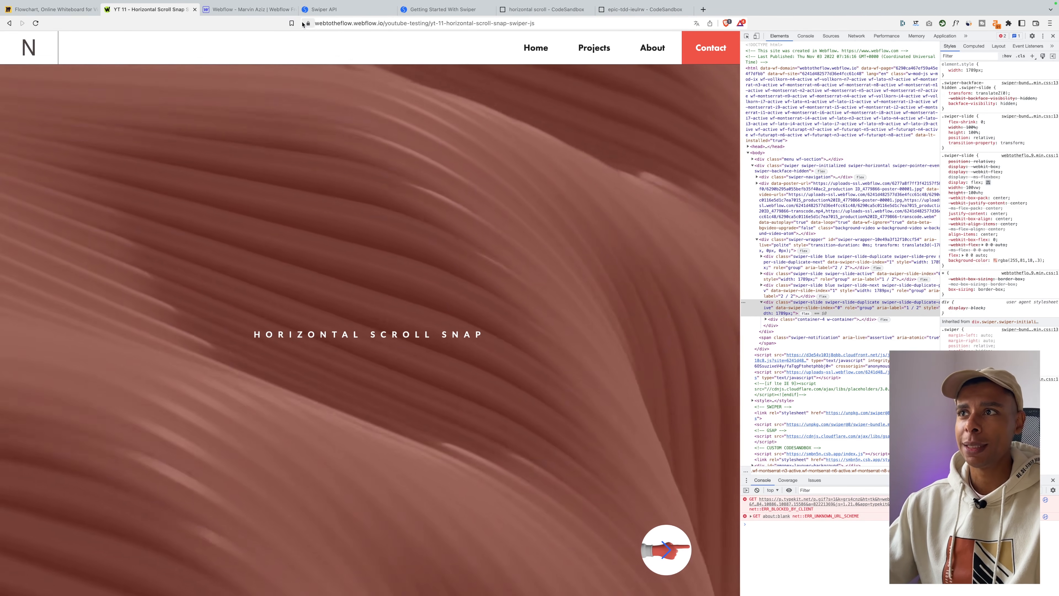
Uncomment the swiper button :after opacity rule in the sandbox's style.css.
left_click(517, 9)
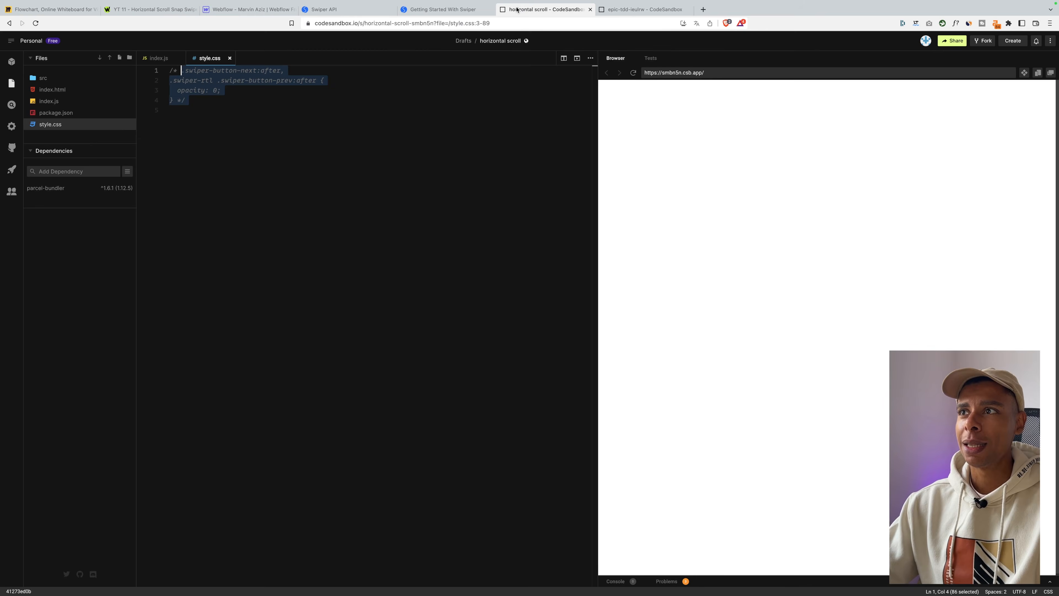
left_click_drag(242, 127, 122, 46)
key("super+slash")
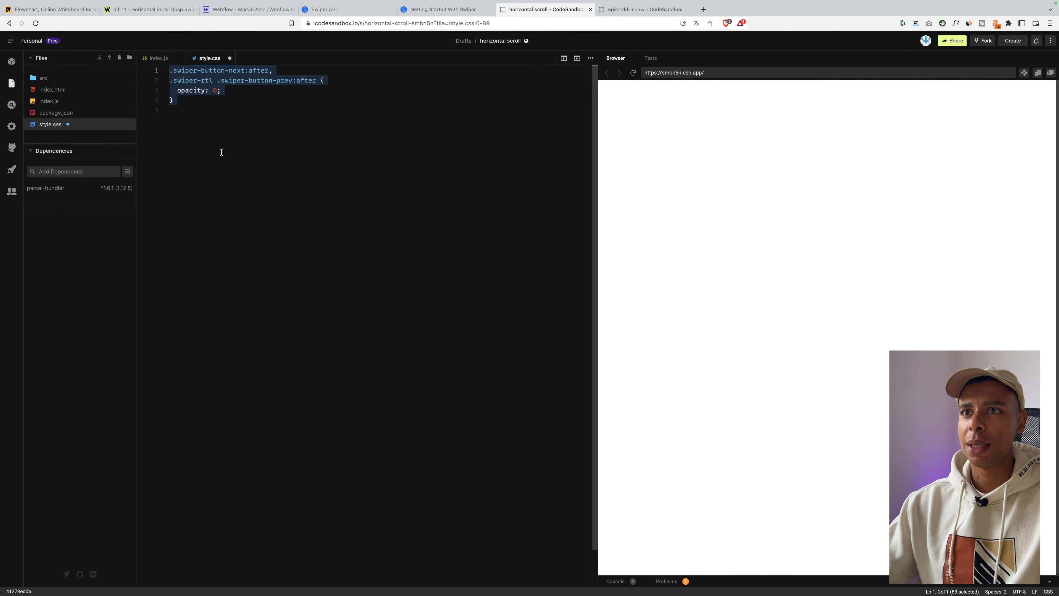
Highlight the .swiper-button-next:after and .swiper-rtl .swiper-button-prev:after selectors, and their opacity: 0 declaration.
left_click(222, 152)
left_click_drag(170, 70, 314, 85)
left_click_drag(178, 95, 222, 91)
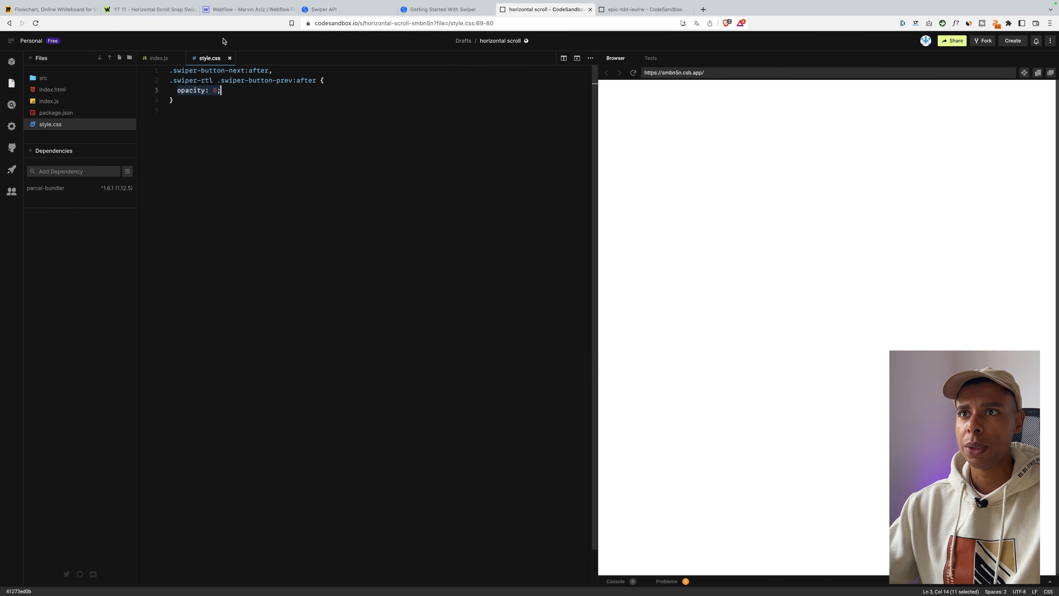
Switch to the Webflow Designer, open the YT 11 page's custom code settings, and highlight the style.css link before the closing body tag.
left_click(246, 9)
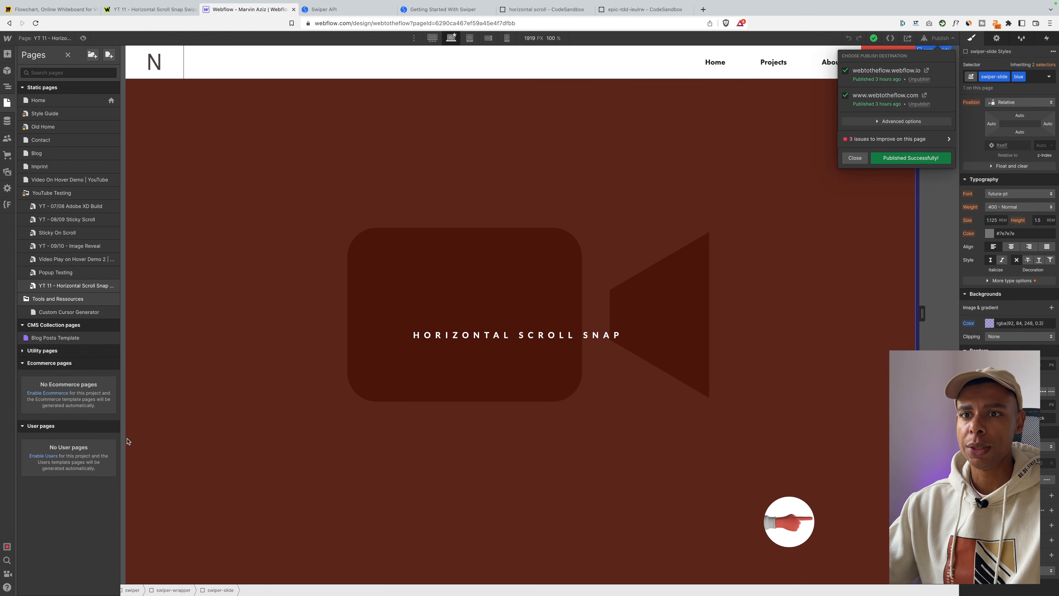
left_click(110, 287)
scroll(326, 386, "down", 15)
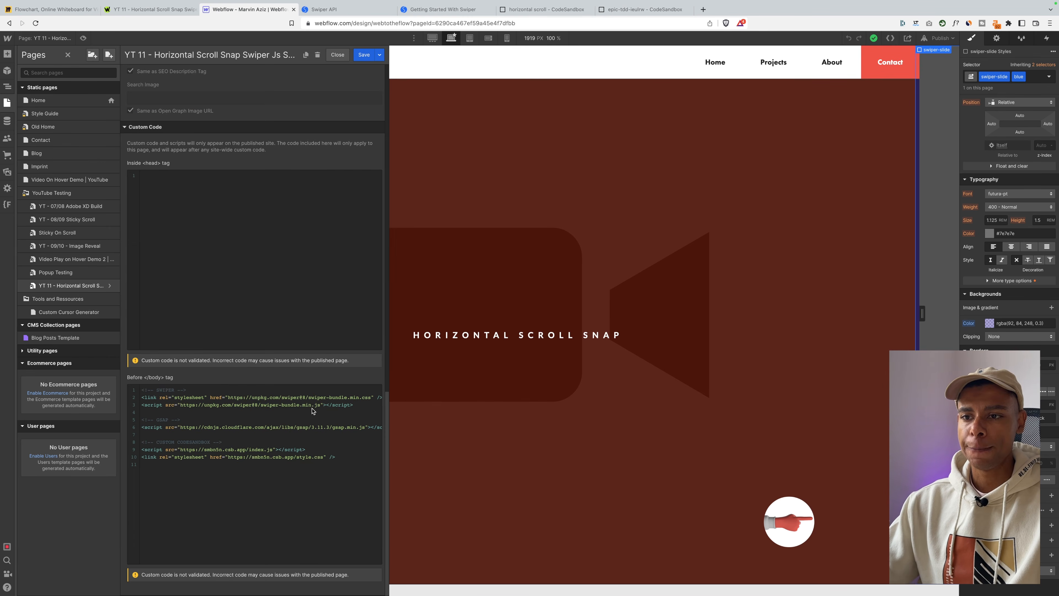
left_click(218, 458)
triple_click(164, 456)
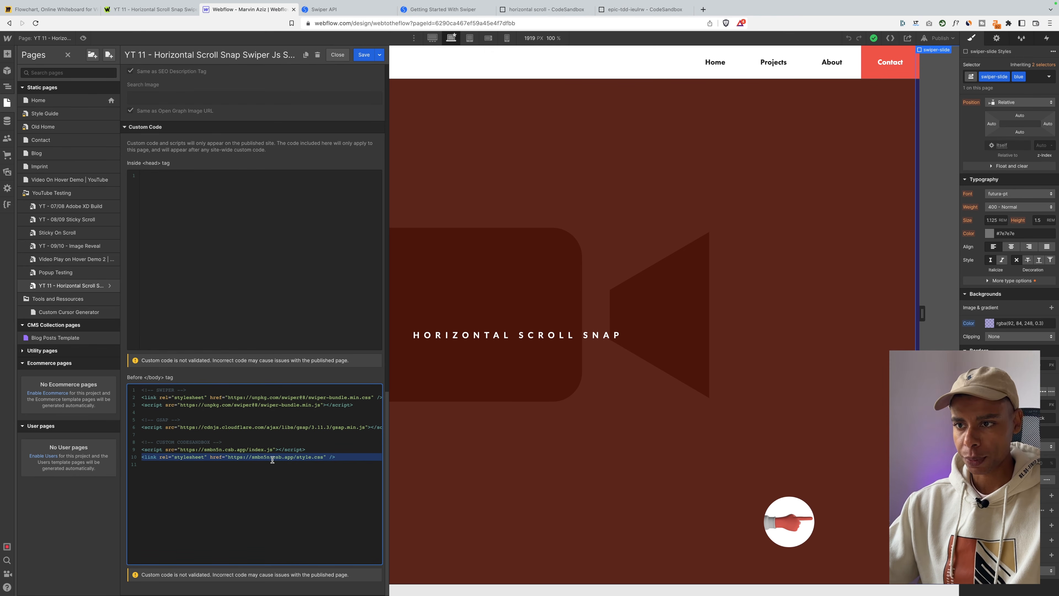
left_click_drag(297, 458, 321, 456)
left_click(323, 472)
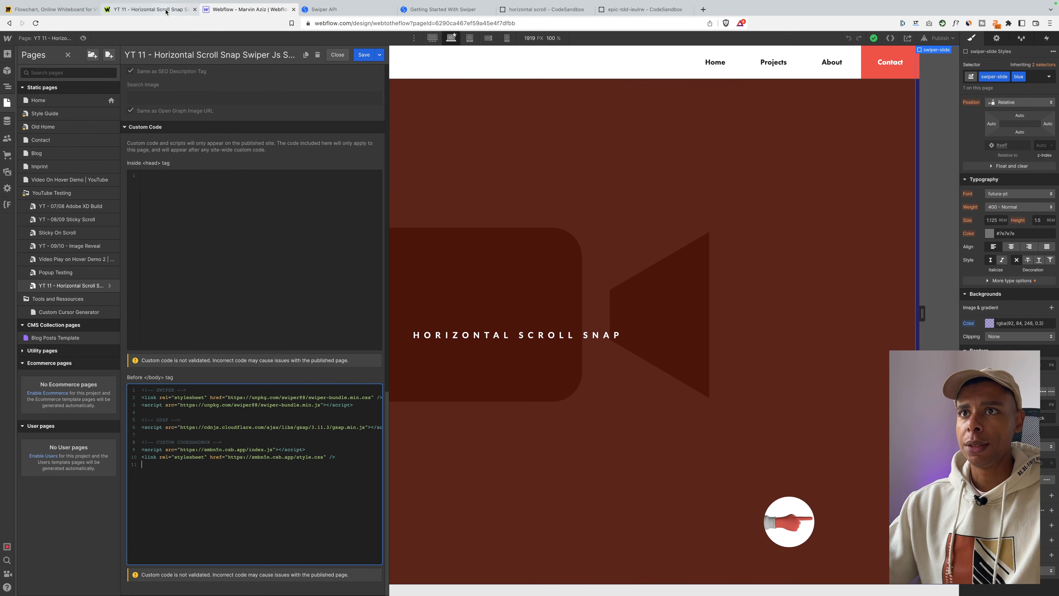
Reload the published page and advance through three slides to check the arrow button and heading animation.
left_click(150, 9)
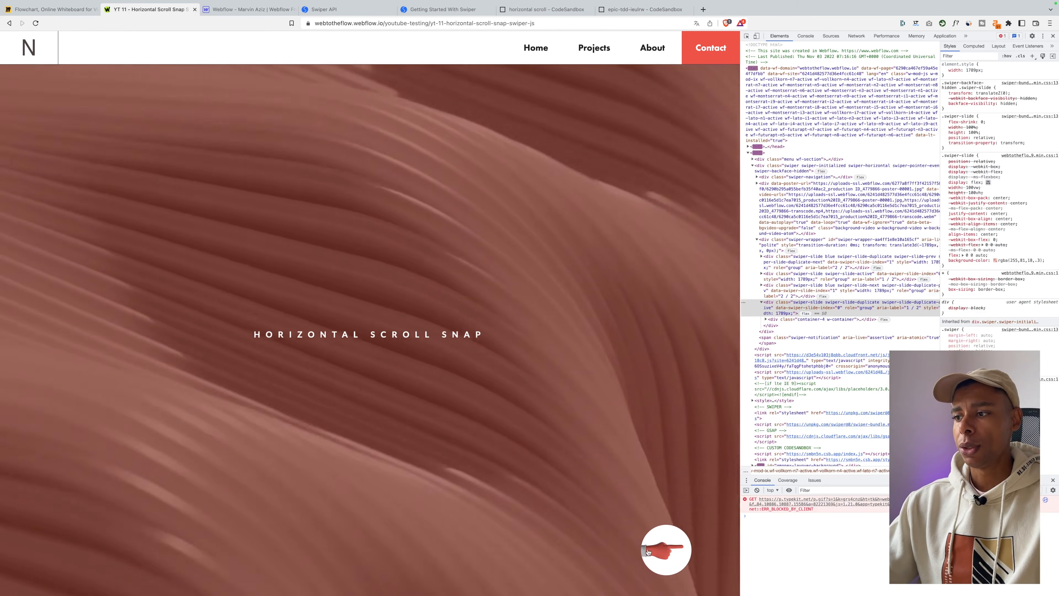
left_click(646, 554)
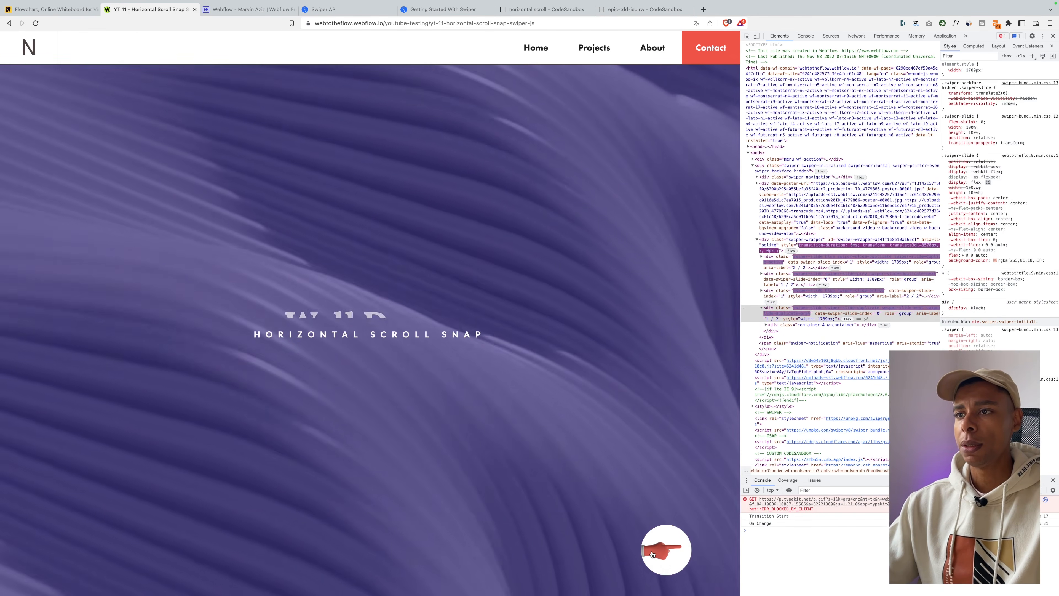
left_click(652, 554)
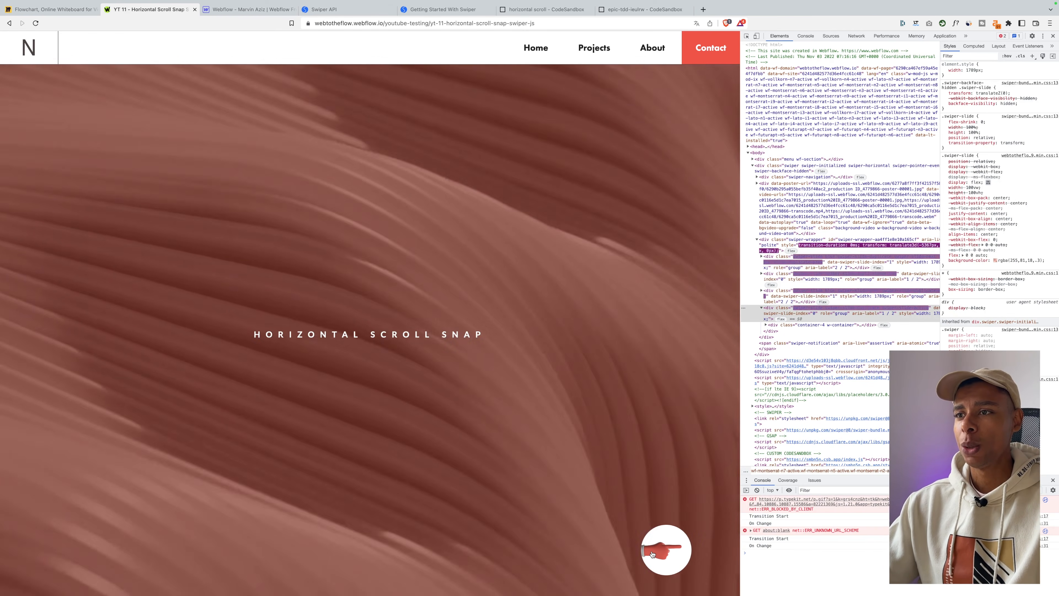
left_click(652, 554)
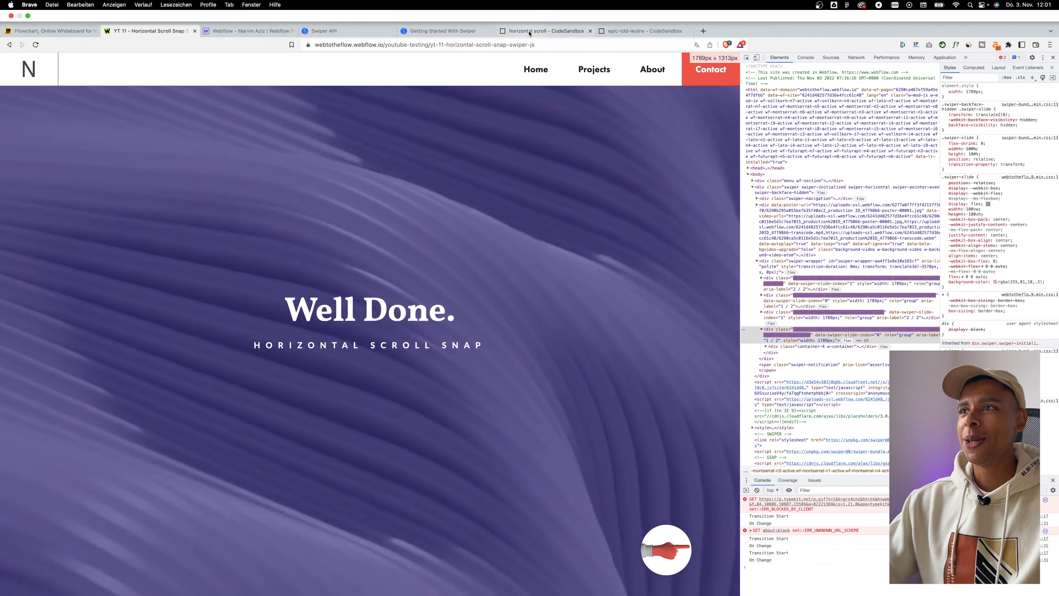
Return to the sandbox and open index.js to review the Swiper setup from its first line.
left_click(529, 32)
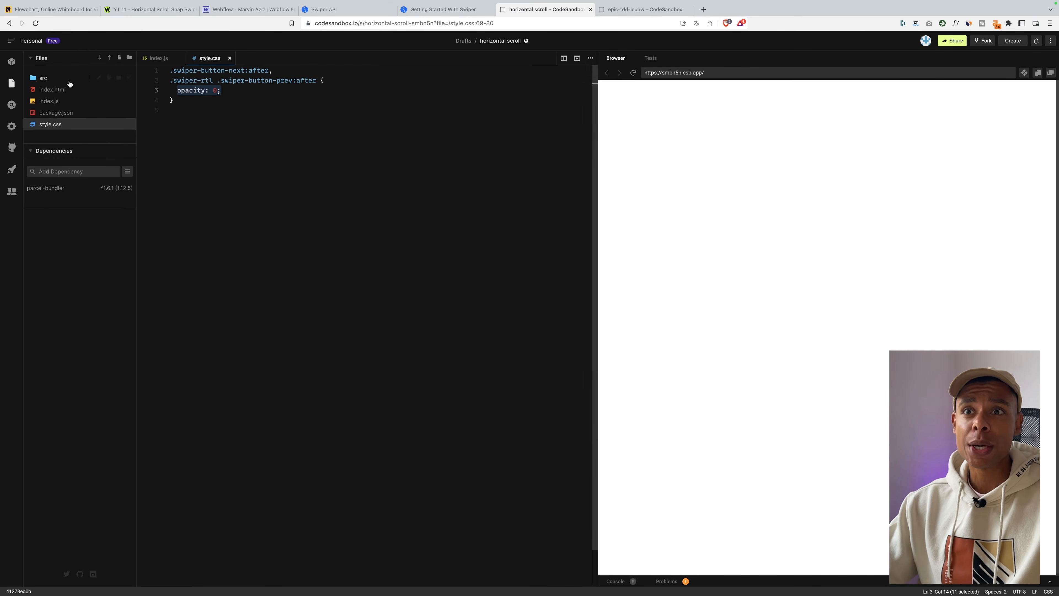
left_click(74, 101)
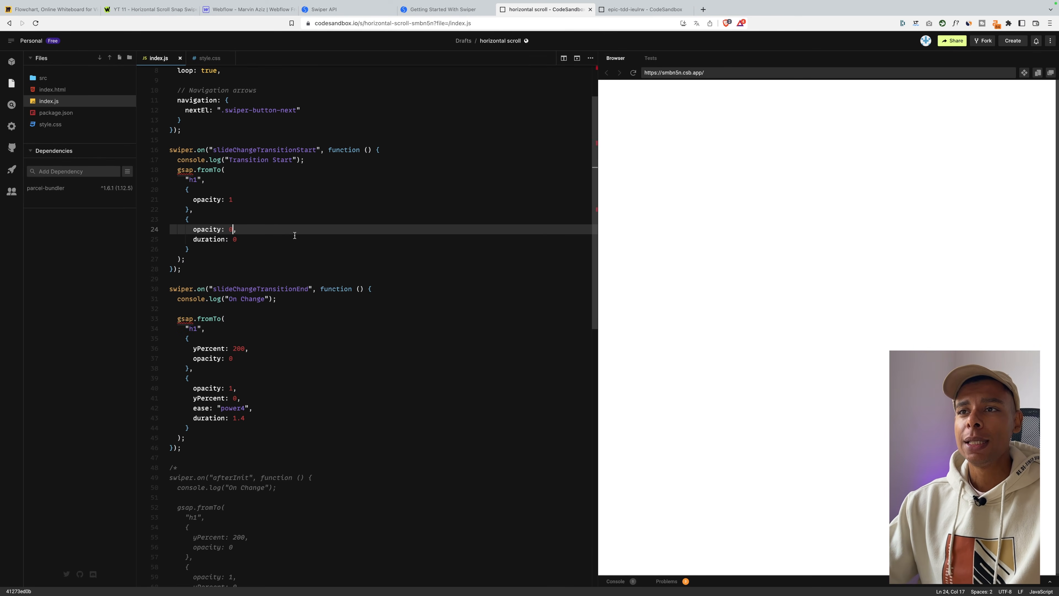
scroll(298, 234, "up", 3)
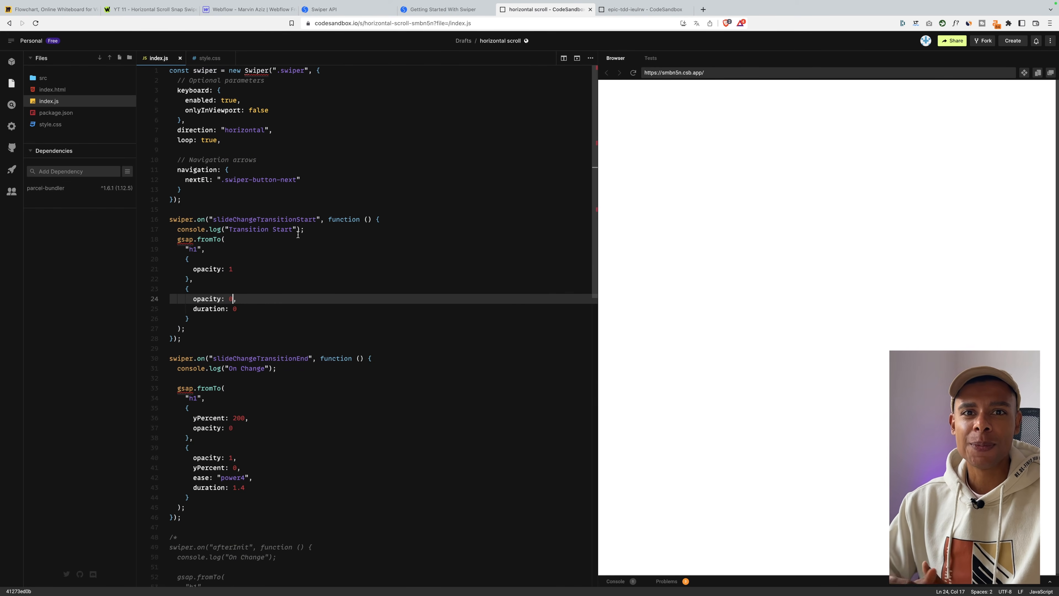